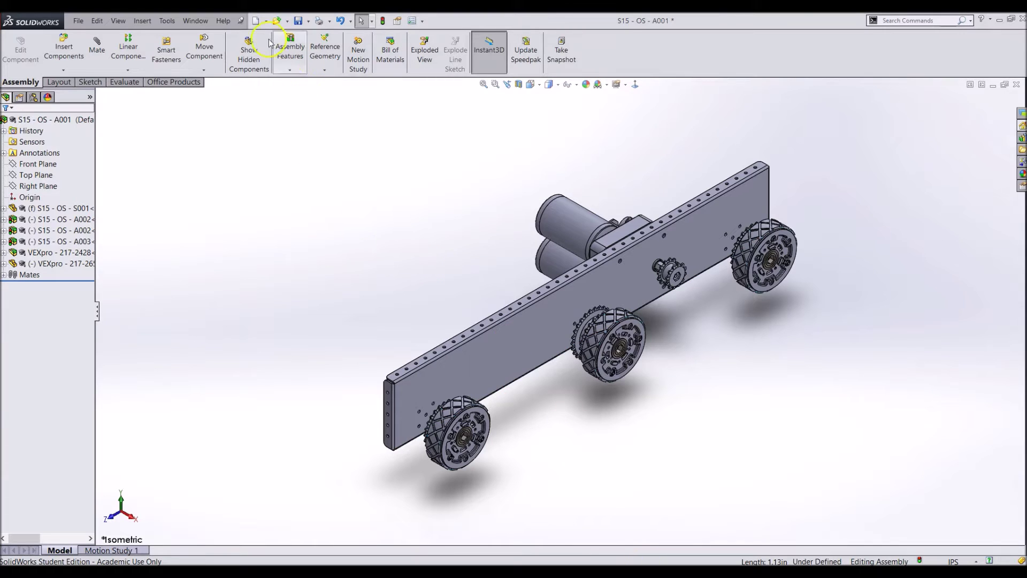
# Create a new part and start a sketch on the Right Plane.
pyautogui.click(256, 20)
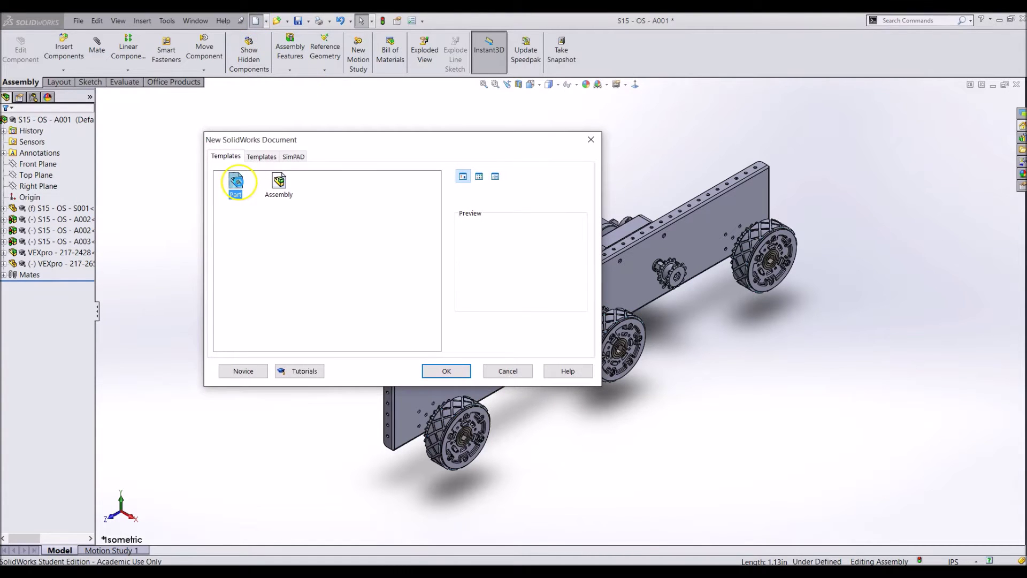
pyautogui.doubleClick(235, 182)
pyautogui.click(35, 176)
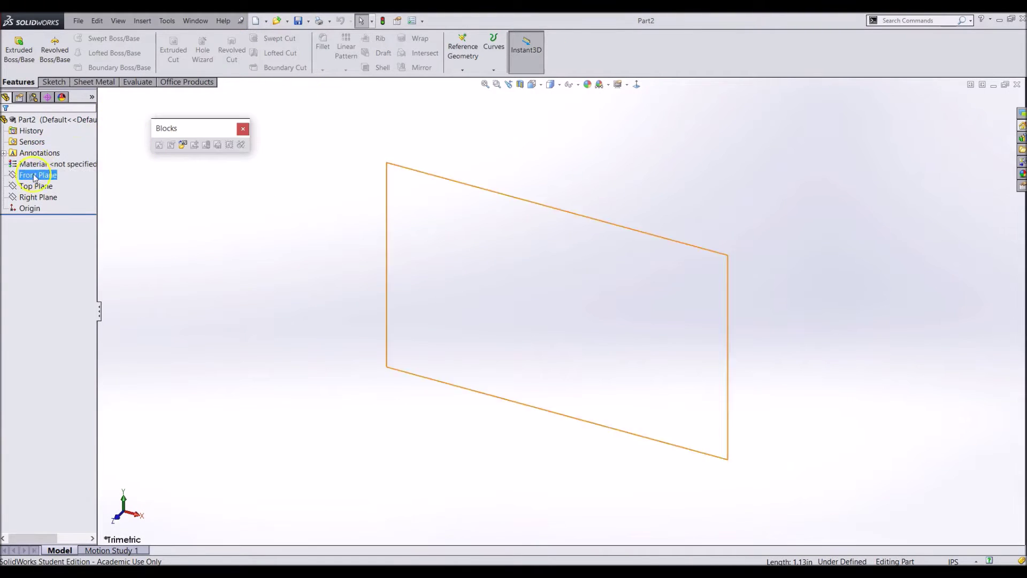
pyautogui.click(38, 197)
pyautogui.click(58, 179)
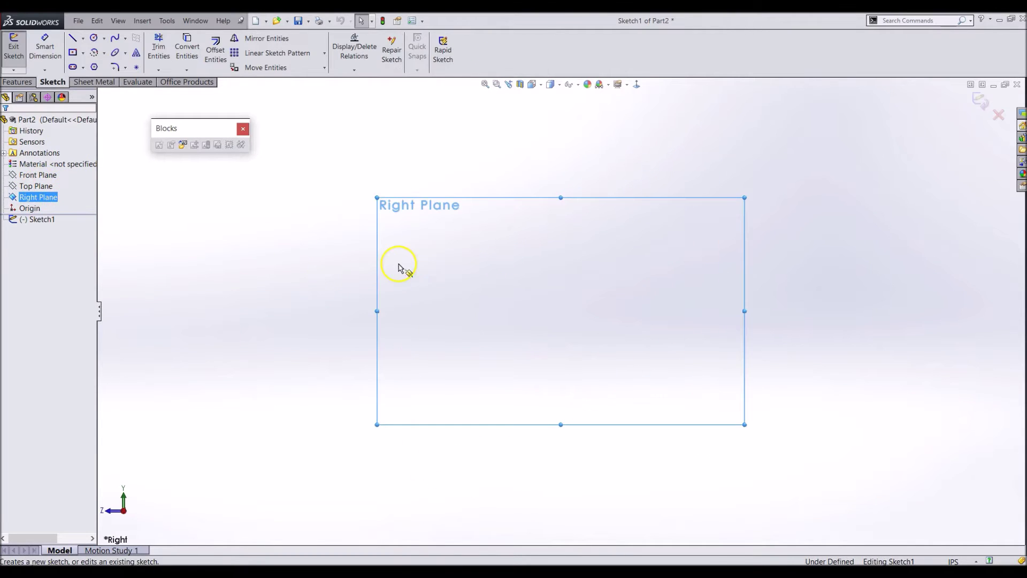
# Sketch a center rectangle about 4.2 in tall, centered on the origin.
pyautogui.moveTo(454, 156); pyautogui.dragTo(454, 200, button='right')
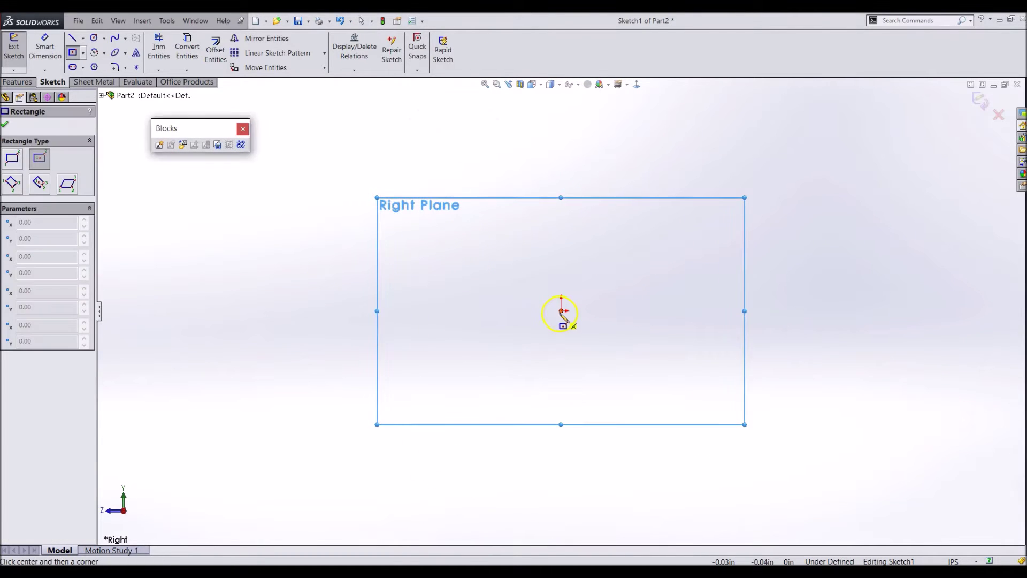
pyautogui.click(561, 310)
pyautogui.click(707, 421)
# Insert the saved Axle Block into the sketch and move its center point onto the origin.
pyautogui.click(183, 146)
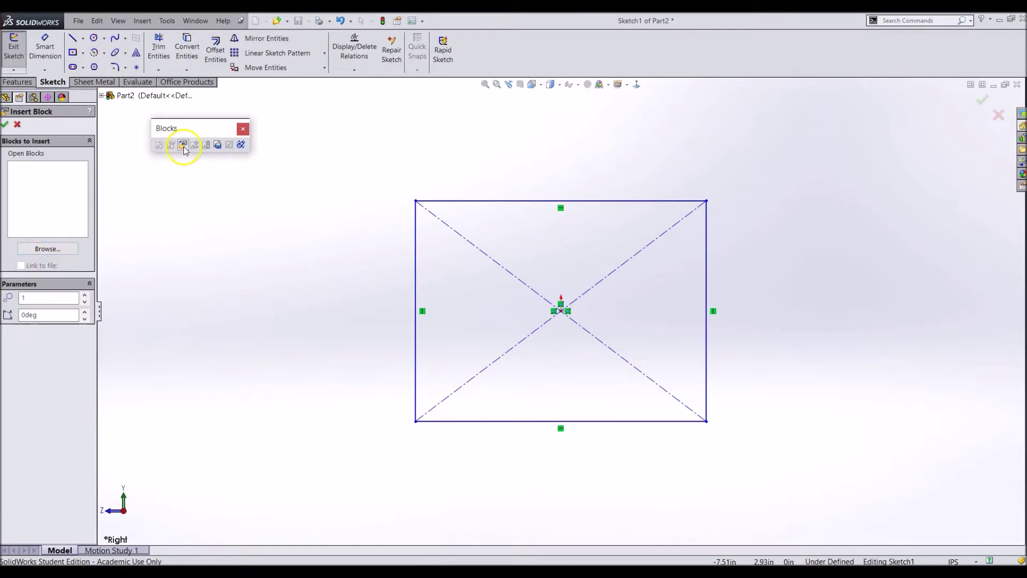
pyautogui.click(47, 249)
pyautogui.doubleClick(507, 225)
pyautogui.doubleClick(503, 193)
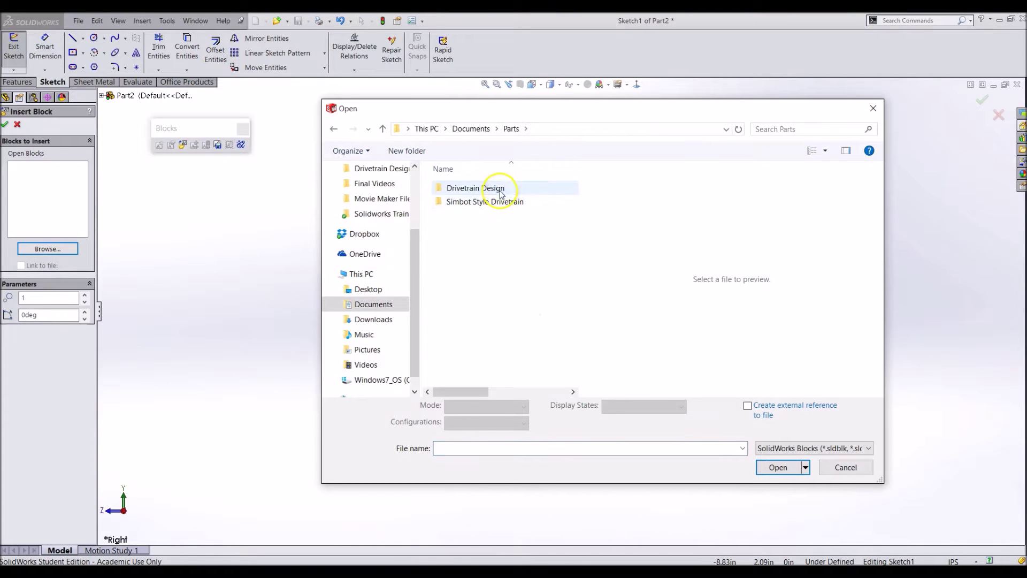
pyautogui.doubleClick(500, 192)
pyautogui.doubleClick(500, 191)
pyautogui.doubleClick(500, 190)
pyautogui.click(593, 369)
pyautogui.press('Escape')
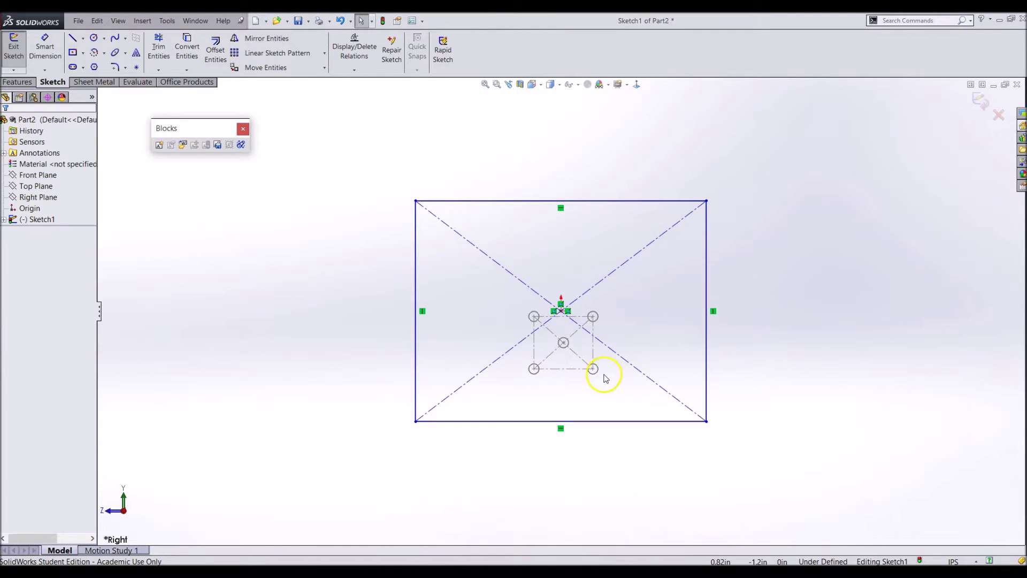
pyautogui.moveTo(563, 342); pyautogui.dragTo(562, 311)
pyautogui.click(805, 385)
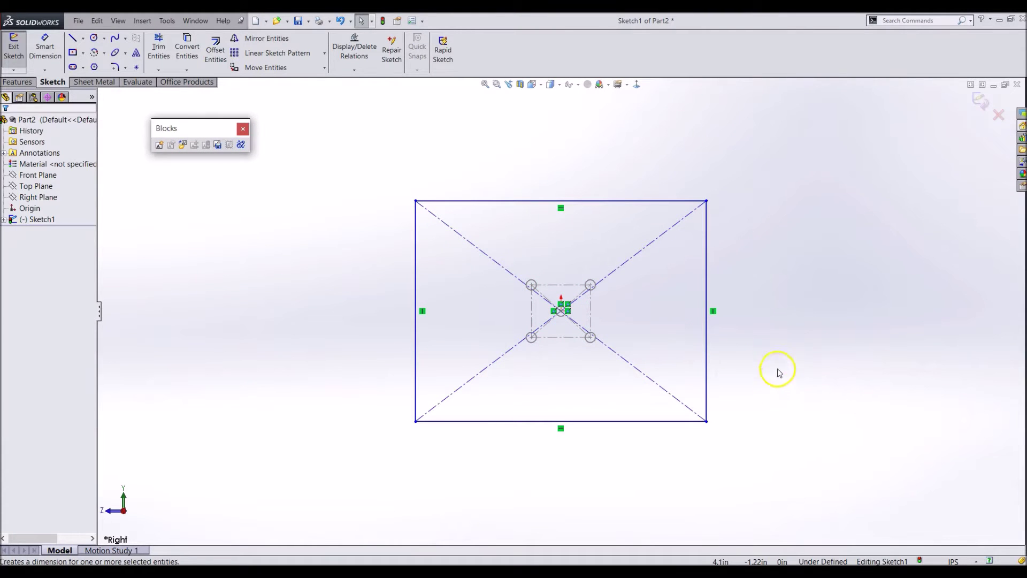
# Dimension the rectangle's right vertical edge 0.25 in from the block's right vertical construction line.
pyautogui.moveTo(777, 369); pyautogui.dragTo(767, 342, button='right')
pyautogui.click(705, 273)
pyautogui.scroll(-5, 648, 307)
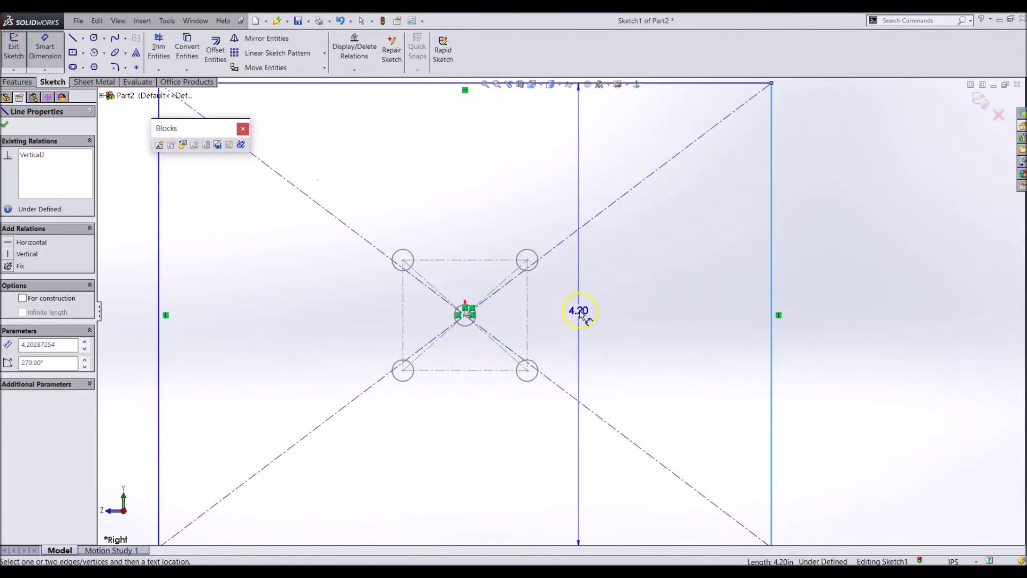
pyautogui.click(527, 369)
pyautogui.scroll(4, 568, 367)
pyautogui.click(610, 473)
pyautogui.write('0.25')
pyautogui.press('Return')
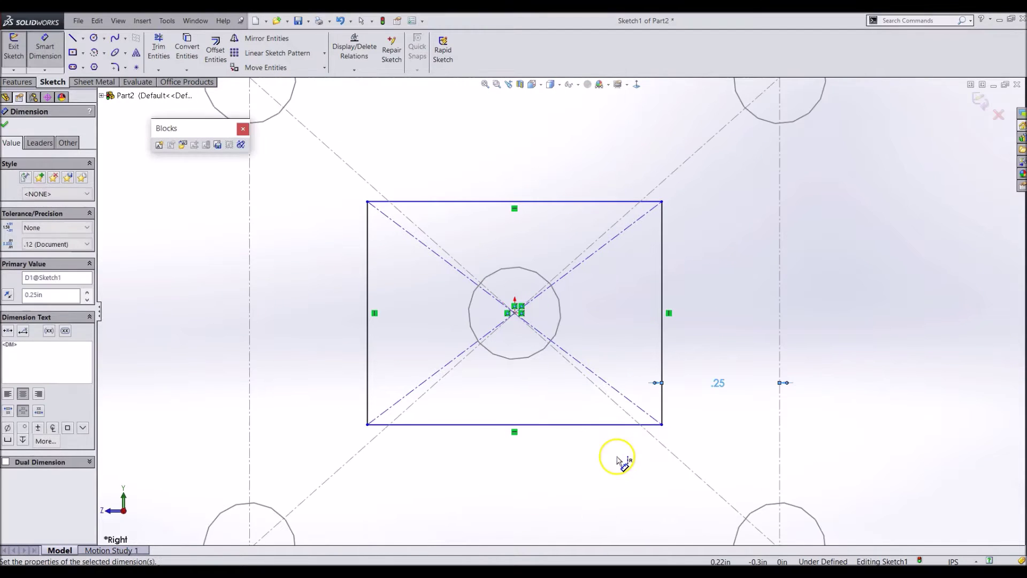
# Reverse the sense of the 0.25 in dimension so the rectangle's edge lies outside the hole pattern.
pyautogui.scroll(3, 663, 399)
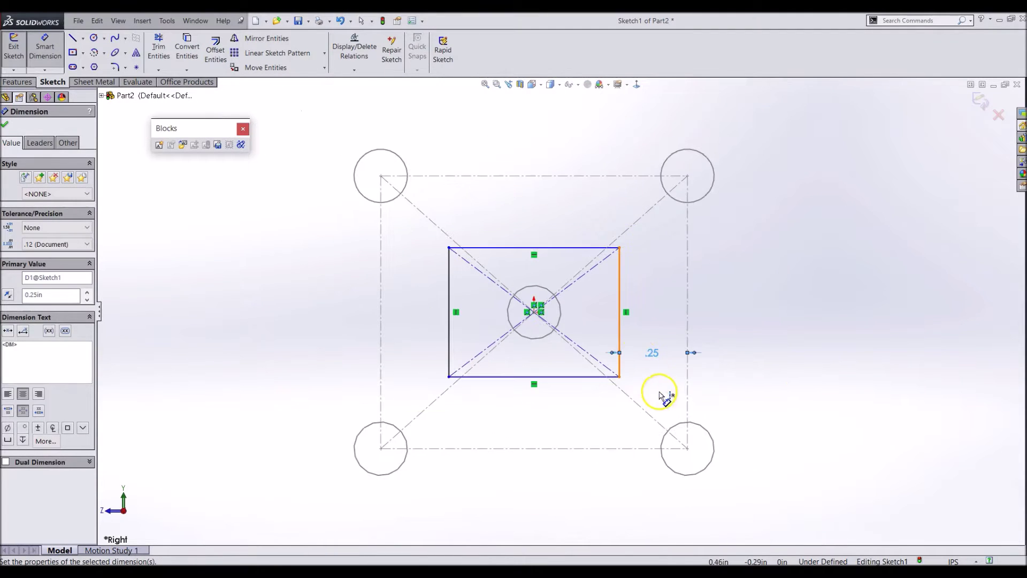
pyautogui.doubleClick(653, 353)
pyautogui.click(635, 342)
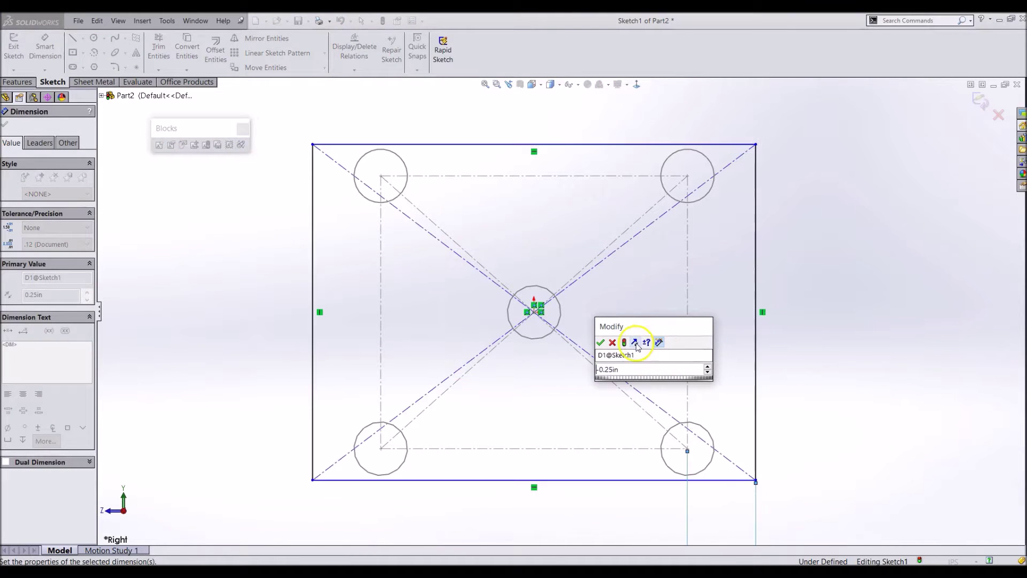
pyautogui.click(601, 342)
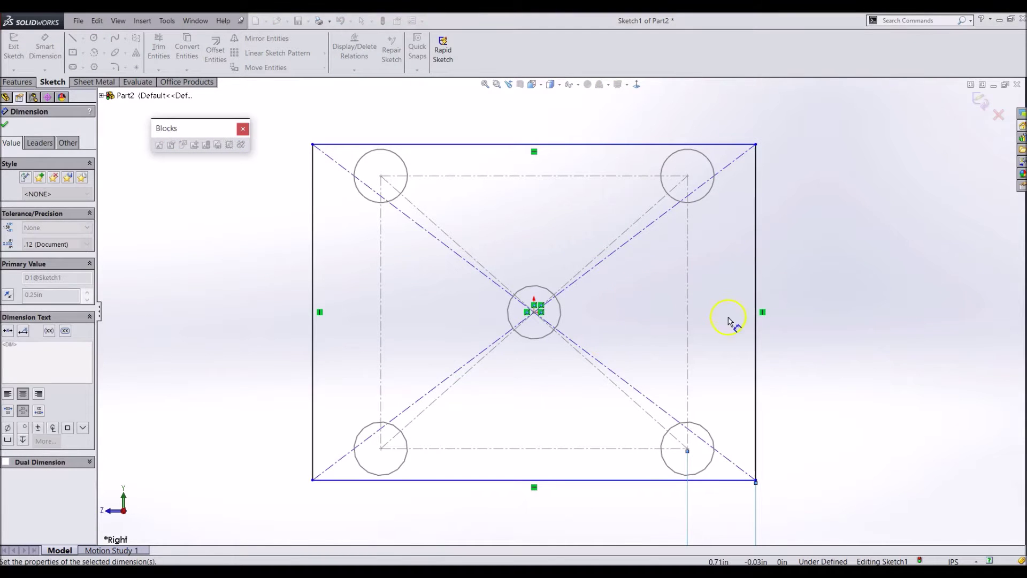
# Dimension the rectangle's top edge 0.25 in from the block's upper horizontal construction line.
pyautogui.click(651, 176)
pyautogui.click(651, 144)
pyautogui.click(824, 164)
pyautogui.write('0.25')
pyautogui.press('Return')
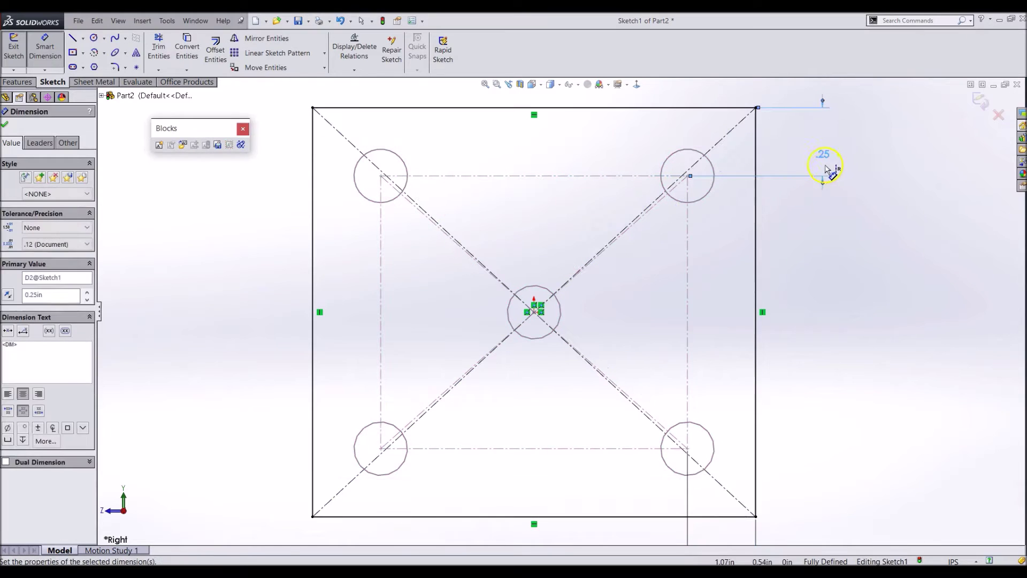
# Finish the sketch, close the Blocks toolbar and create a sheet metal base flange from the sketch using a gauge table.
pyautogui.click(981, 101)
pyautogui.click(242, 129)
pyautogui.click(88, 83)
pyautogui.click(21, 51)
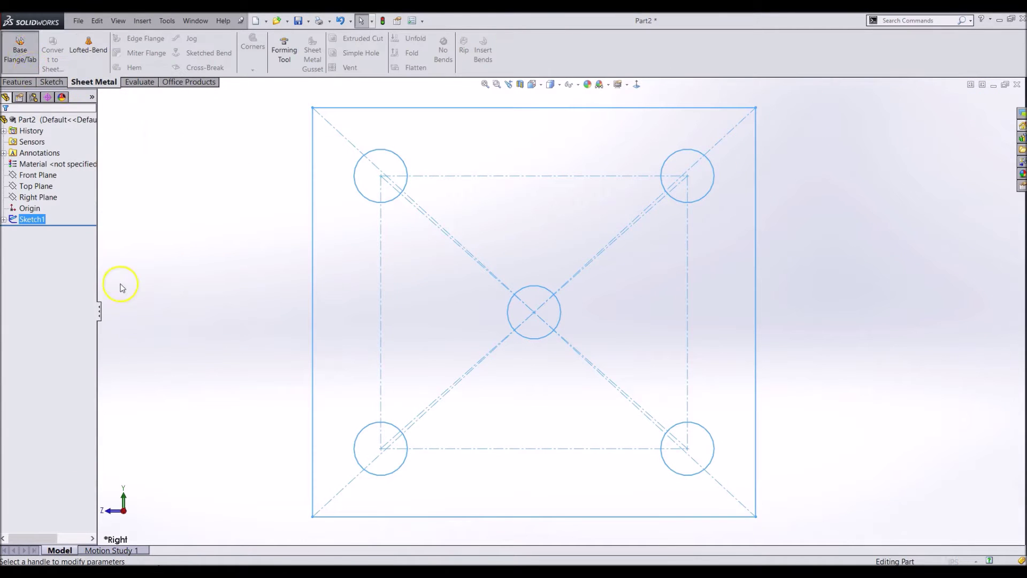
pyautogui.click(24, 155)
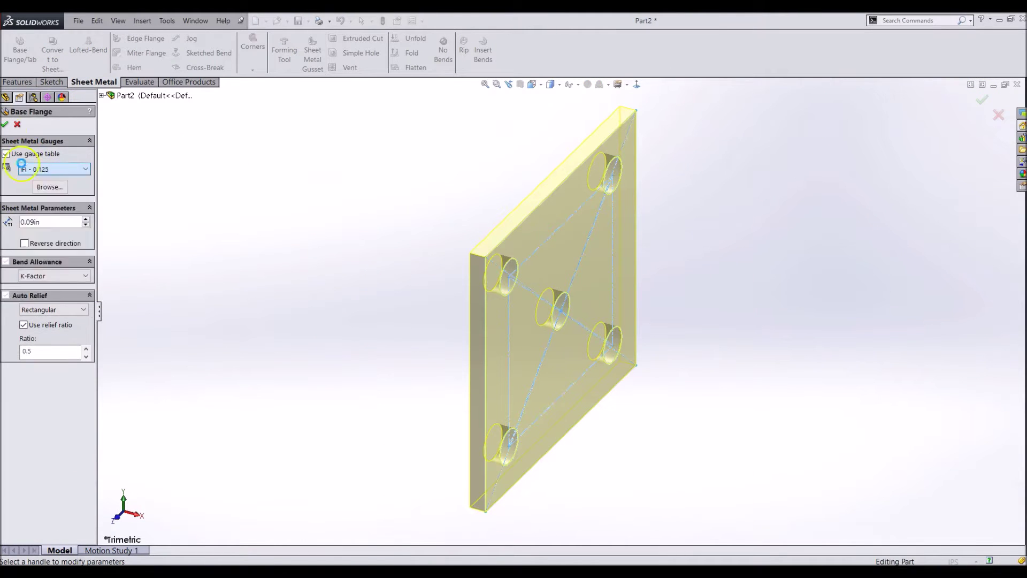
pyautogui.click(5, 124)
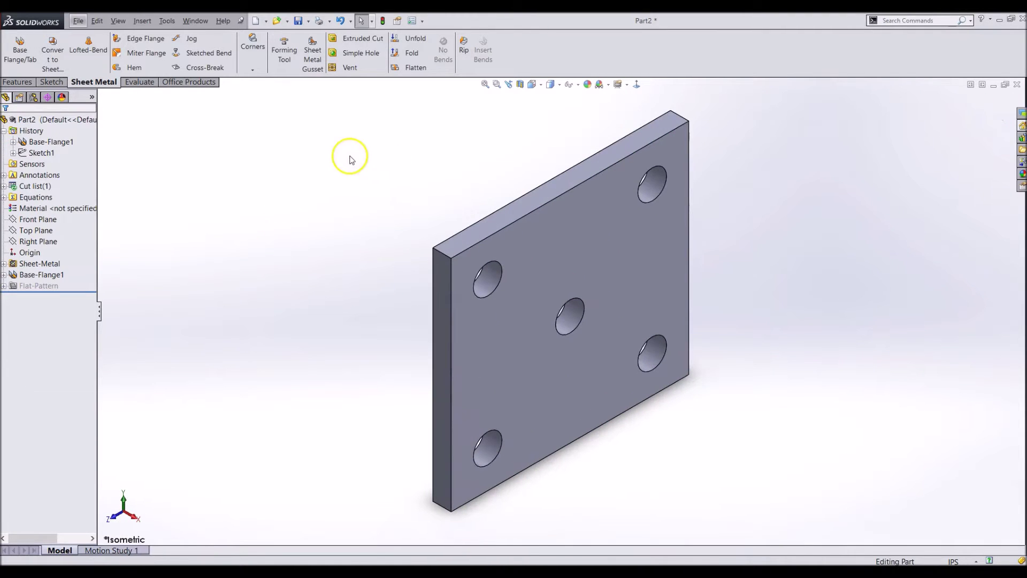
# Fillet the plate's four corner edges with a 0.25 in radius.
pyautogui.click(21, 82)
pyautogui.click(323, 48)
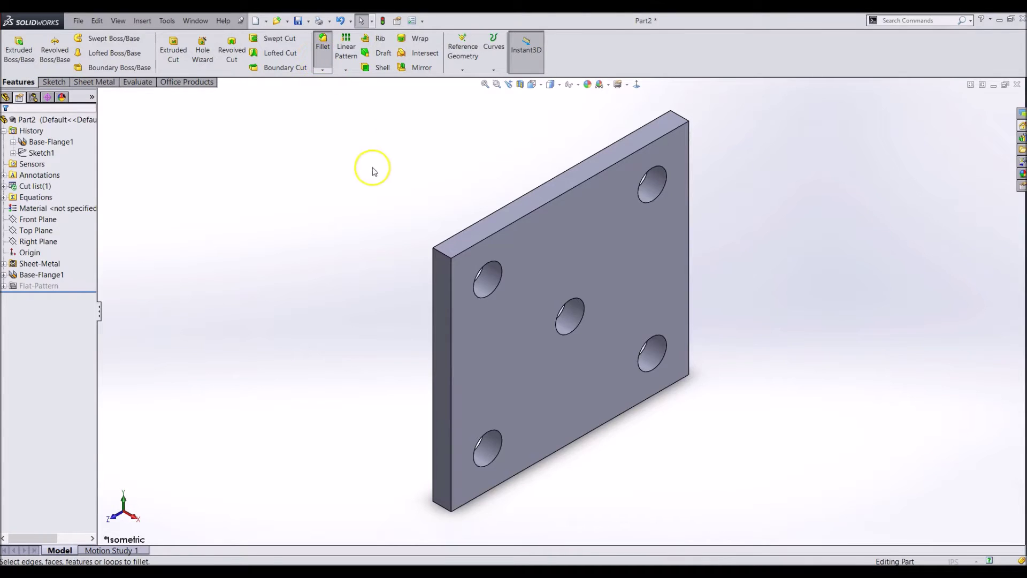
pyautogui.click(448, 258)
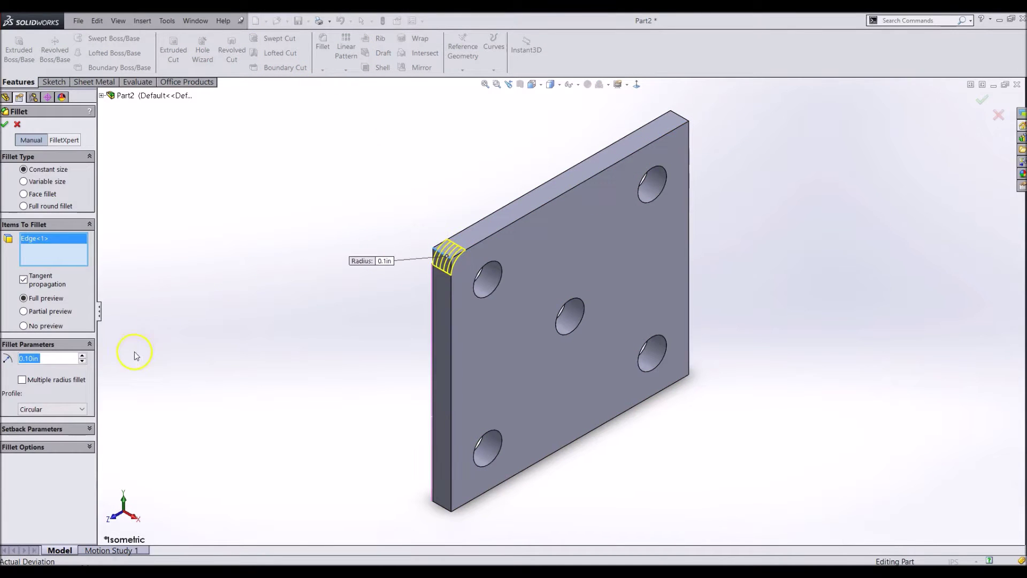
pyautogui.write('0.25')
pyautogui.press('Return')
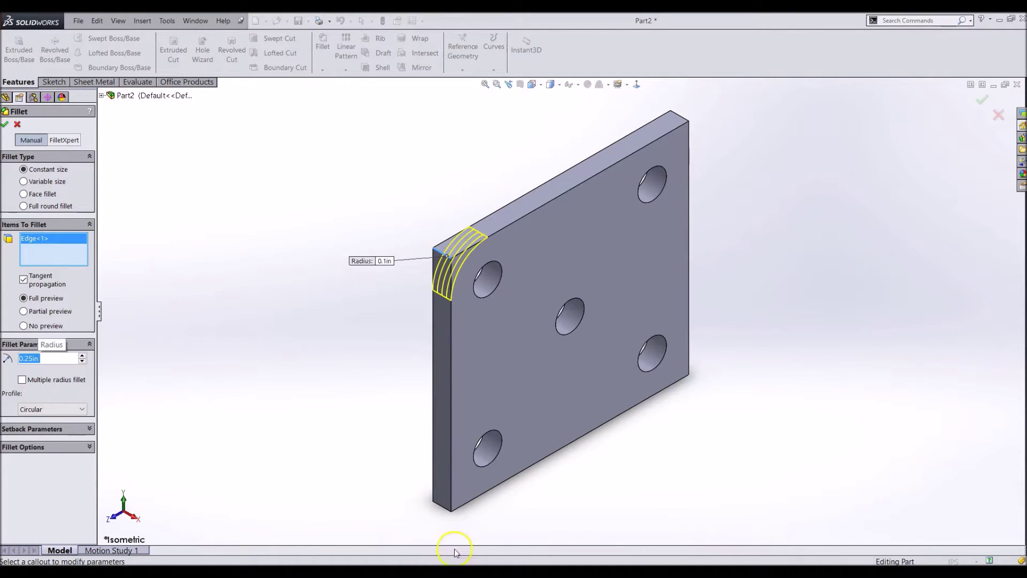
pyautogui.click(443, 506)
pyautogui.moveTo(685, 348); pyautogui.dragTo(632, 367, button='middle')
pyautogui.click(636, 166)
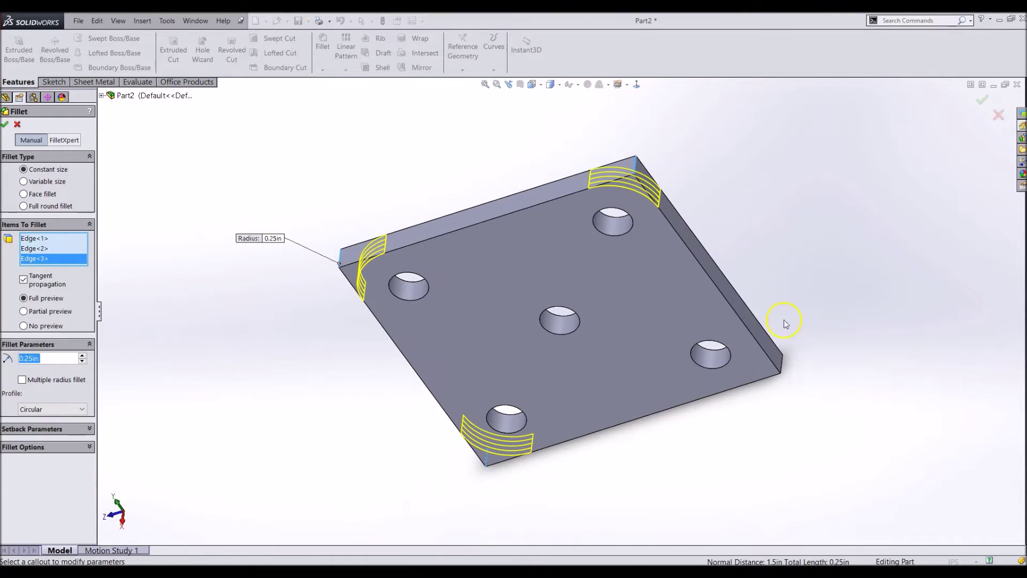
pyautogui.click(782, 363)
pyautogui.press('Return')
pyautogui.hotkey('ctrl', '7')
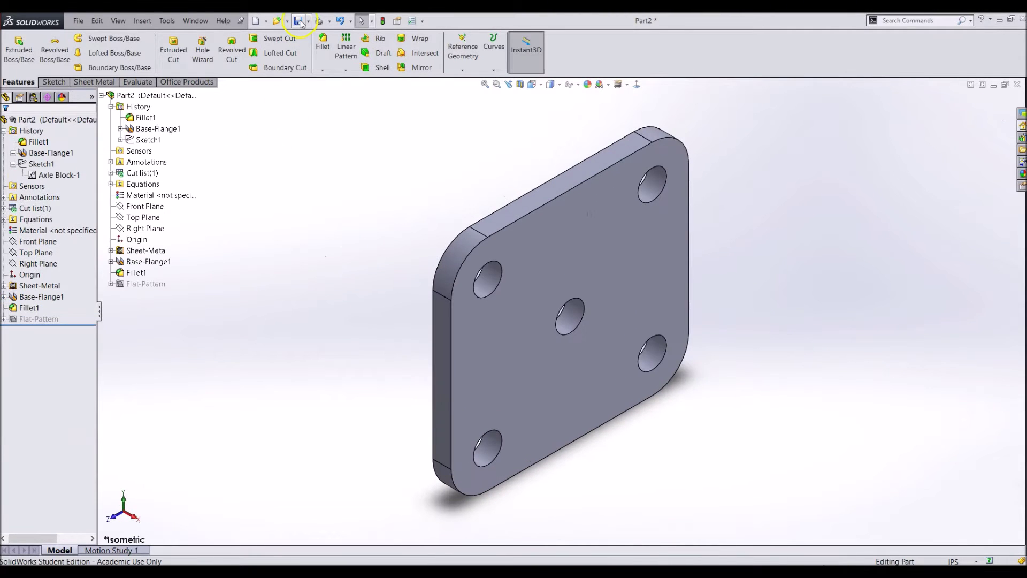
# Save the plate part as S15 - OS - S002.
pyautogui.click(298, 20)
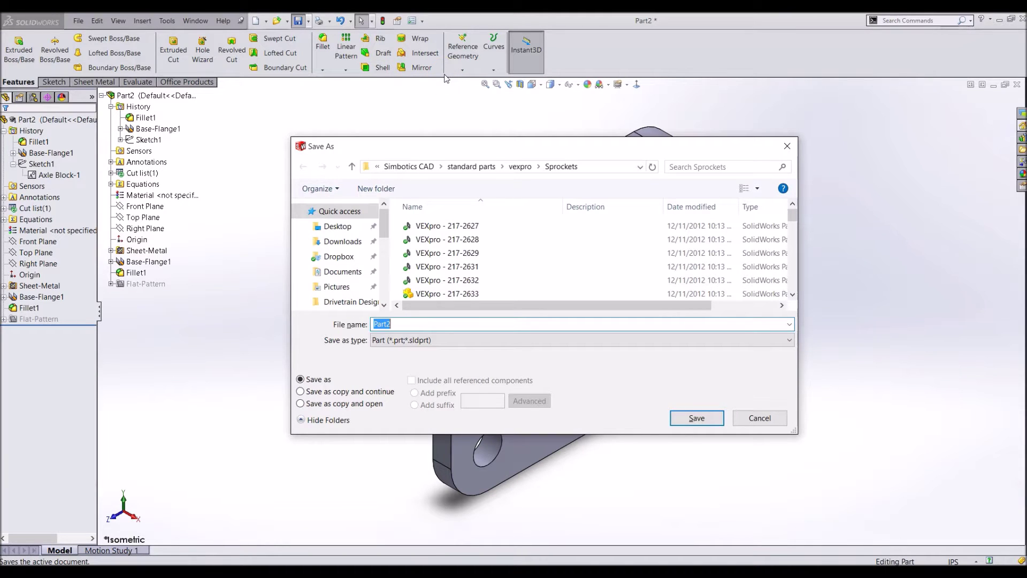
pyautogui.click(256, 163)
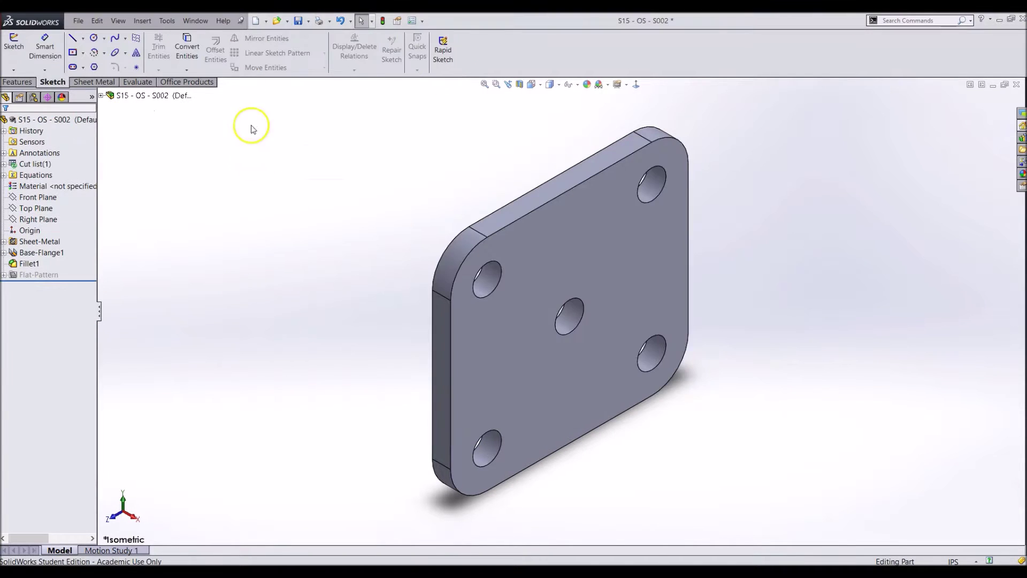
# Create another new part and open a sketch on its Right Plane.
pyautogui.click(256, 23)
pyautogui.doubleClick(240, 187)
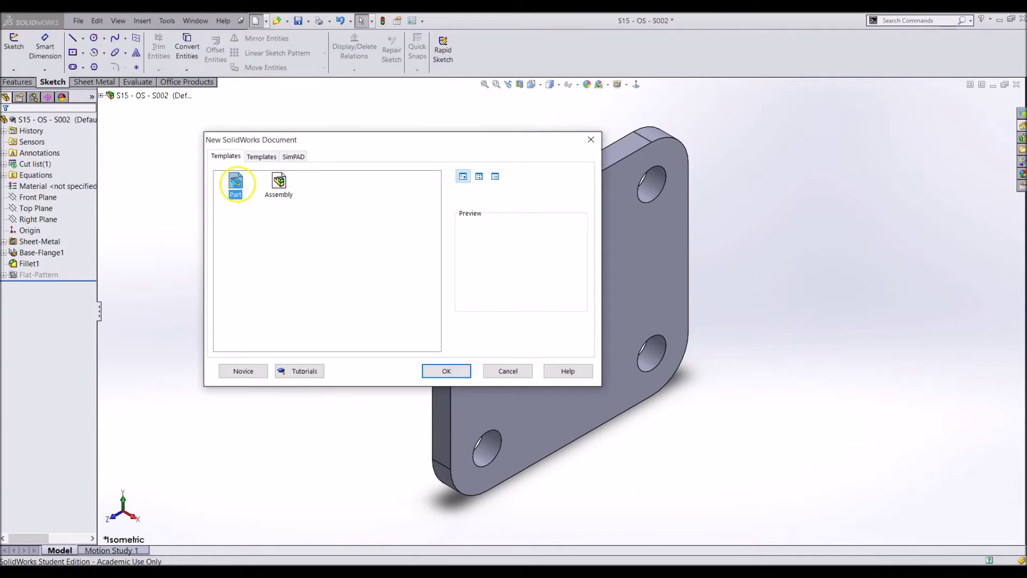
pyautogui.click(13, 47)
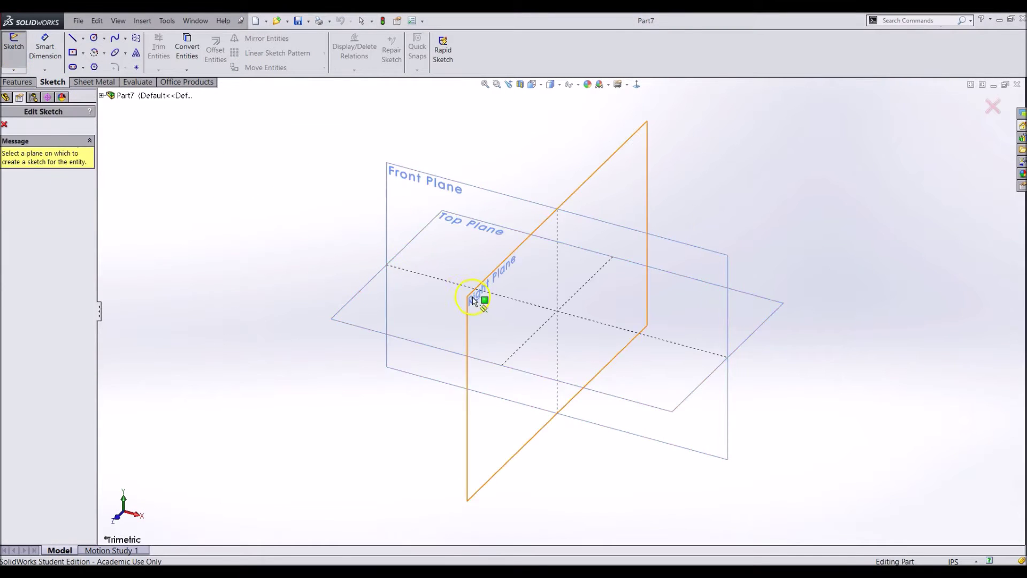
pyautogui.click(473, 298)
# Sketch a center rectangle centered on the origin.
pyautogui.click(73, 52)
pyautogui.click(561, 310)
pyautogui.click(755, 456)
pyautogui.press('Escape')
# Show the Blocks toolbar and insert the saved Axle Block inside the rectangle.
pyautogui.rightClick(521, 60)
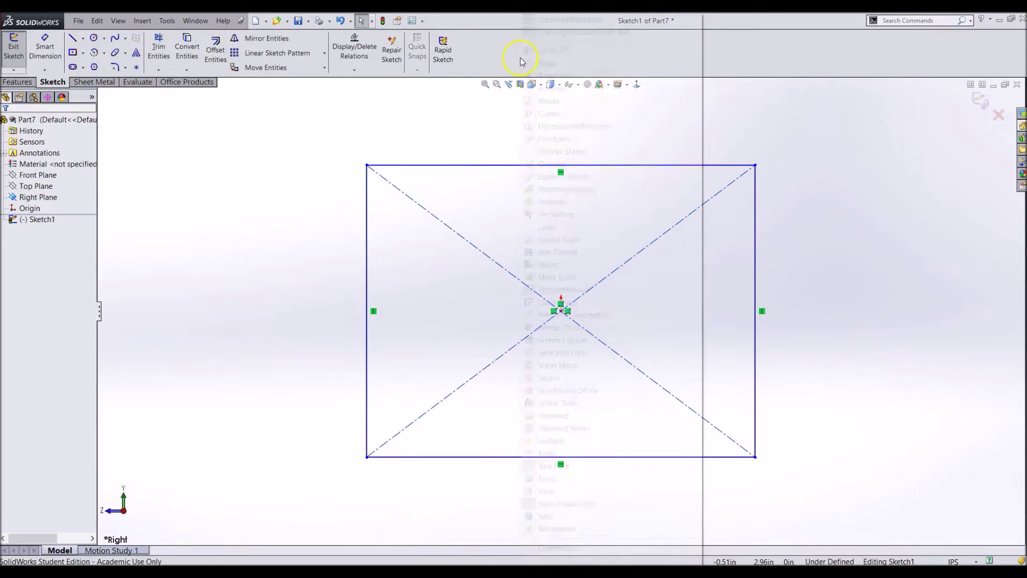
pyautogui.click(556, 101)
pyautogui.click(183, 144)
pyautogui.click(42, 248)
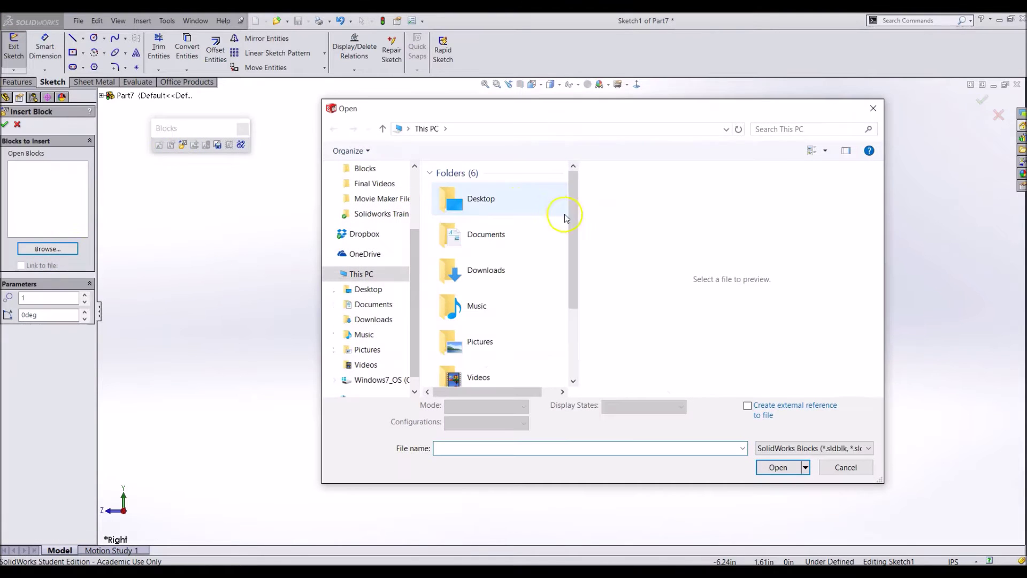
pyautogui.doubleClick(515, 206)
pyautogui.doubleClick(498, 188)
pyautogui.doubleClick(498, 190)
pyautogui.click(498, 191)
pyautogui.click(771, 466)
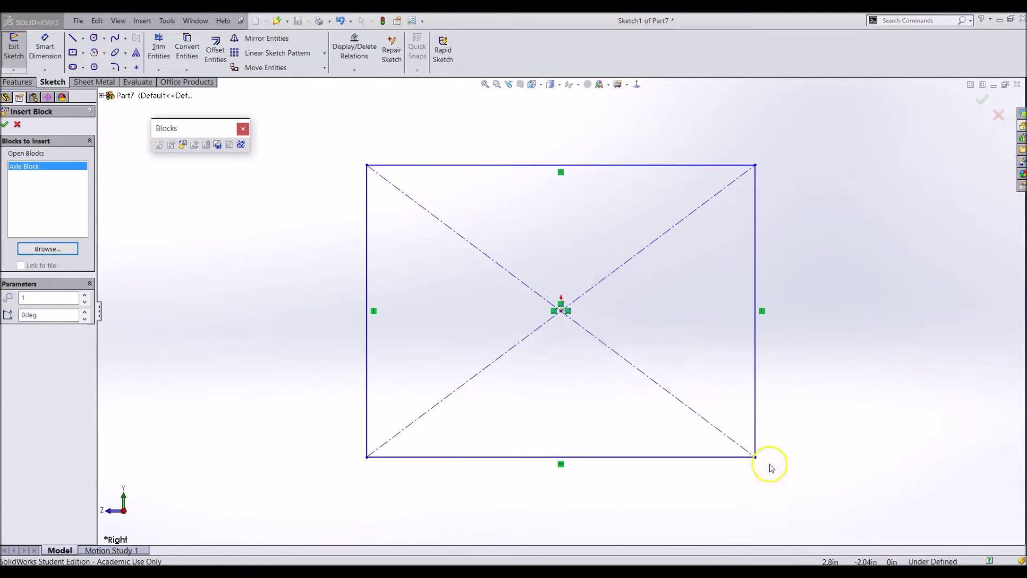
pyautogui.click(613, 402)
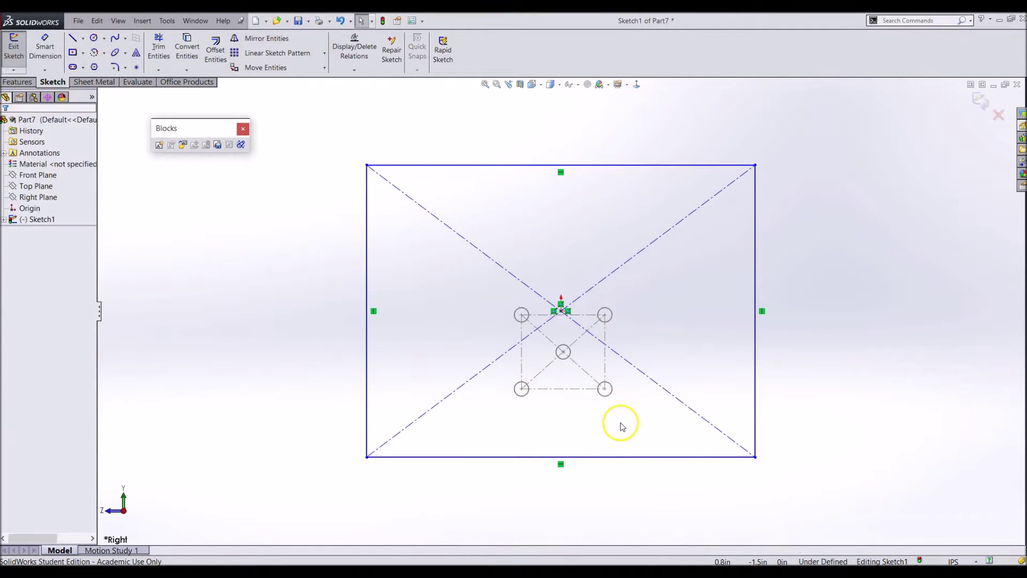
# Make the Axle Block construction geometry and move its center point onto the origin.
pyautogui.click(597, 399)
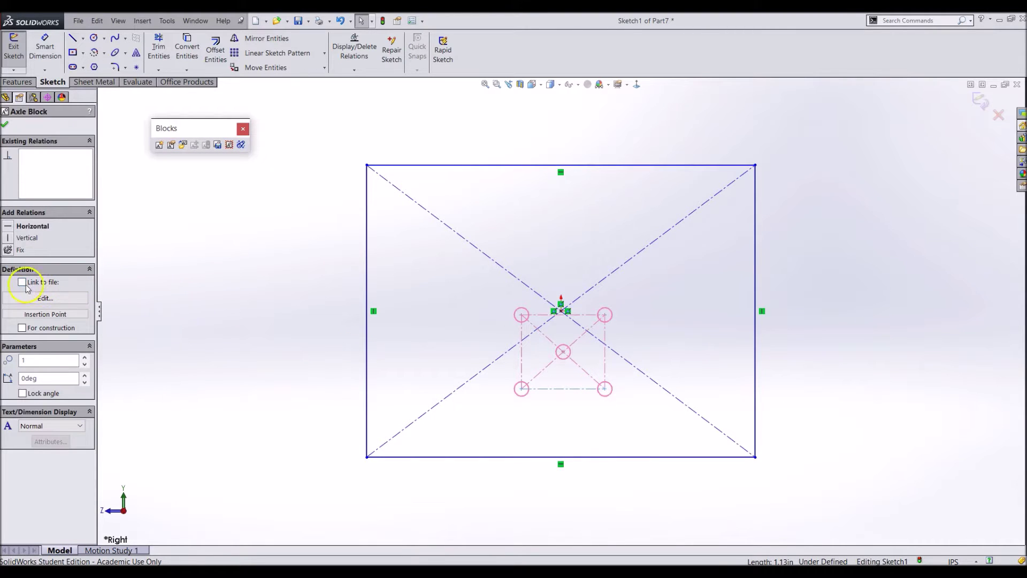
pyautogui.moveTo(566, 348); pyautogui.dragTo(563, 311)
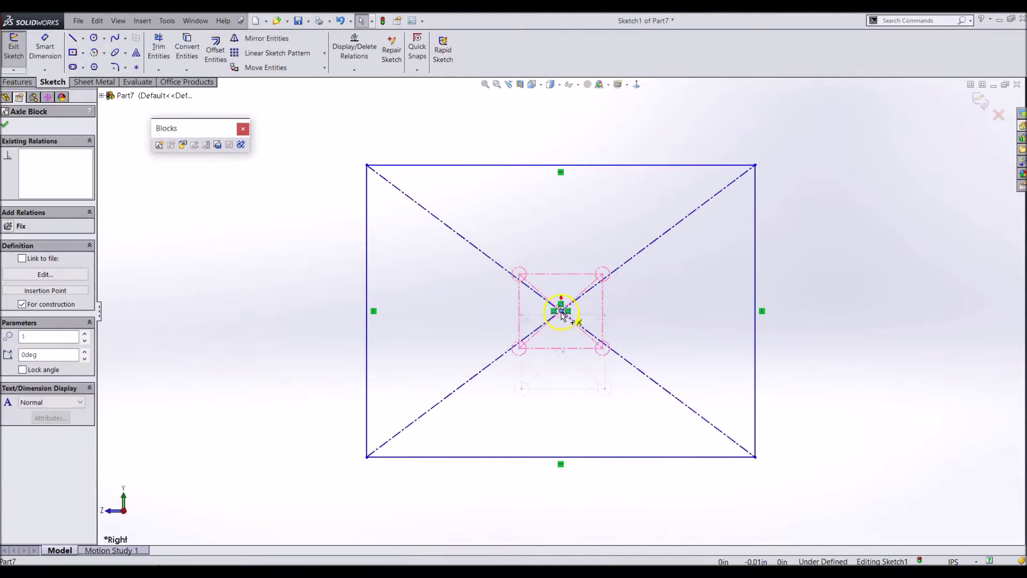
pyautogui.click(713, 374)
# Dimension the rectangle's right vertical edge 0.25 in from the block's right vertical line.
pyautogui.press('d')
pyautogui.click(755, 349)
pyautogui.click(602, 300)
pyautogui.click(692, 146)
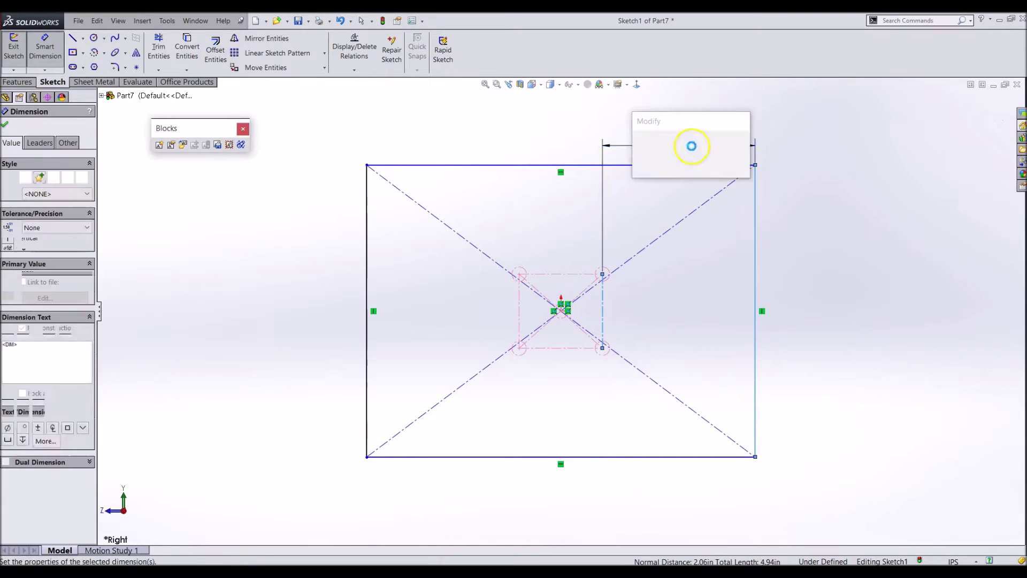
pyautogui.write('0.25')
pyautogui.press('Return')
# Flip the 0.25 in dimension to the other side so the rectangle encloses the block's holes.
pyautogui.doubleClick(815, 191)
pyautogui.click(796, 181)
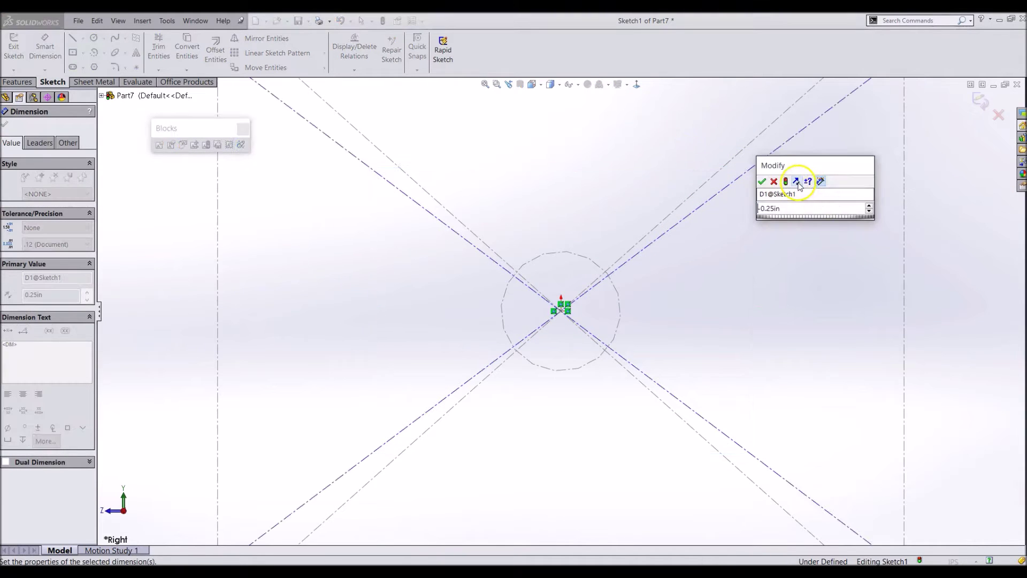
pyautogui.scroll(3, 744, 261)
pyautogui.click(761, 182)
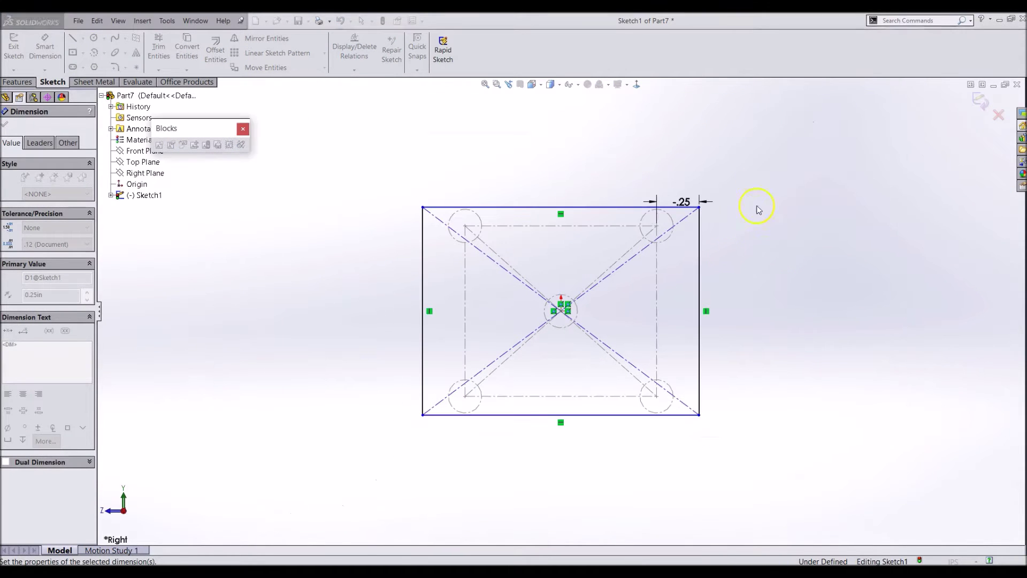
# Dimension the rectangle's upper edge 0.25 in from the block's upper horizontal line and finish the sketch.
pyautogui.click(606, 207)
pyautogui.click(609, 225)
pyautogui.click(722, 217)
pyautogui.write('0.25')
pyautogui.press('Return')
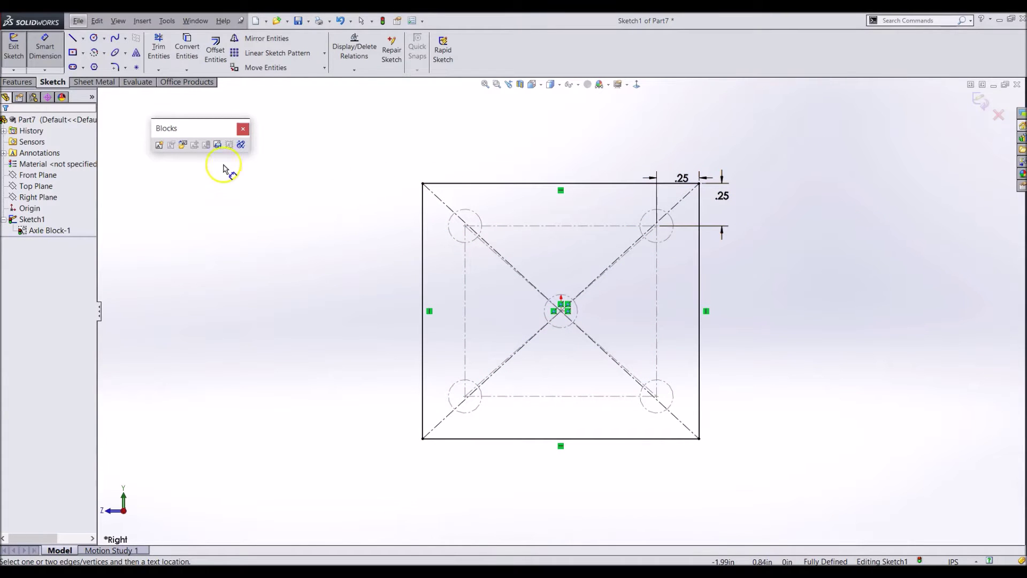
pyautogui.click(13, 50)
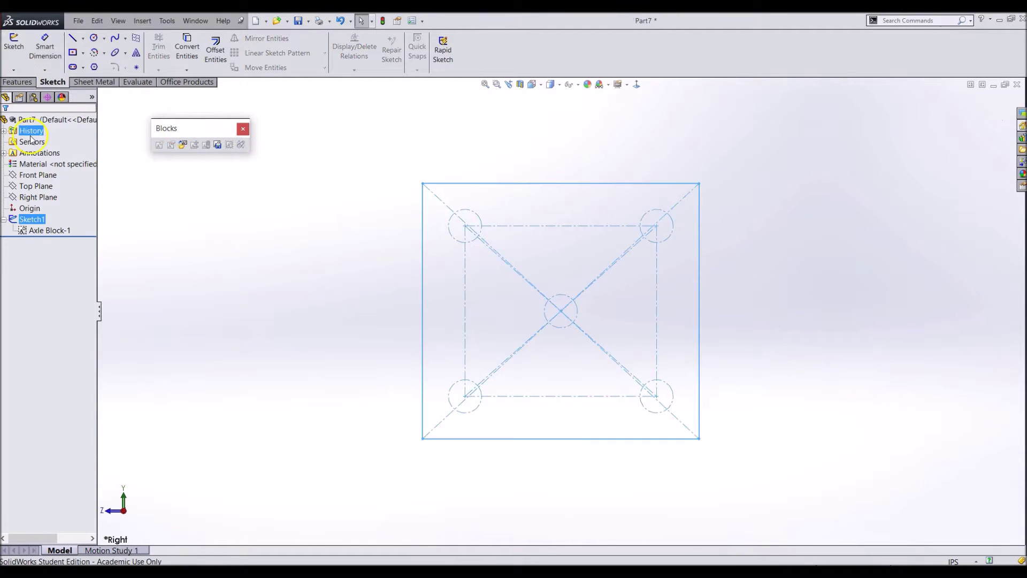
# Extrude the region enclosed by the outer rectangle 0.25 in as a blind boss.
pyautogui.click(5, 220)
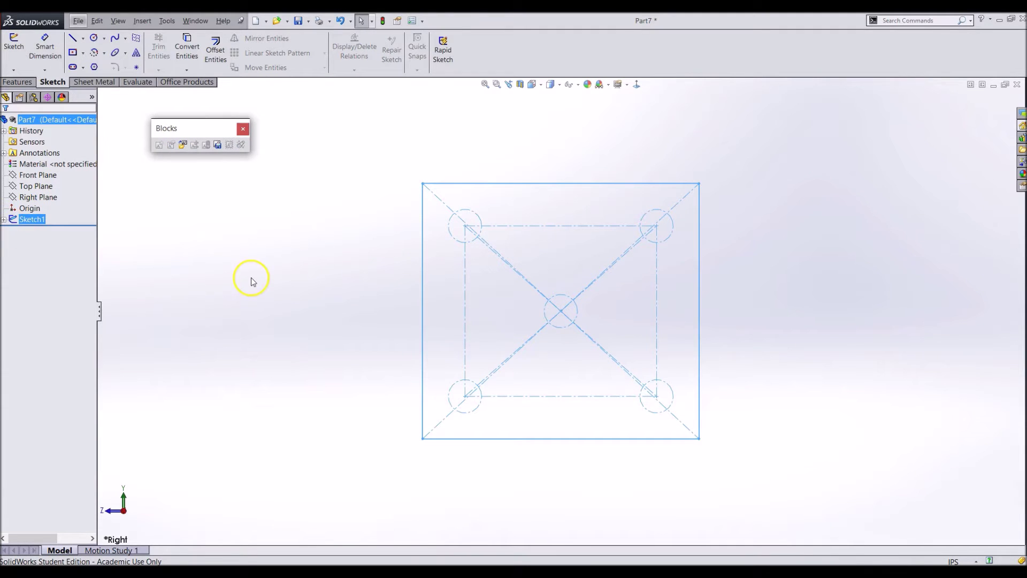
pyautogui.moveTo(229, 280); pyautogui.dragTo(292, 214, button='right')
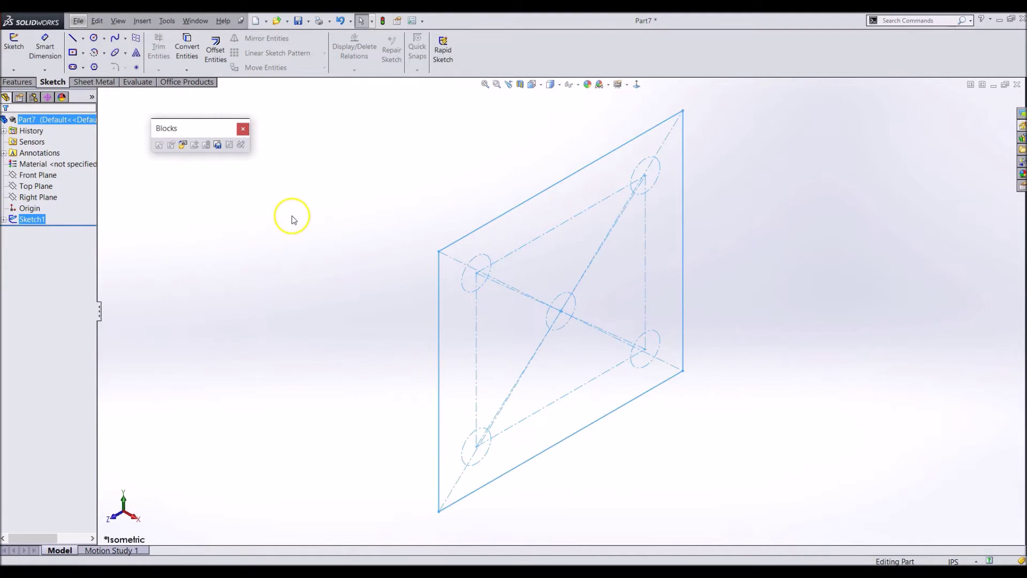
pyautogui.click(16, 82)
pyautogui.click(19, 49)
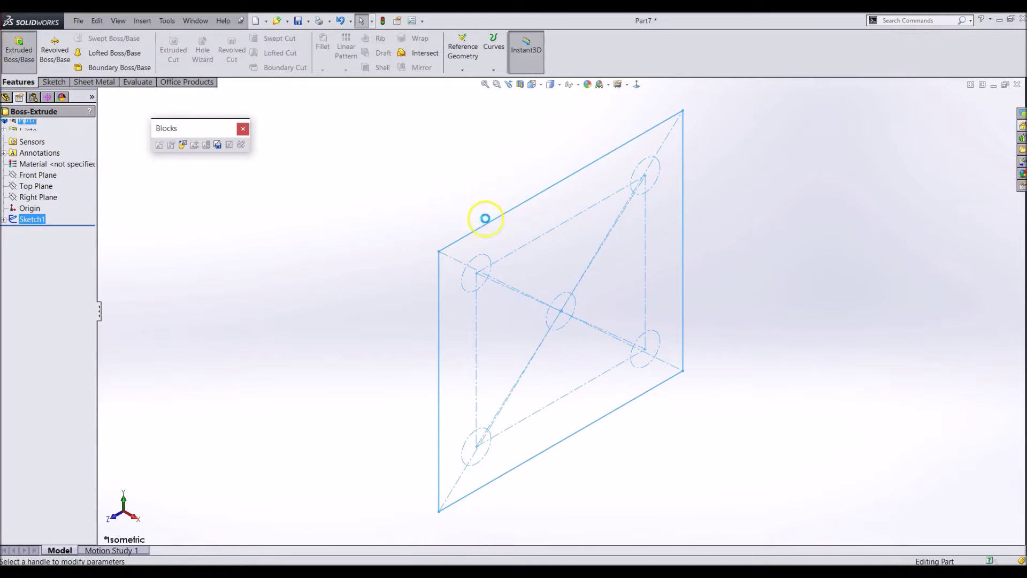
pyautogui.doubleClick(33, 234)
pyautogui.write('.25')
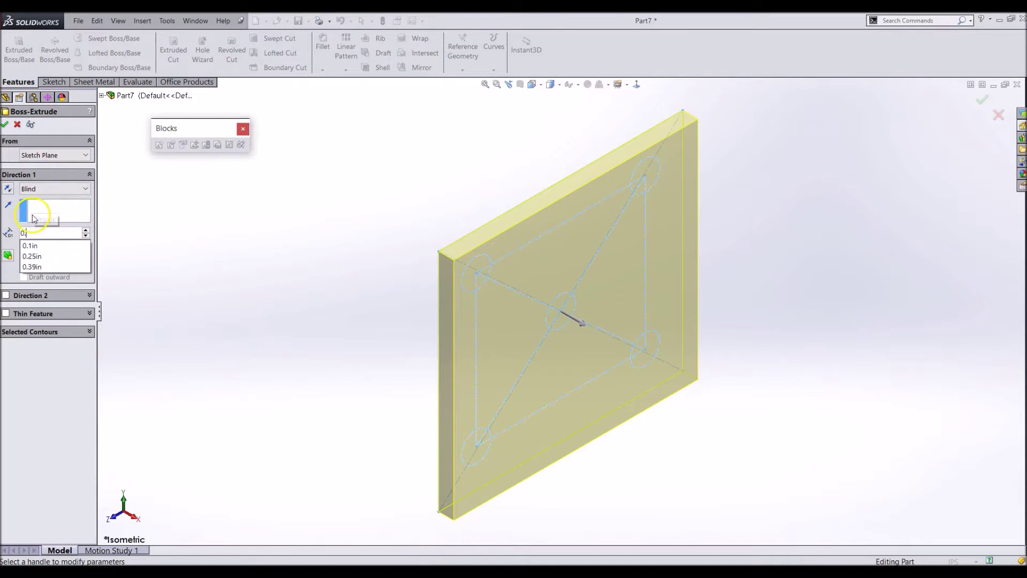
pyautogui.press('Return')
pyautogui.press('Return')
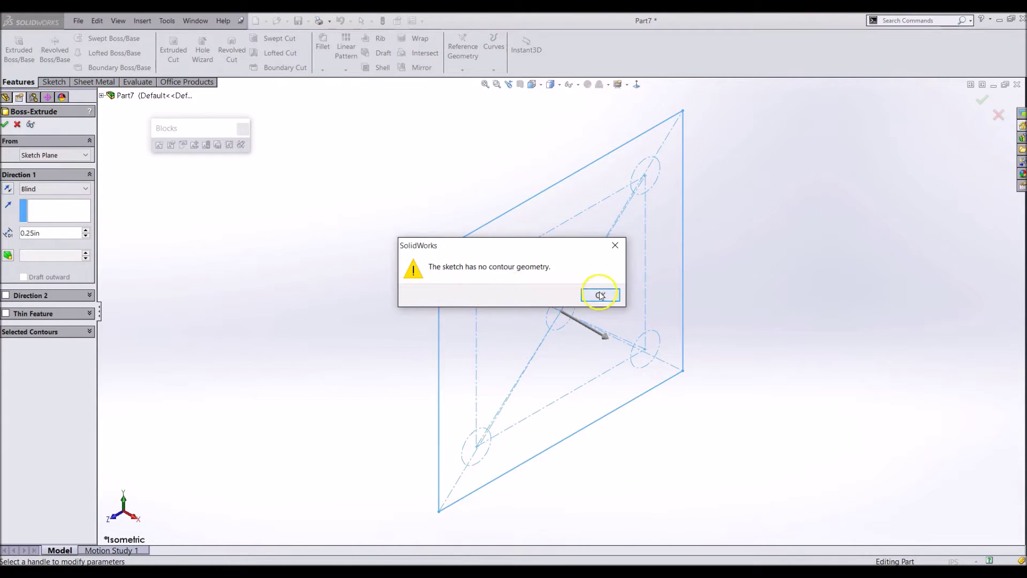
pyautogui.click(600, 296)
pyautogui.click(450, 251)
pyautogui.click(6, 125)
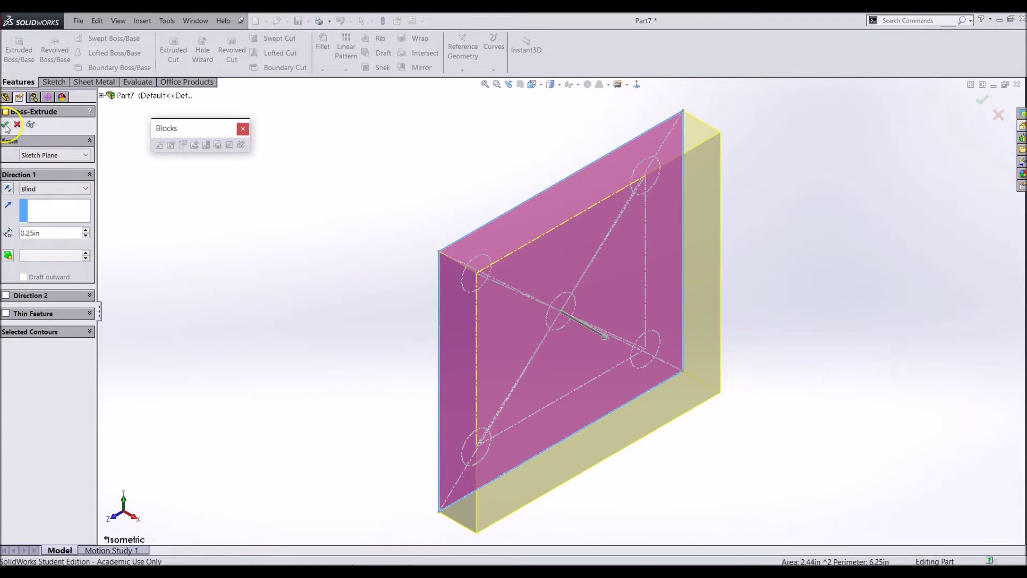
# Set up a Hole Wizard straight tapped hole with size #10-24.
pyautogui.click(4, 153)
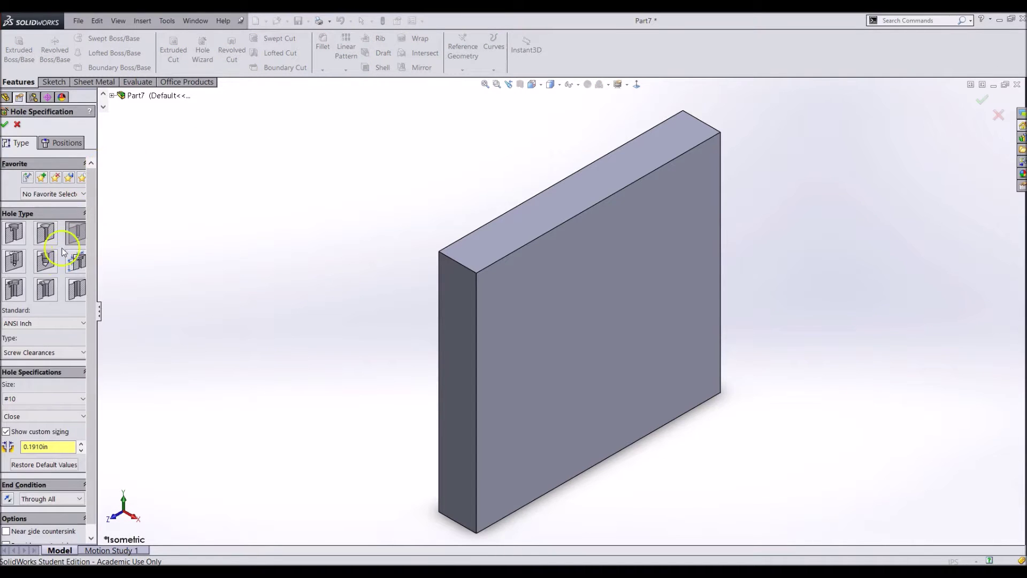
pyautogui.click(41, 399)
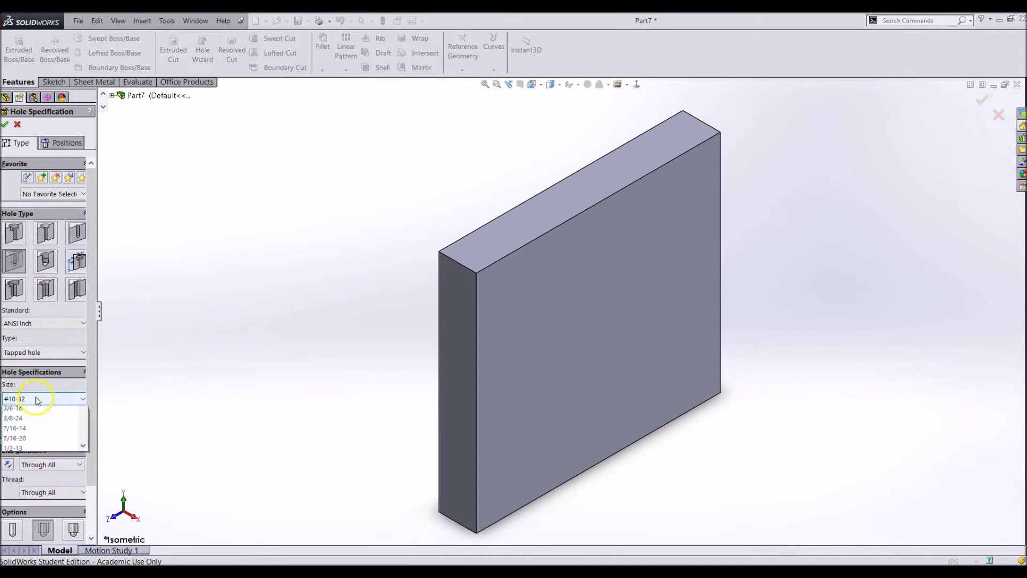
pyautogui.scroll(1, 34, 432)
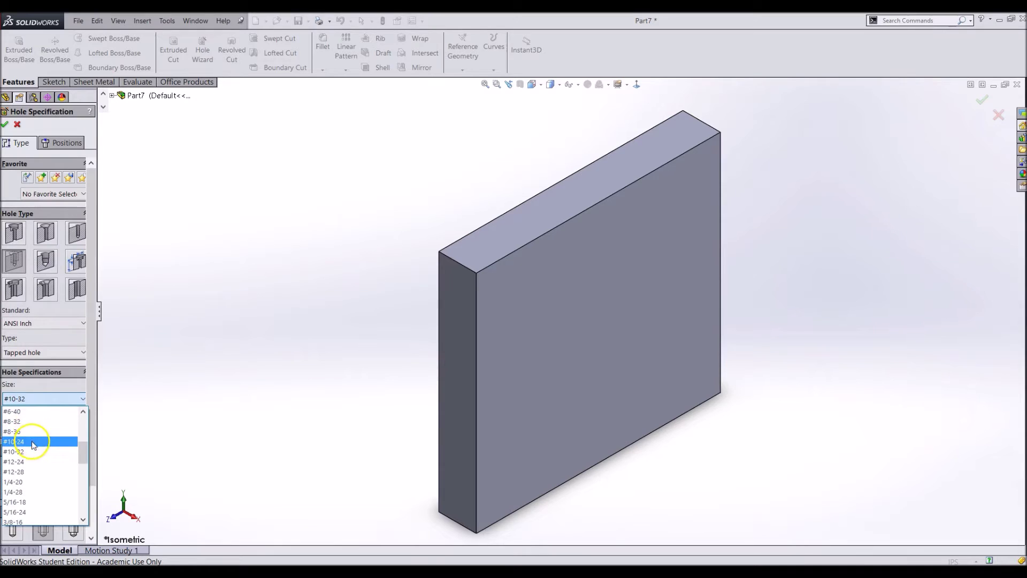
pyautogui.click(33, 442)
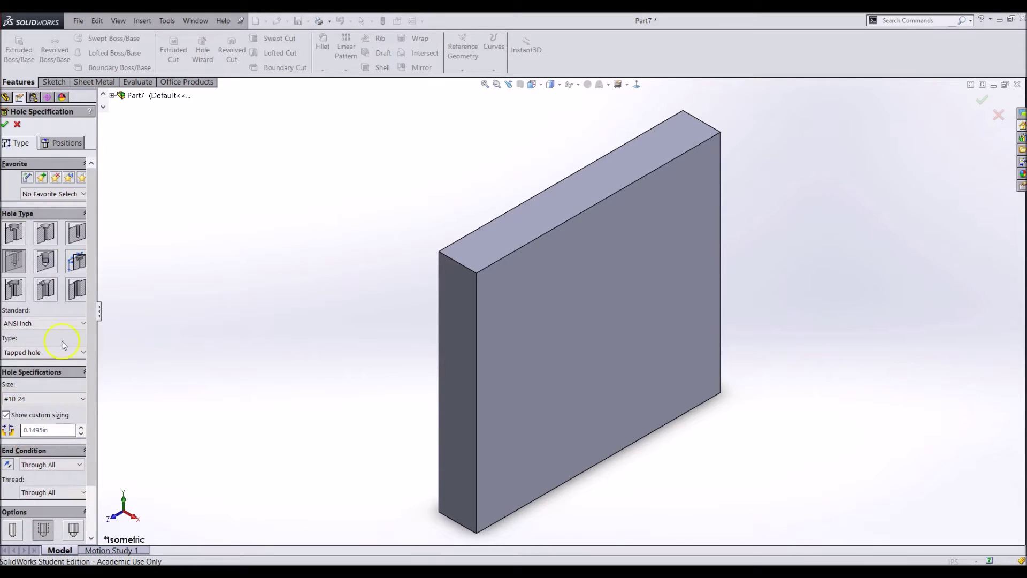
# Switch to positioning the holes and show the extrusion's base sketch as a reference.
pyautogui.click(63, 145)
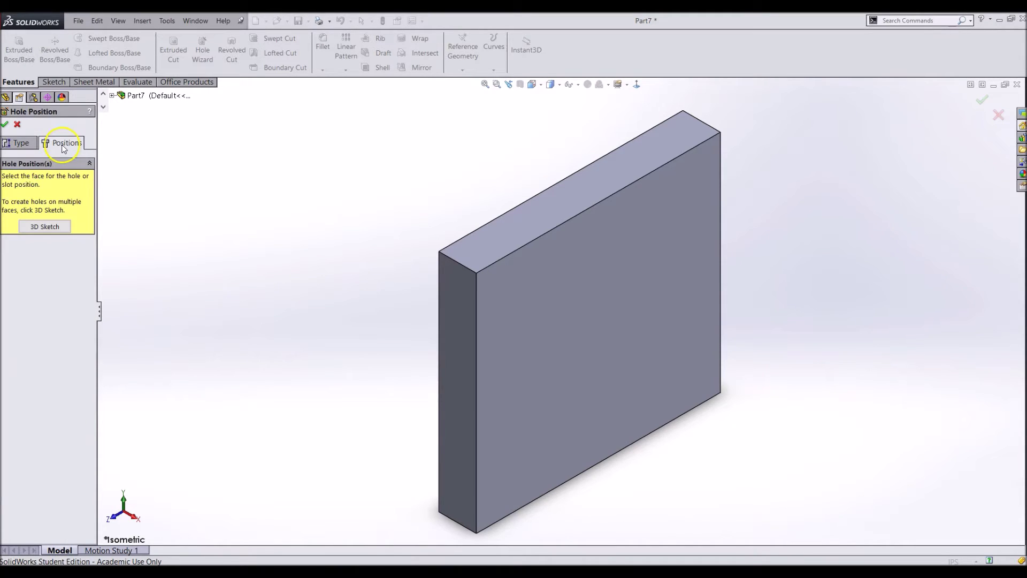
pyautogui.click(112, 97)
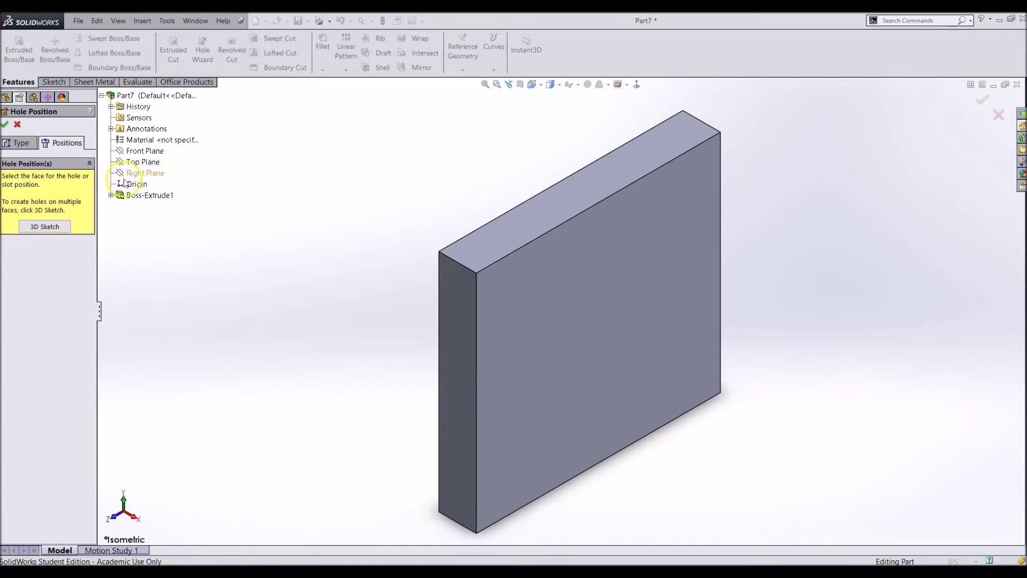
pyautogui.click(112, 196)
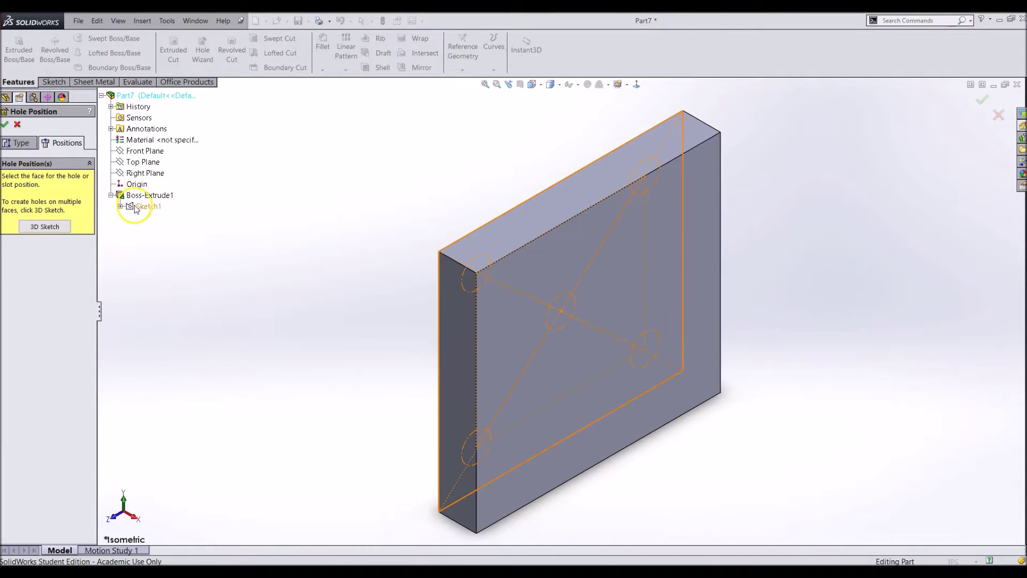
pyautogui.rightClick(137, 207)
pyautogui.click(155, 226)
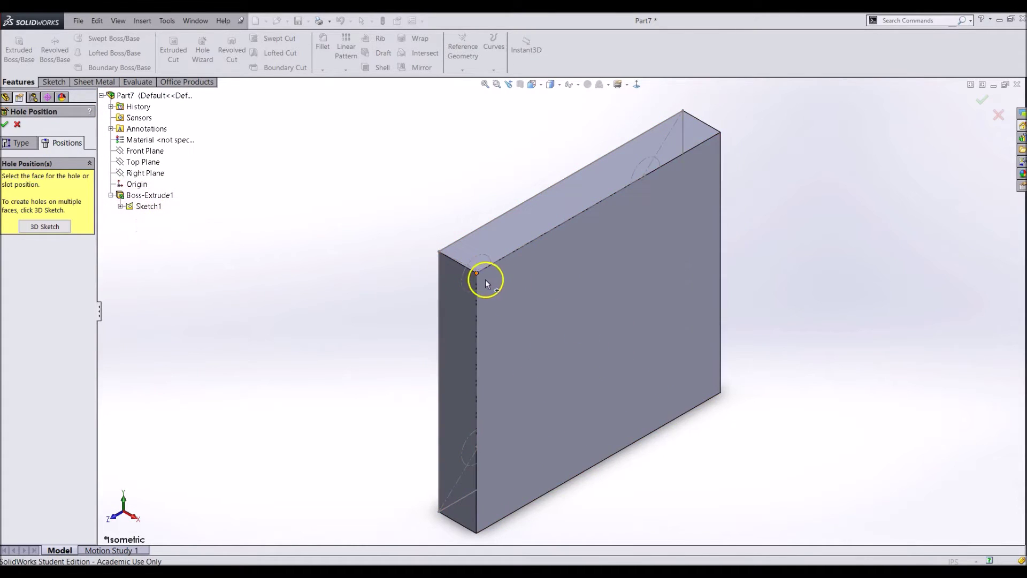
# Place four tapped holes roughly near the corners of the plate's large front face.
pyautogui.moveTo(489, 281)
pyautogui.mouseDown(button='middle')
pyautogui.moveTo(495, 257)
pyautogui.moveTo(562, 291)
pyautogui.moveTo(513, 251)
pyautogui.mouseUp(button='middle')
pyautogui.click(568, 288)
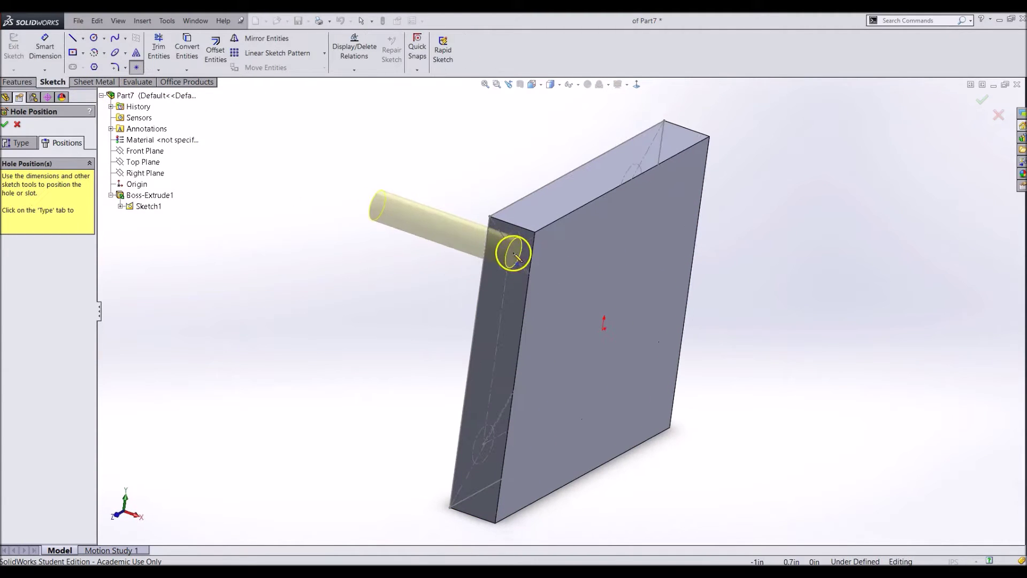
pyautogui.click(548, 260)
pyautogui.click(674, 203)
pyautogui.click(545, 454)
pyautogui.click(644, 409)
pyautogui.press('Escape')
# Make the lower-left hole's point coincident with the center of the block's lower-left circle.
pyautogui.moveTo(645, 410); pyautogui.dragTo(607, 431, button='middle')
pyautogui.scroll(-4, 471, 463)
pyautogui.click(486, 397)
pyautogui.keyDown('ctrl'); pyautogui.click(605, 422); pyautogui.keyUp('ctrl')
pyautogui.click(649, 377)
# Move the other three hole points onto the block's remaining corner circle centers and finish the tapped holes.
pyautogui.scroll(5, 709, 331)
pyautogui.moveTo(714, 330); pyautogui.dragTo(715, 326, button='middle')
pyautogui.moveTo(725, 330)
pyautogui.mouseDown()
pyautogui.moveTo(715, 312)
pyautogui.moveTo(729, 314)
pyautogui.moveTo(723, 327)
pyautogui.mouseUp()
pyautogui.hotkey('ctrl', '8')
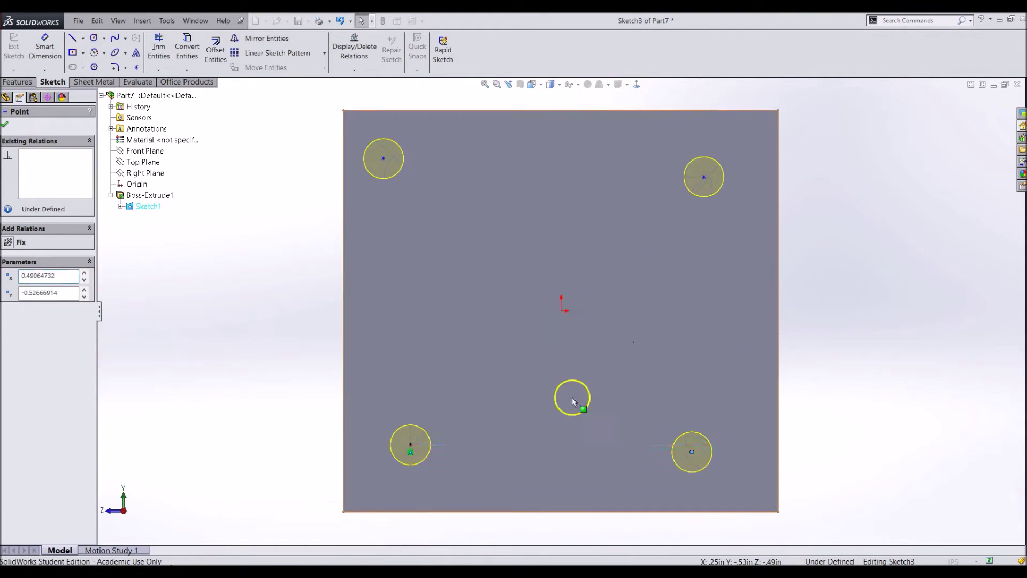
pyautogui.moveTo(691, 454); pyautogui.dragTo(712, 446)
pyautogui.moveTo(704, 177); pyautogui.dragTo(711, 178)
pyautogui.moveTo(384, 158); pyautogui.dragTo(410, 178)
pyautogui.click(581, 155)
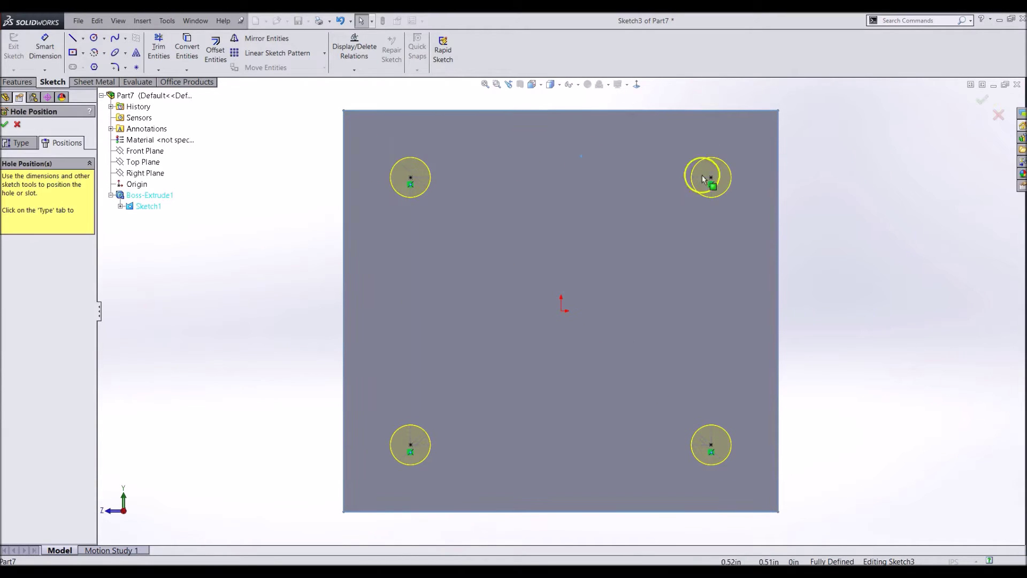
pyautogui.click(980, 100)
# Start an extruded cut sketch on the plate's front face and draw a six-sided inscribed-circle polygon about 0.56 in across, centered on the origin.
pyautogui.click(171, 51)
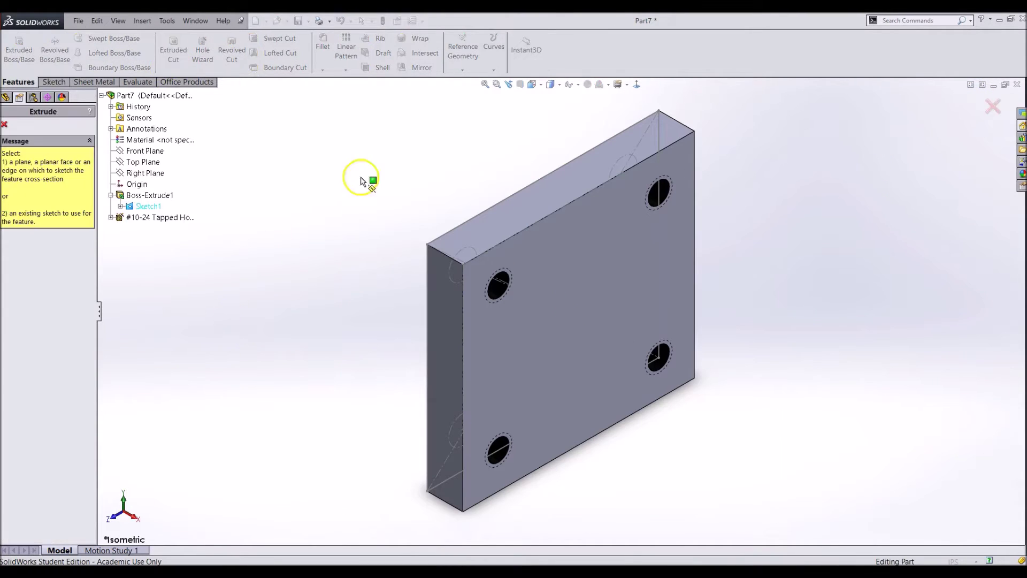
pyautogui.click(552, 238)
pyautogui.click(637, 82)
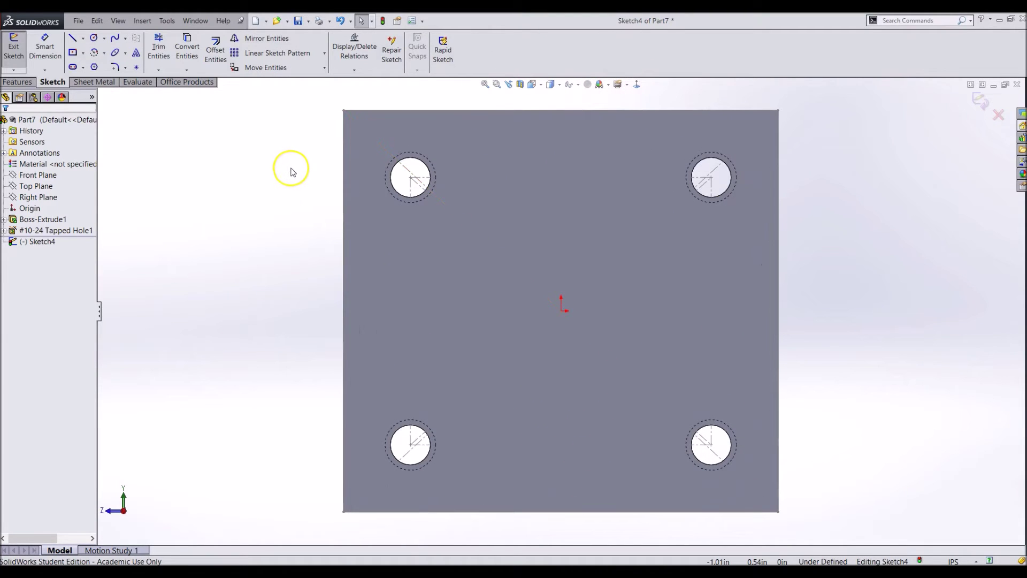
pyautogui.click(94, 66)
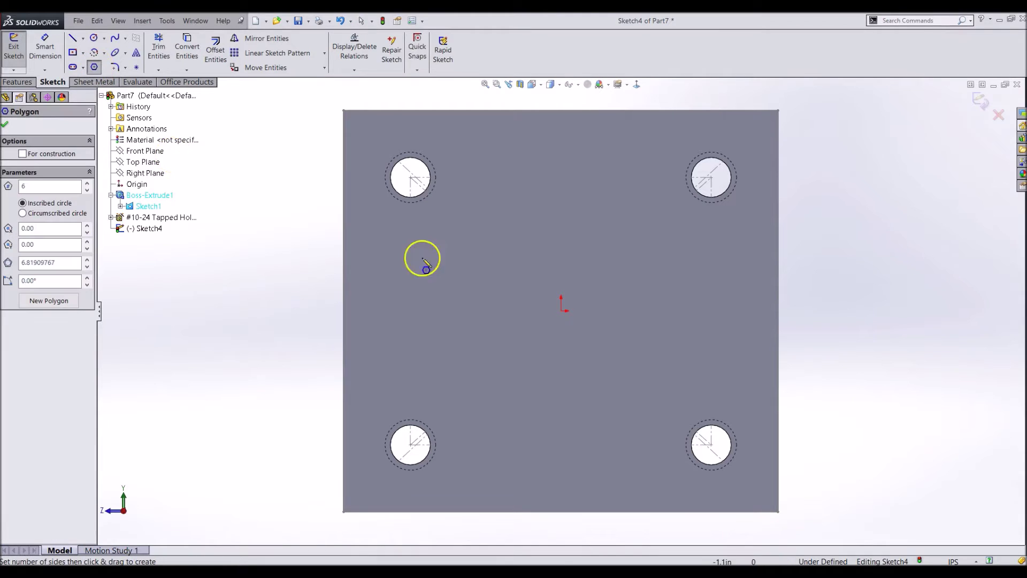
pyautogui.click(561, 310)
pyautogui.click(637, 358)
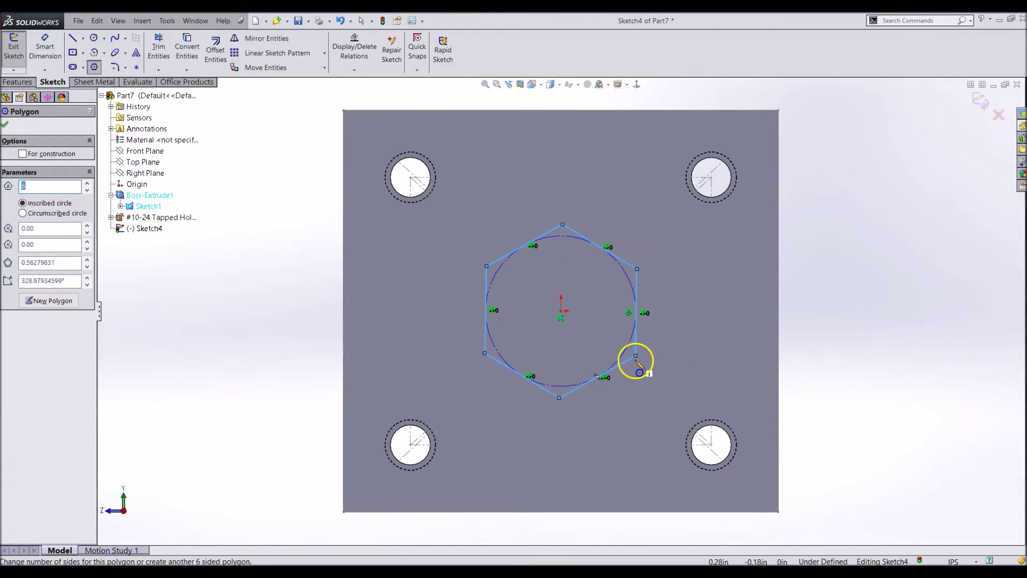
pyautogui.press('Escape')
# Add a vertical relation to the hexagon's right side.
pyautogui.click(637, 345)
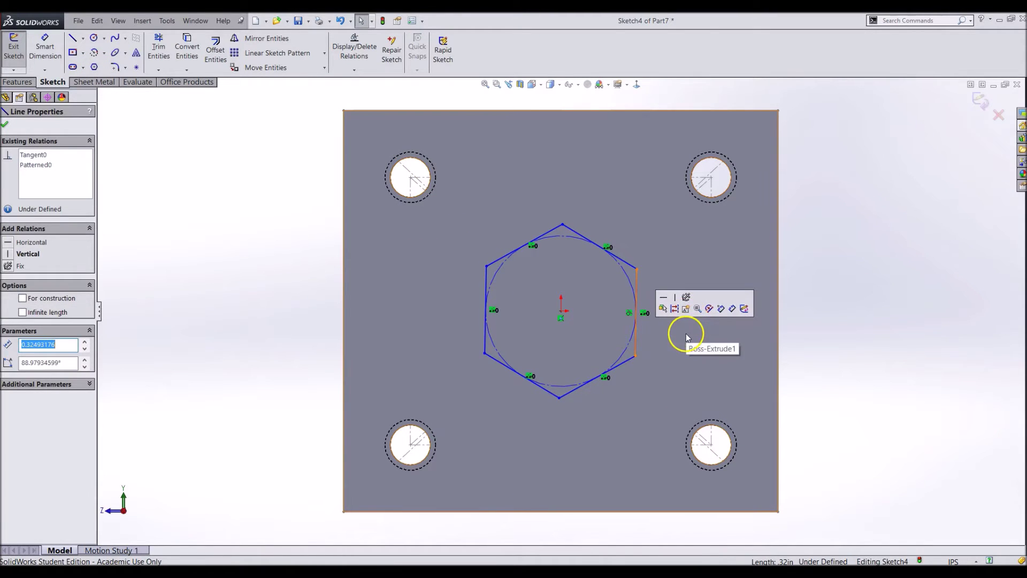
pyautogui.click(683, 335)
pyautogui.click(637, 340)
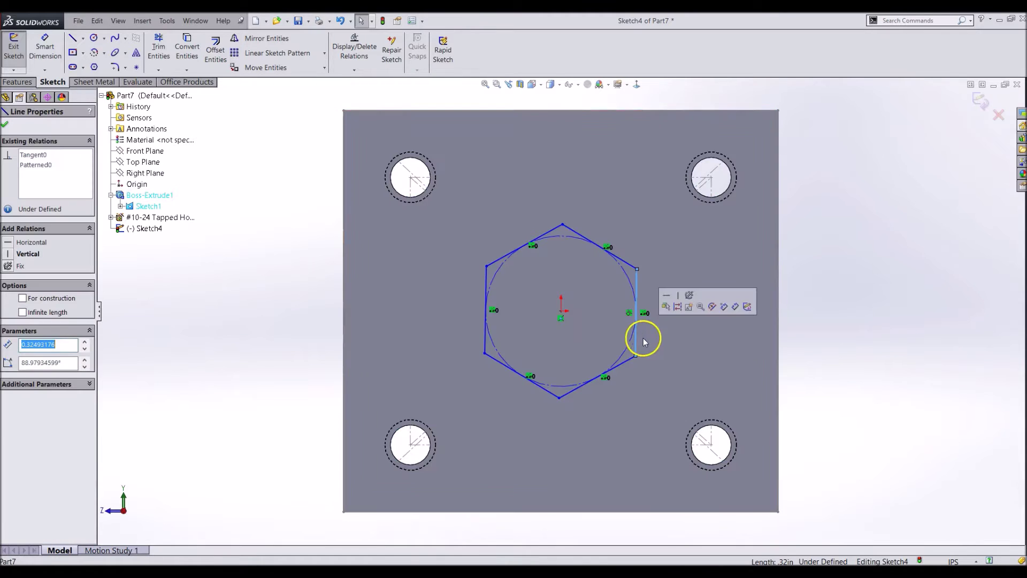
pyautogui.click(678, 294)
pyautogui.click(841, 298)
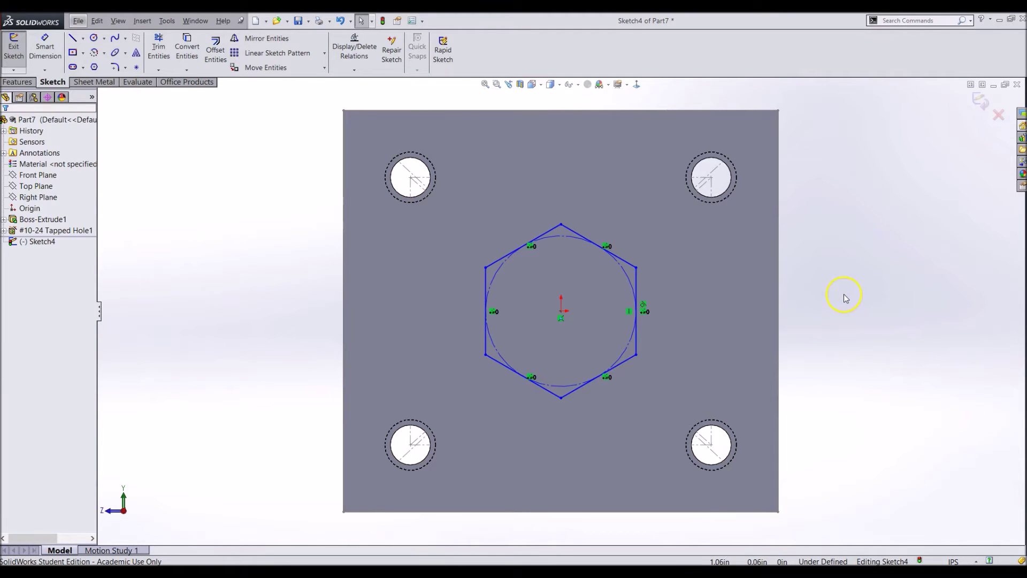
# Dimension the hexagon's inscribed circle with a diameter of 0.51 in.
pyautogui.moveTo(824, 360); pyautogui.dragTo(822, 327, button='right')
pyautogui.click(633, 284)
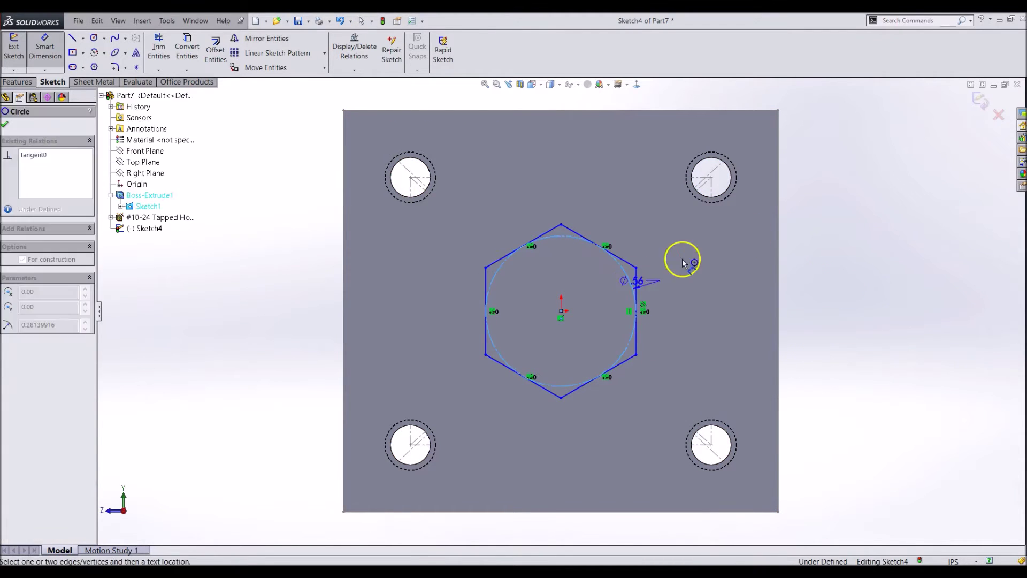
pyautogui.click(704, 270)
pyautogui.write('0.51')
pyautogui.press('Return')
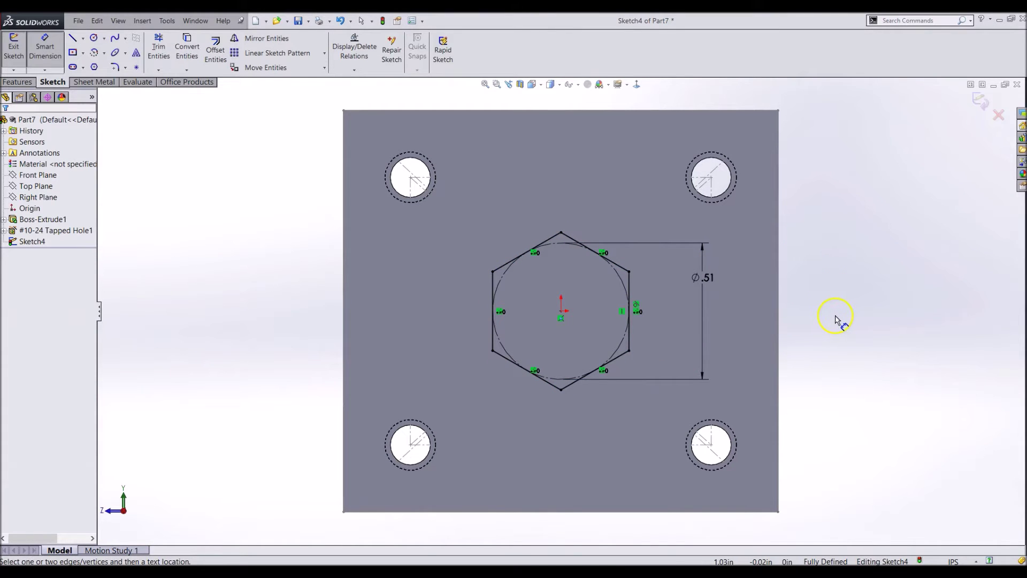
pyautogui.press('Escape')
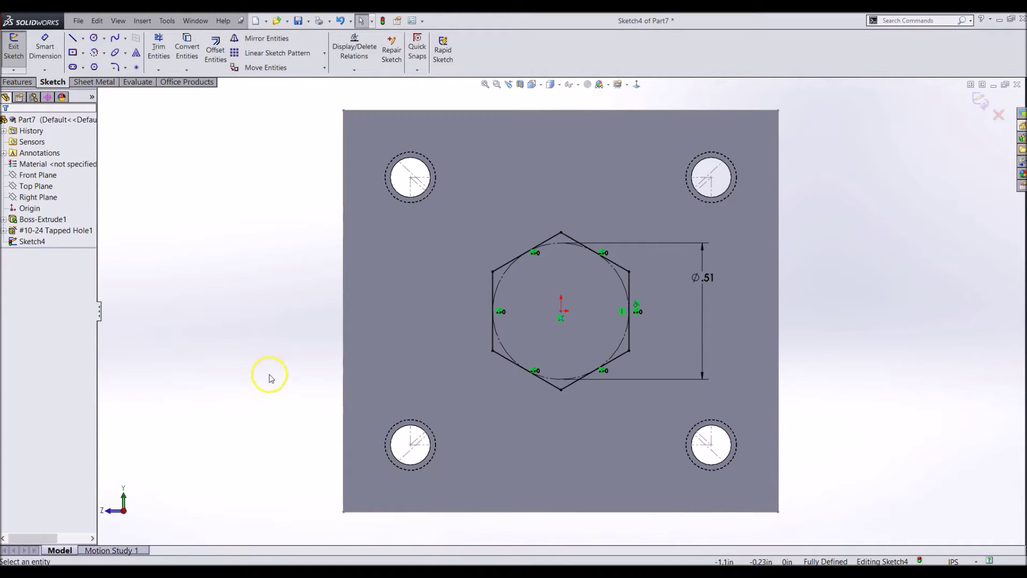
# Draw lines from the hexagon's lower-right vertex down to the plate's bottom edge, across it, and up to the lower-left vertex.
pyautogui.moveTo(270, 378); pyautogui.dragTo(294, 373, button='right')
pyautogui.click(629, 351)
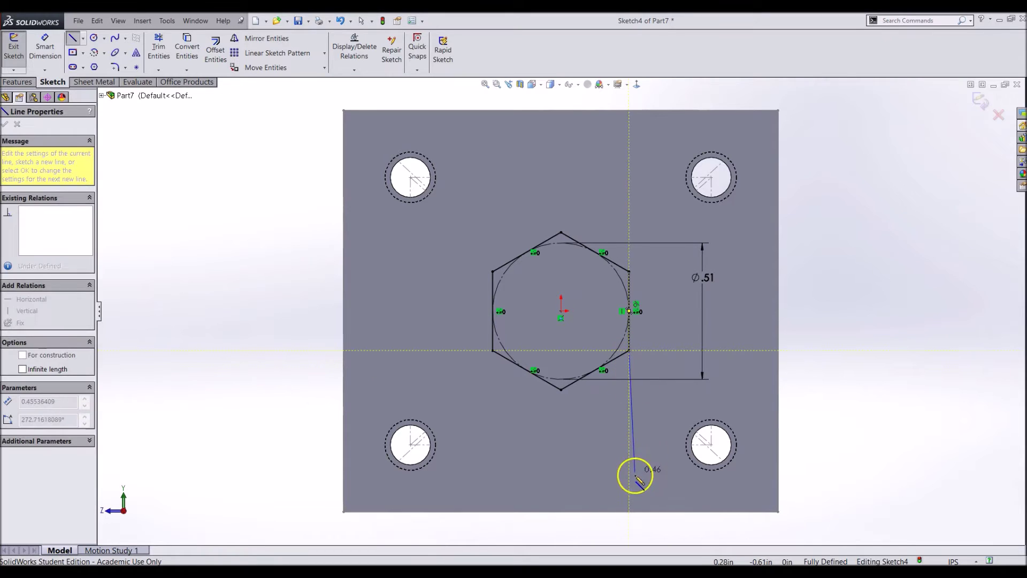
pyautogui.click(629, 512)
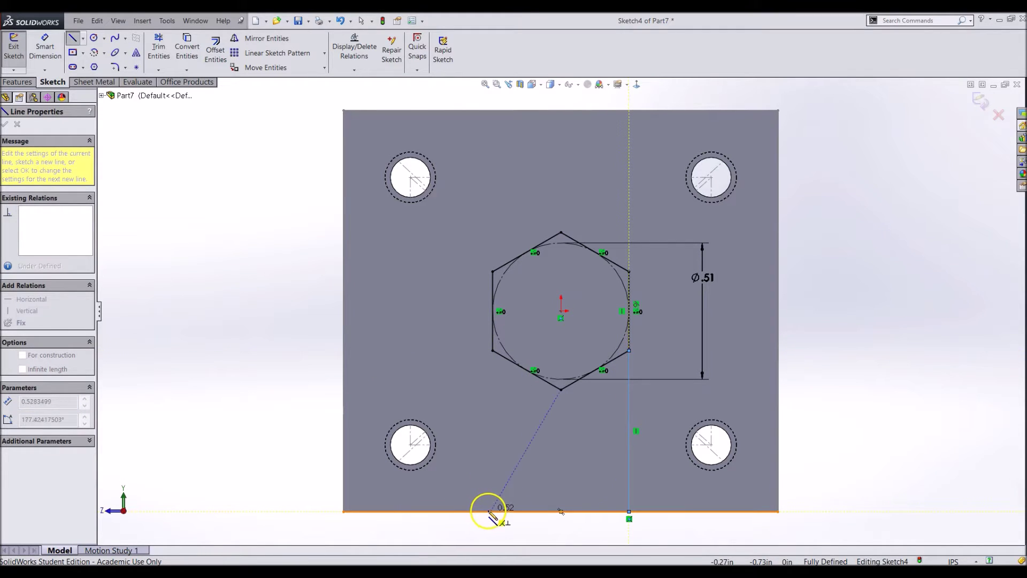
pyautogui.click(492, 511)
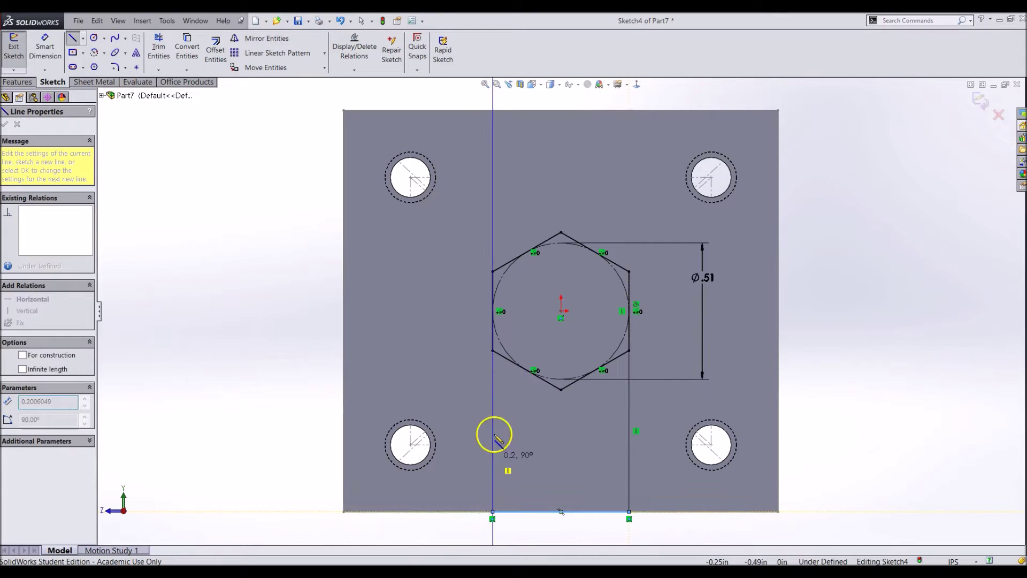
pyautogui.click(493, 351)
pyautogui.press('Escape')
# Convert the hexagon's two lower sides to construction lines so the slot profile stays open inside.
pyautogui.click(507, 358)
pyautogui.keyDown('ctrl'); pyautogui.click(577, 381); pyautogui.keyUp('ctrl')
pyautogui.click(617, 353)
pyautogui.click(831, 364)
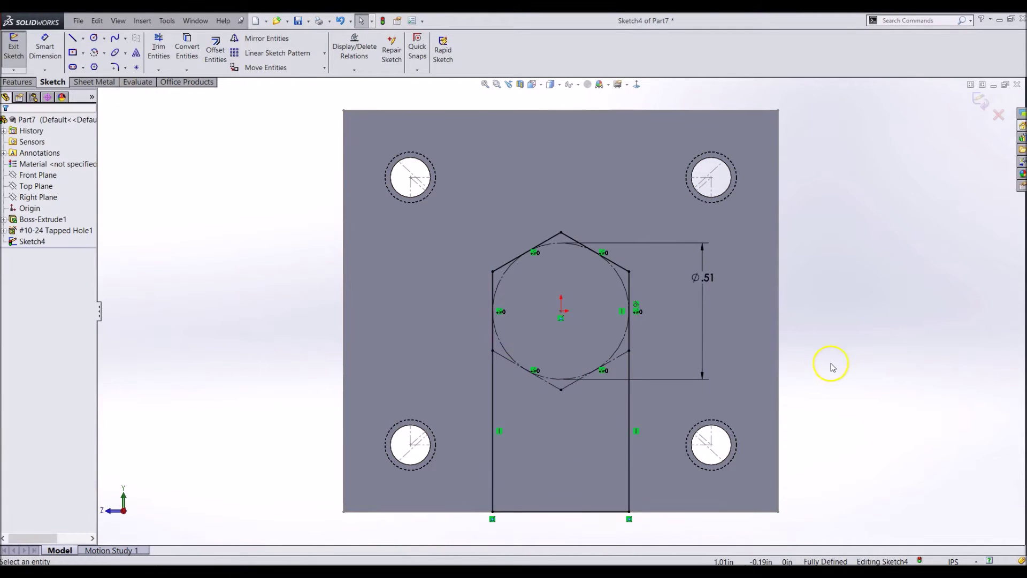
# Extrude-cut the open hexagonal slot profile through the whole plate.
pyautogui.hotkey('alt', 'c')
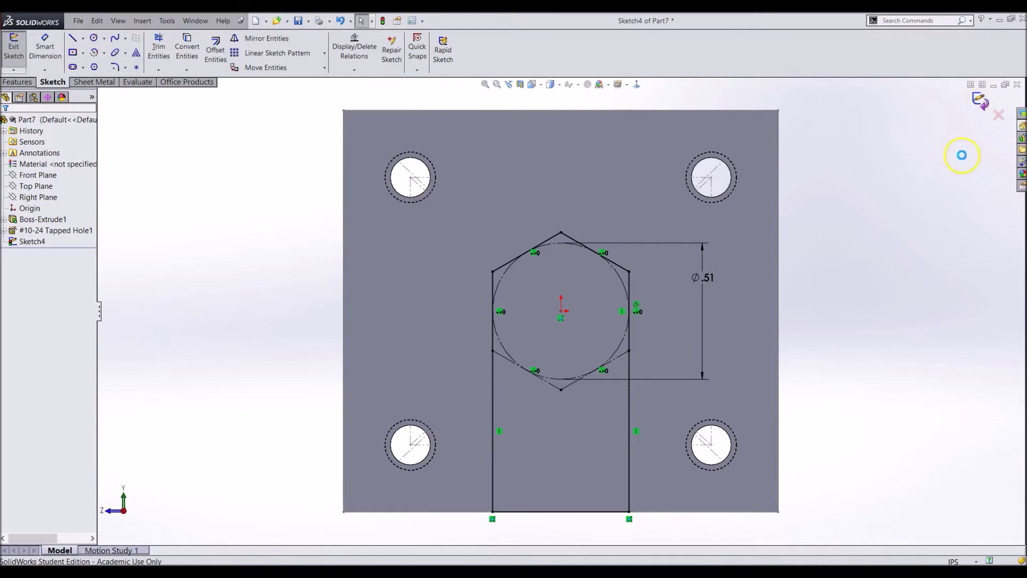
pyautogui.click(82, 187)
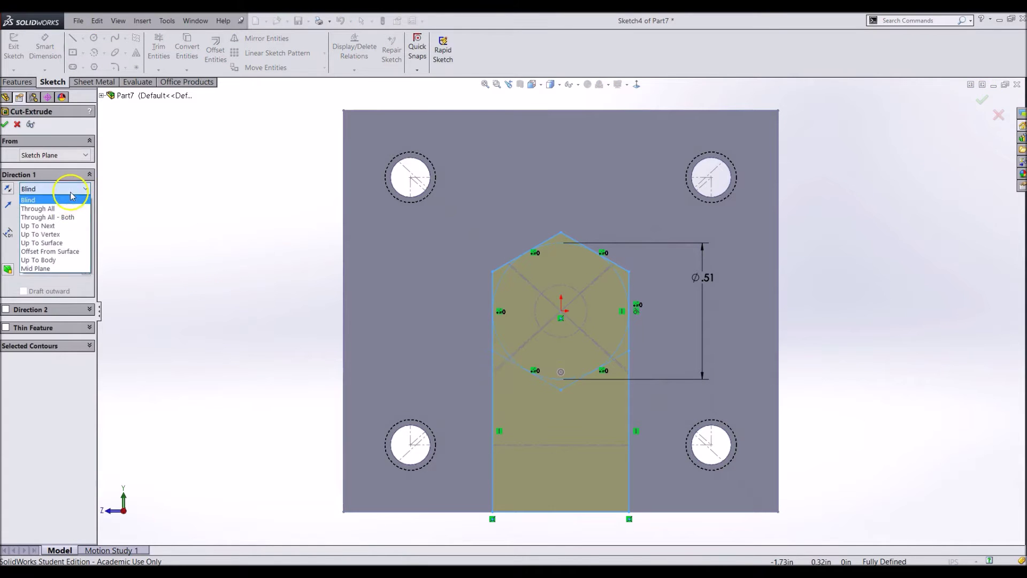
pyautogui.click(60, 201)
pyautogui.click(6, 124)
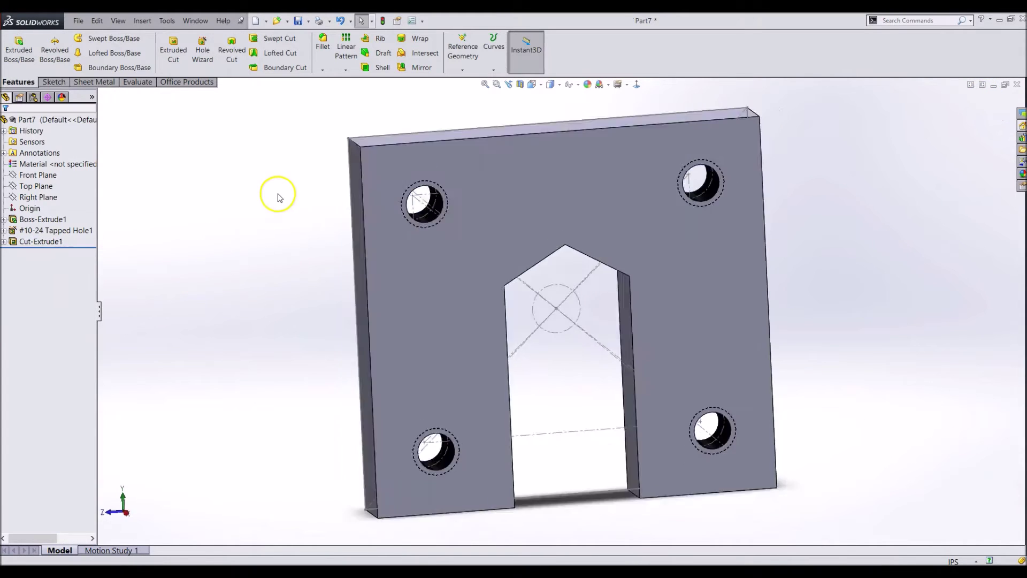
# Fillet the plate's four outer corners and the slot's two lower corners at 0.25 in, and save the part as a new file.
pyautogui.hotkey('ctrl', '7')
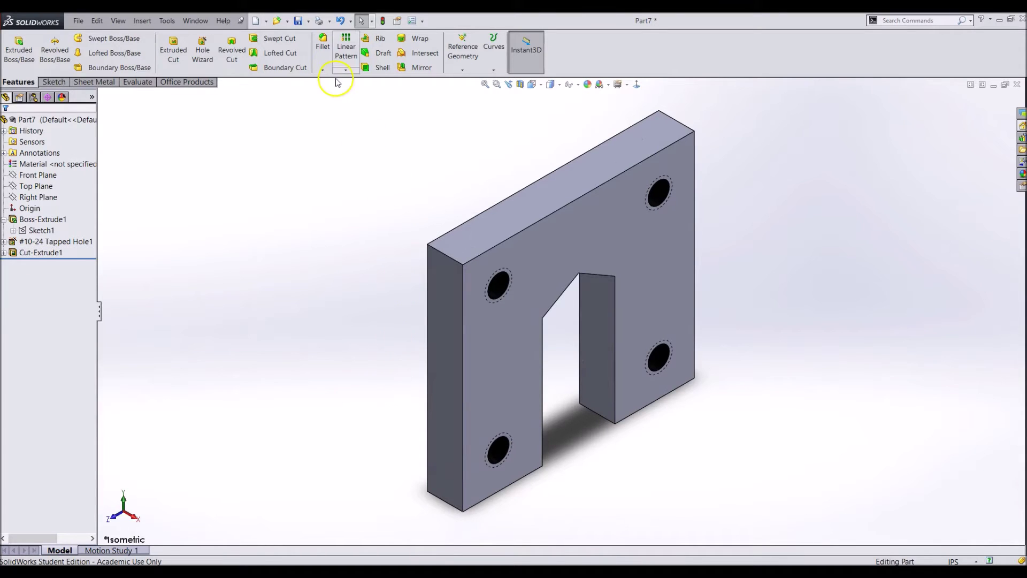
pyautogui.click(446, 254)
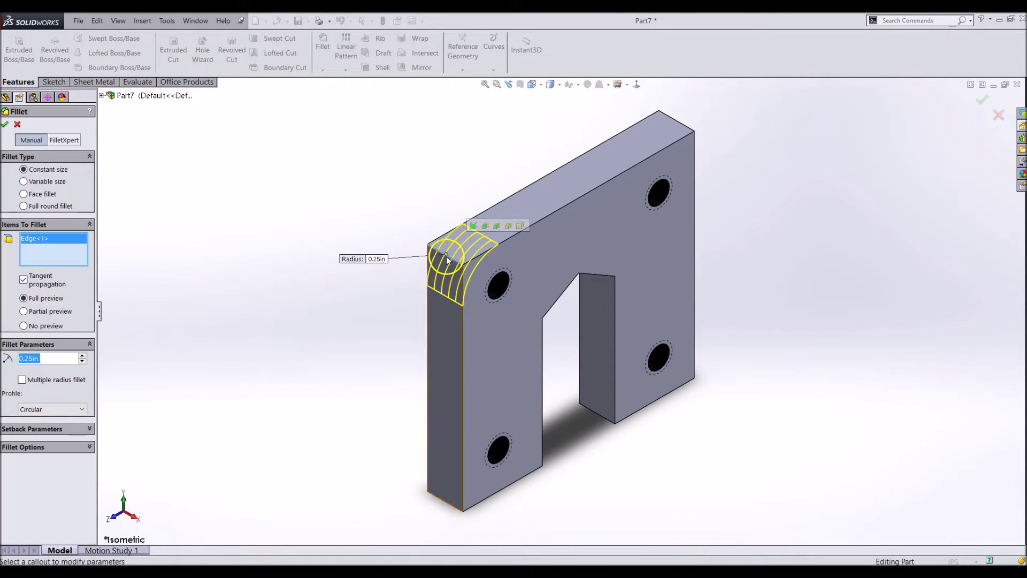
pyautogui.click(447, 501)
pyautogui.click(677, 122)
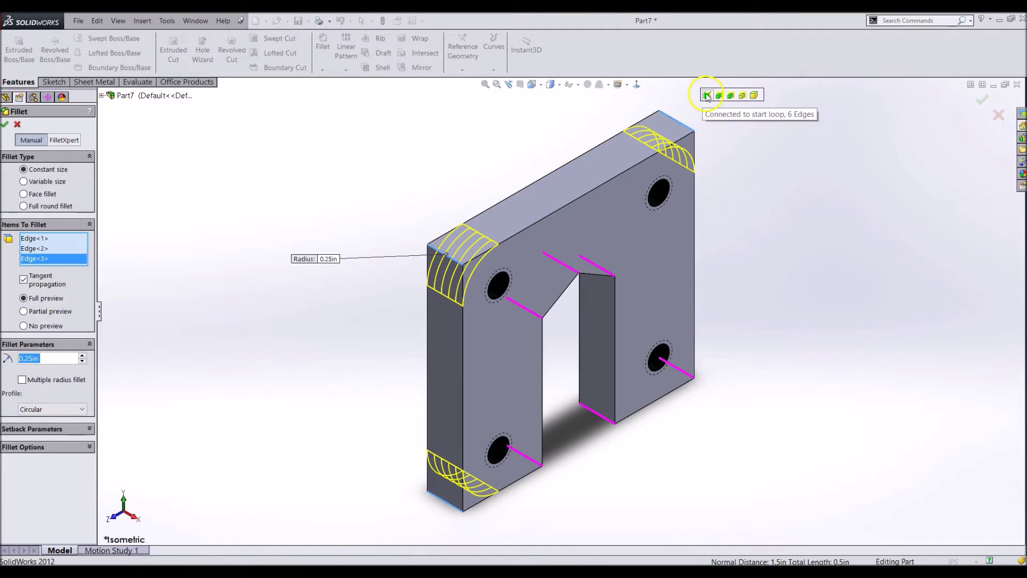
pyautogui.moveTo(697, 227); pyautogui.dragTo(774, 321, button='middle')
pyautogui.click(673, 390)
pyautogui.click(673, 391)
pyautogui.click(687, 390)
pyautogui.click(686, 399)
pyautogui.moveTo(685, 402); pyautogui.dragTo(559, 441, button='middle')
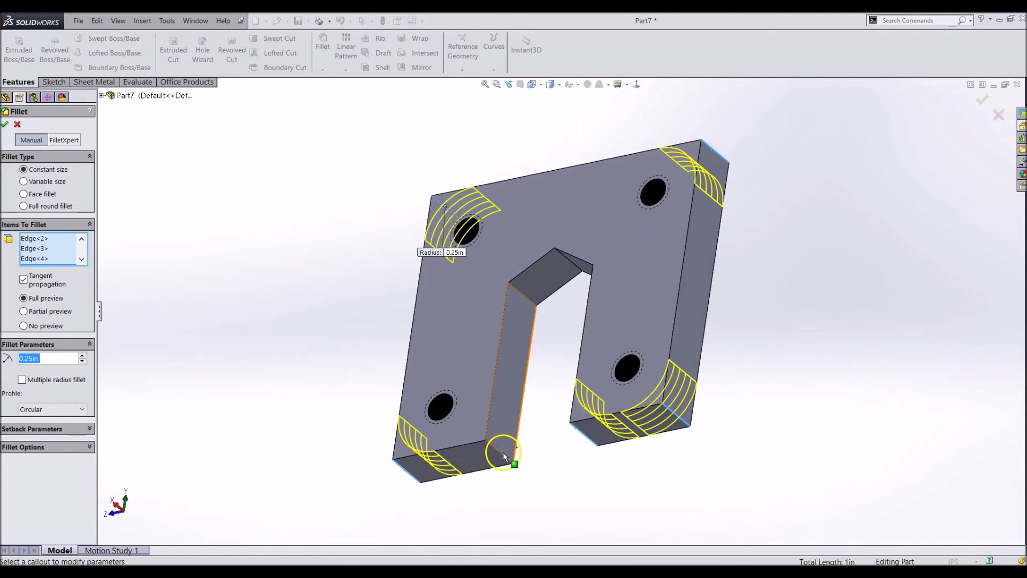
pyautogui.click(504, 455)
pyautogui.hotkey('ctrl', '7')
pyautogui.press('Return')
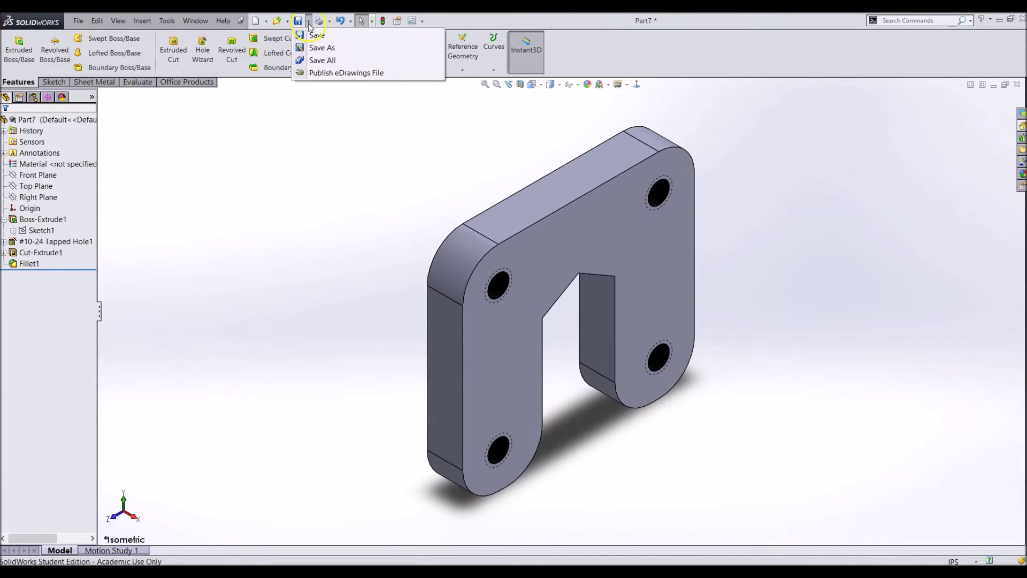
pyautogui.click(322, 47)
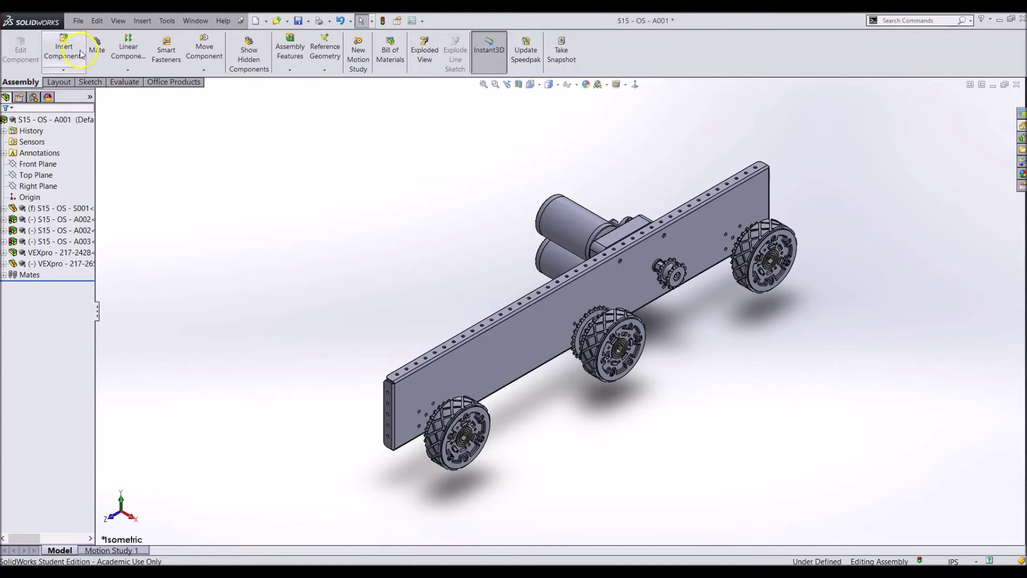
# Insert component S15 - OS - S002 into the S15 - OS - A001 assembly near the channel's end wheel.
pyautogui.click(64, 51)
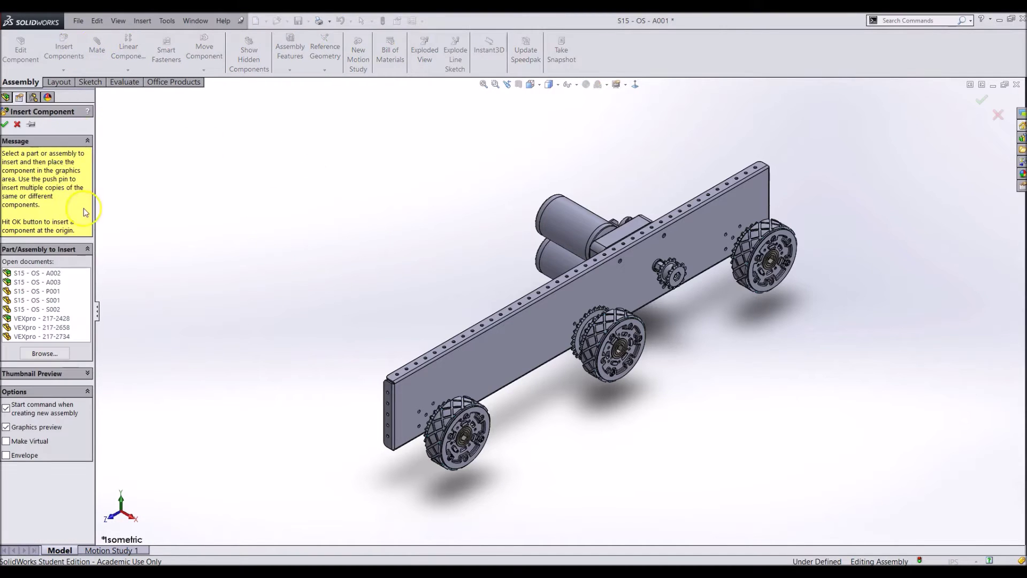
pyautogui.click(57, 310)
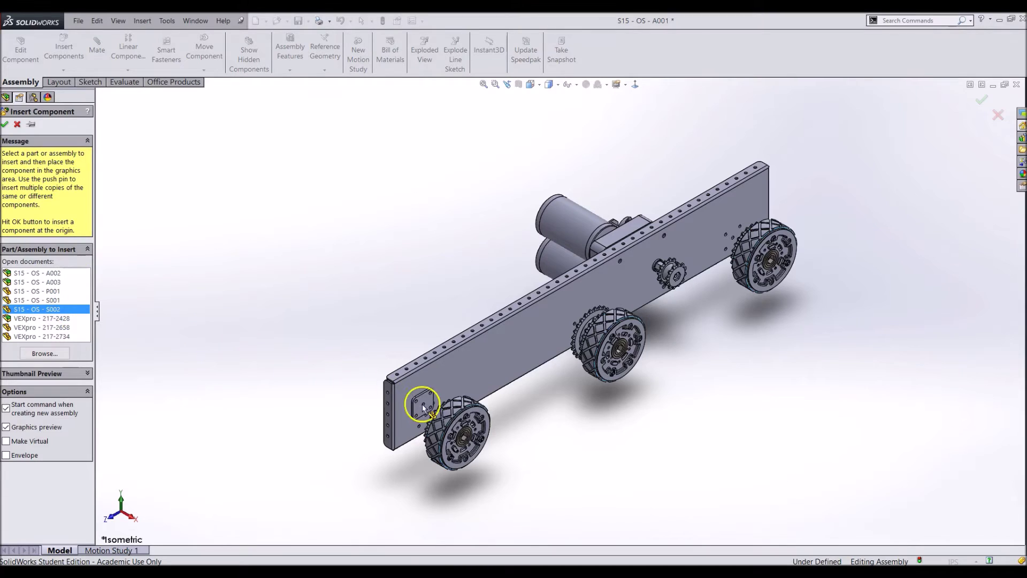
pyautogui.click(417, 405)
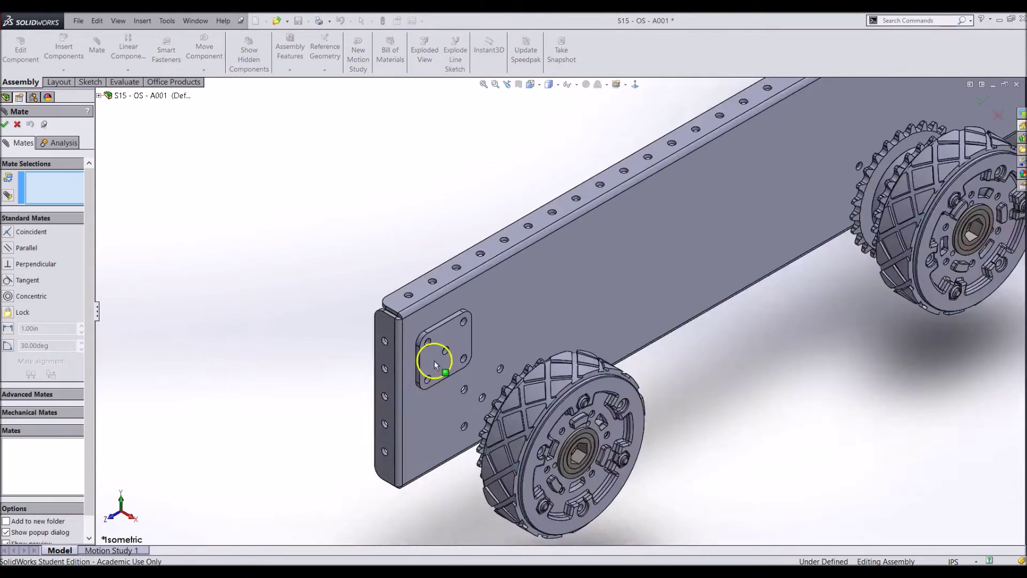
# Mate the S002 plate coincident with the channel's inner face and two of its holes concentric with the end wheel's hole pattern.
pyautogui.moveTo(429, 361); pyautogui.dragTo(508, 328, button='middle')
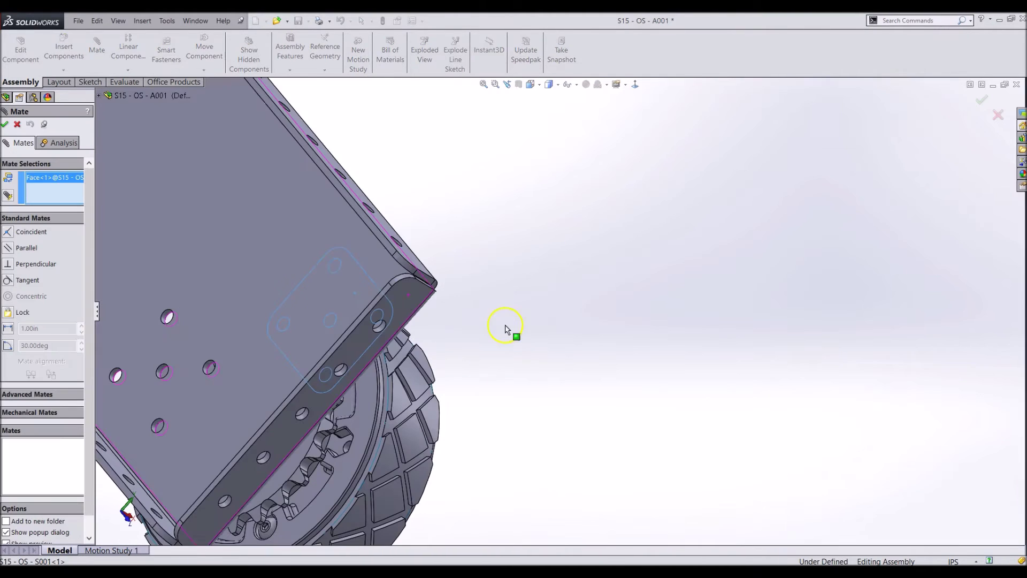
pyautogui.scroll(-3, 577, 215)
pyautogui.scroll(3, 577, 212)
pyautogui.scroll(-4, 471, 241)
pyautogui.click(513, 307)
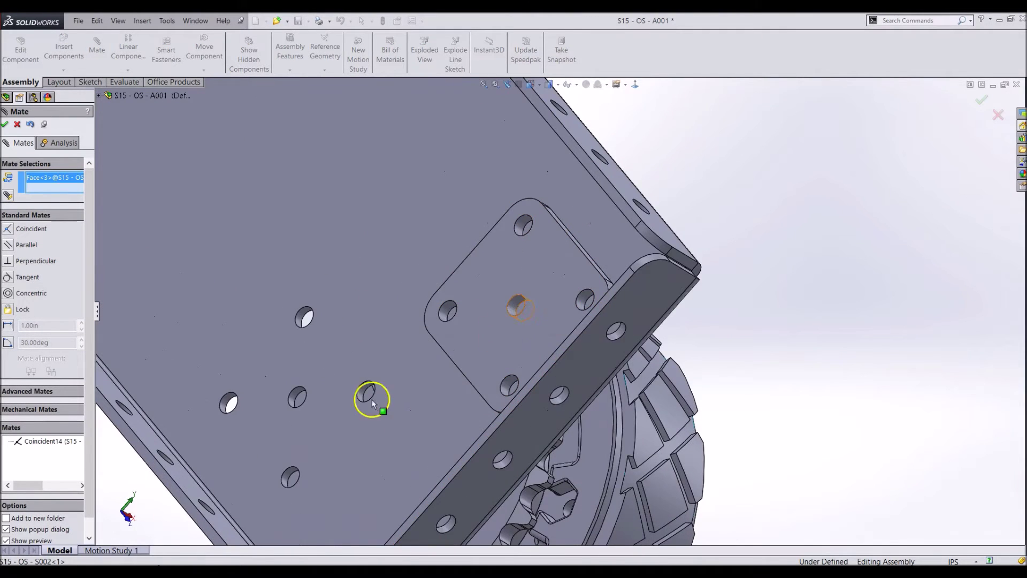
pyautogui.scroll(-3, 289, 417)
pyautogui.click(329, 362)
pyautogui.rightClick(348, 368)
pyautogui.scroll(3, 487, 339)
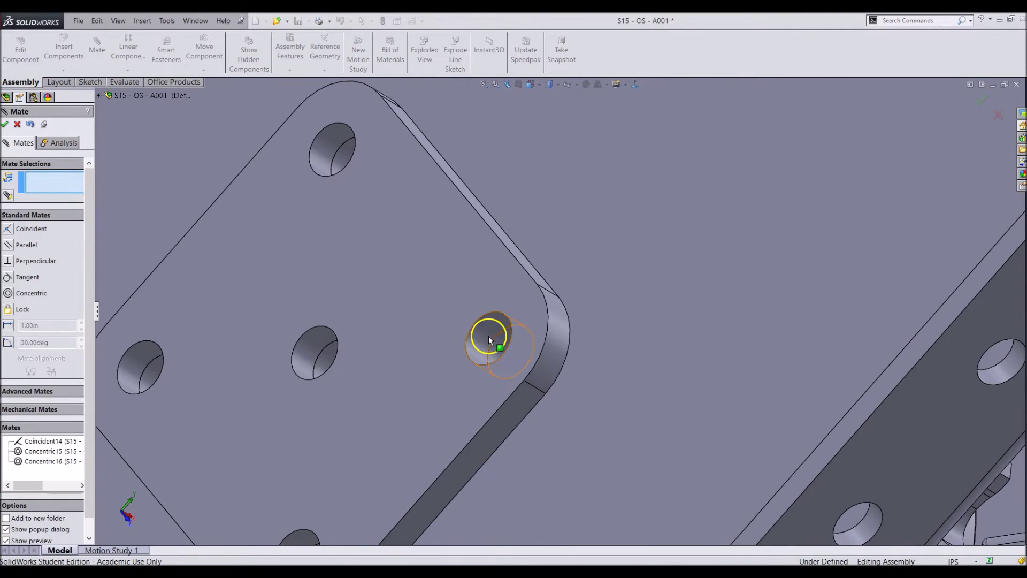
pyautogui.press('Escape')
pyautogui.scroll(3, 479, 339)
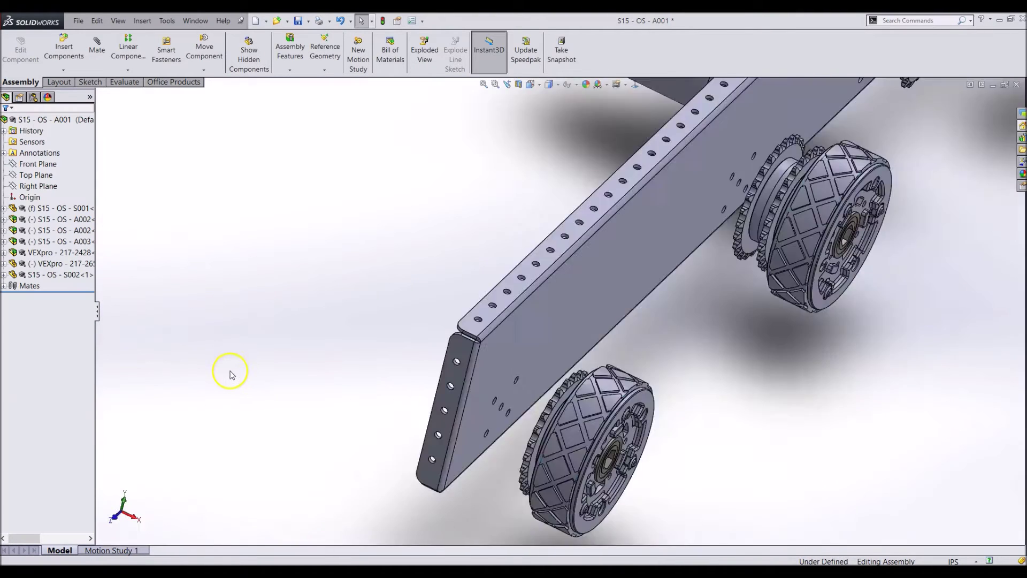
# Insert component S15 - OS - P001 into the assembly beside the same end wheel.
pyautogui.hotkey('ctrl', '7')
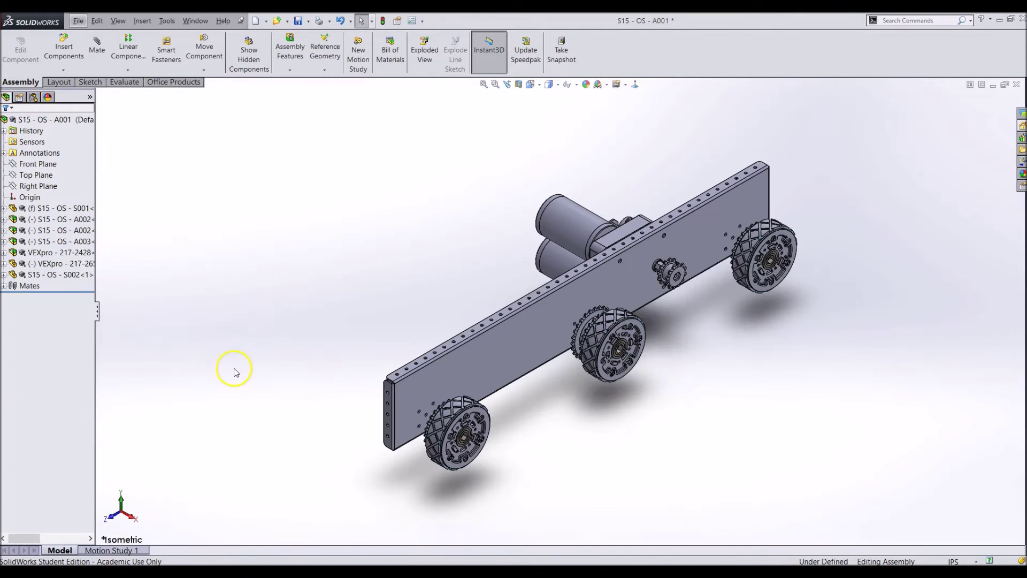
pyautogui.click(64, 48)
pyautogui.click(54, 291)
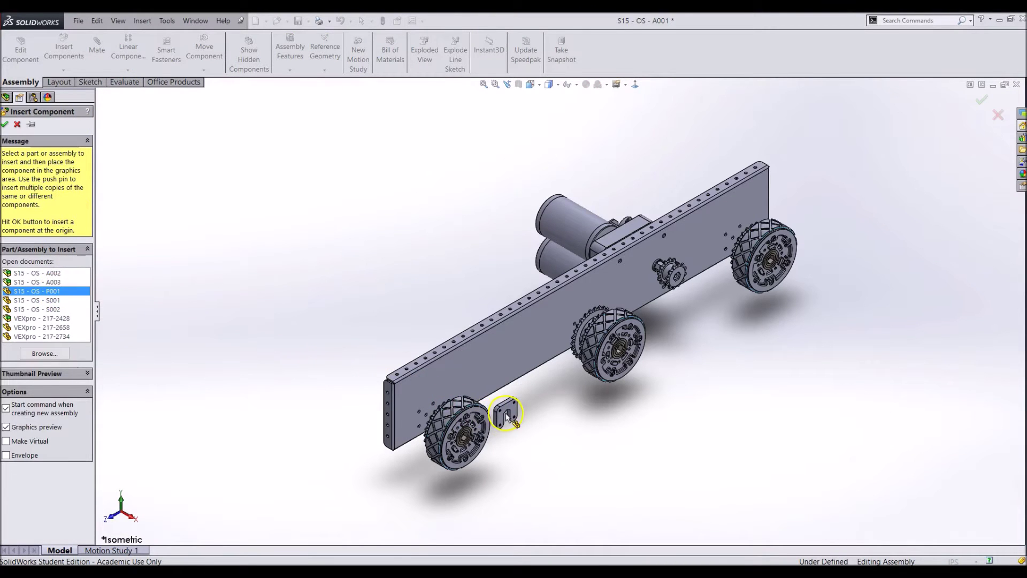
pyautogui.click(507, 417)
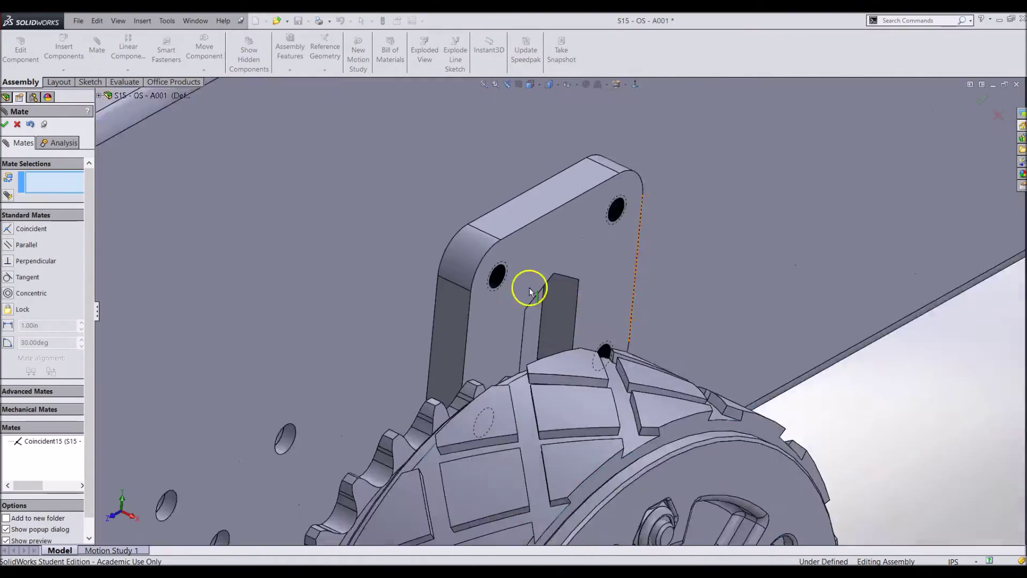
# Complete the slotted P001 plate's placement on the channel's outer face with two concentric mates to the end wheel's hole pattern.
pyautogui.scroll(3, 346, 415)
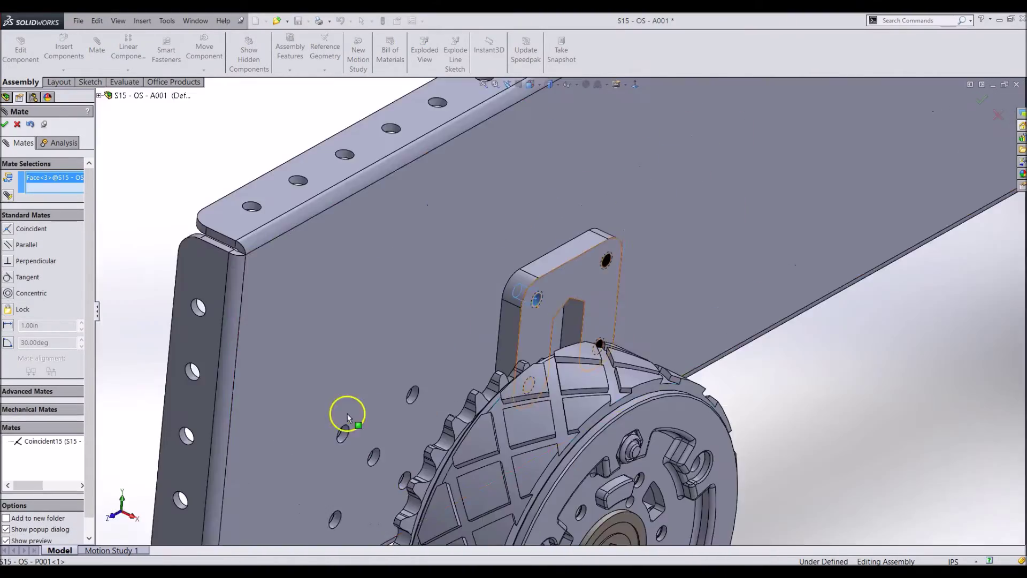
pyautogui.scroll(-6, 444, 398)
pyautogui.click(444, 398)
pyautogui.click(428, 415)
pyautogui.moveTo(471, 342); pyautogui.dragTo(642, 431, button='middle')
pyautogui.moveTo(714, 235); pyautogui.dragTo(731, 384)
pyautogui.click(667, 268)
pyautogui.scroll(4, 667, 267)
pyautogui.moveTo(667, 268); pyautogui.dragTo(711, 375, button='middle')
pyautogui.scroll(4, 664, 316)
pyautogui.click(619, 259)
pyautogui.press('Return')
pyautogui.press('Return')
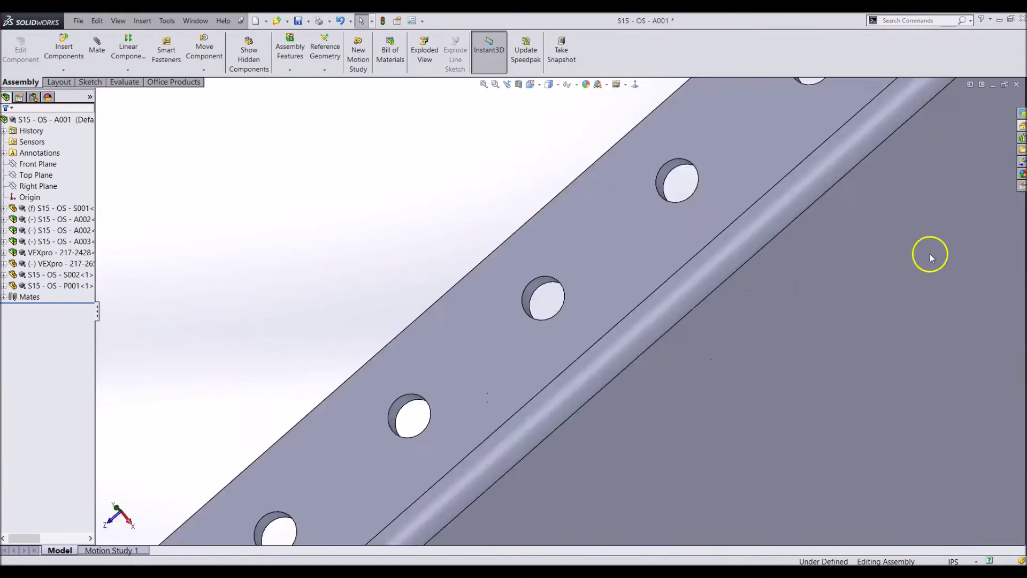
# Copy the P001 plate with mates onto the middle wheel's hole pattern, repeating the coincident face mate and picking two new holes.
pyautogui.hotkey('ctrl', '7')
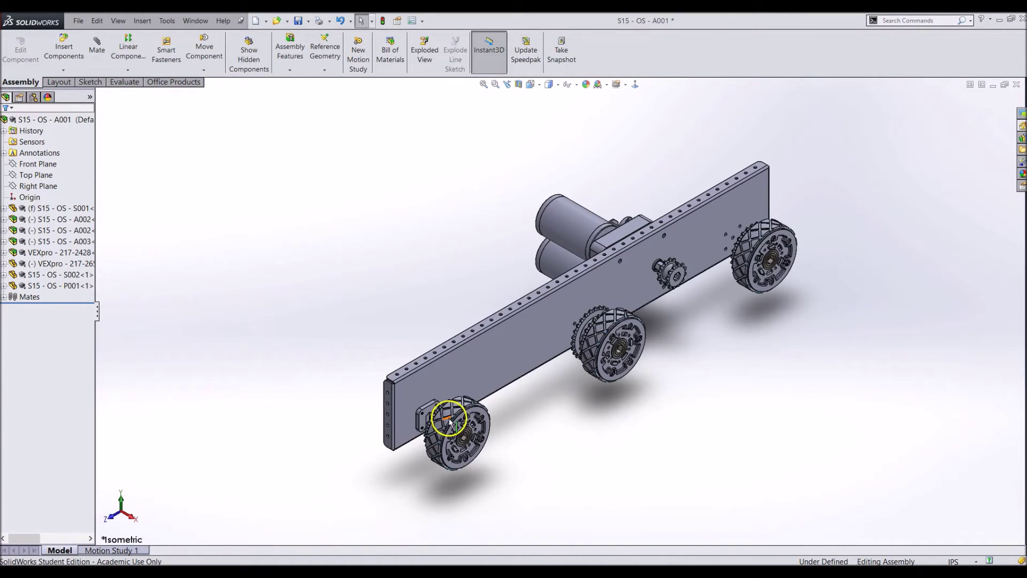
pyautogui.scroll(5, 449, 420)
pyautogui.rightClick(452, 342)
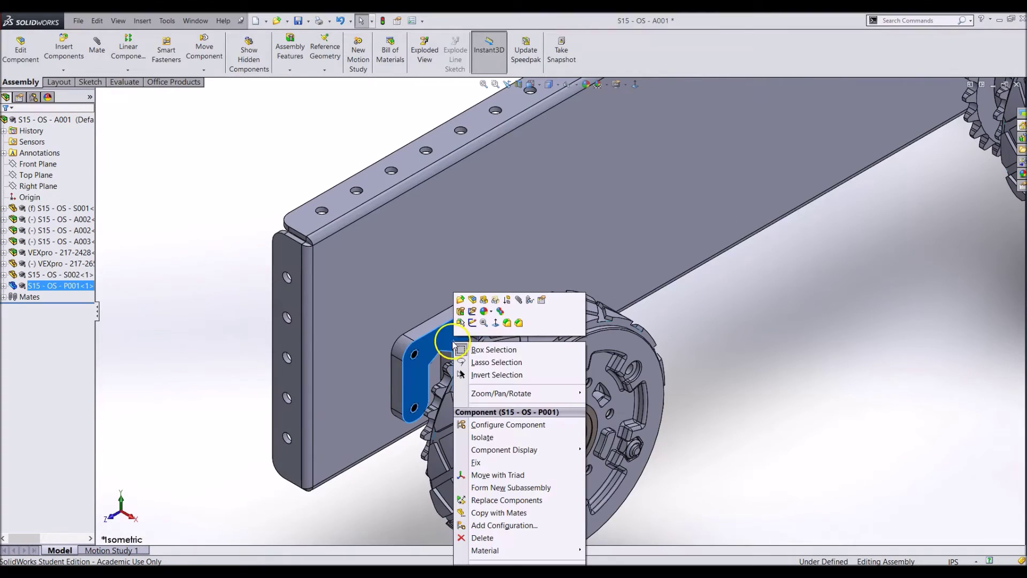
pyautogui.click(508, 513)
pyautogui.click(23, 320)
pyautogui.scroll(3, 673, 350)
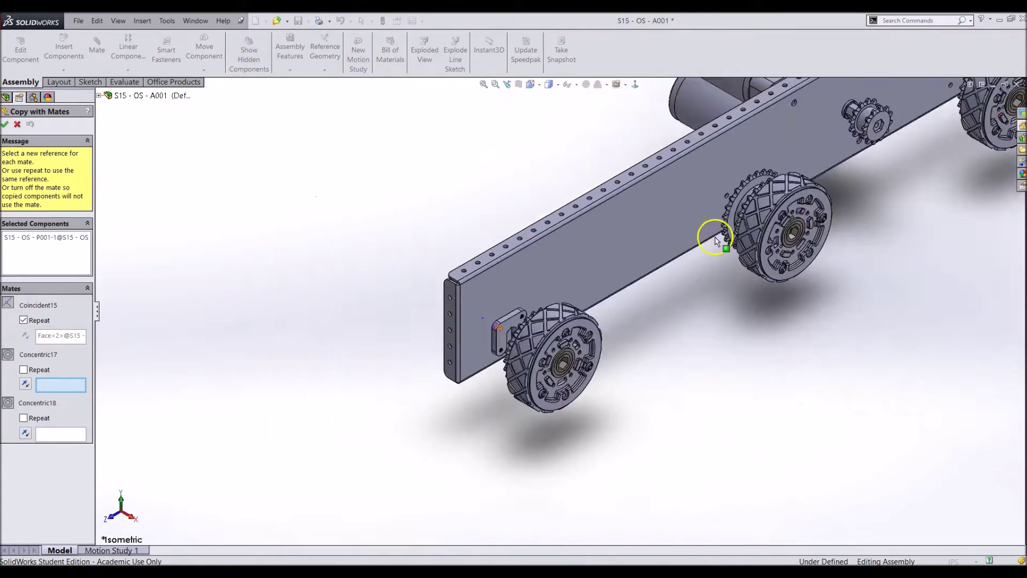
pyautogui.scroll(-10, 717, 241)
pyautogui.click(571, 284)
pyautogui.scroll(4, 669, 267)
pyautogui.moveTo(717, 227); pyautogui.dragTo(736, 249, button='middle')
pyautogui.scroll(-5, 650, 174)
pyautogui.click(657, 115)
pyautogui.rightClick(657, 115)
# Place a second P001 copy on the far wheel's hole pattern using two concentric hole references.
pyautogui.scroll(6, 830, 172)
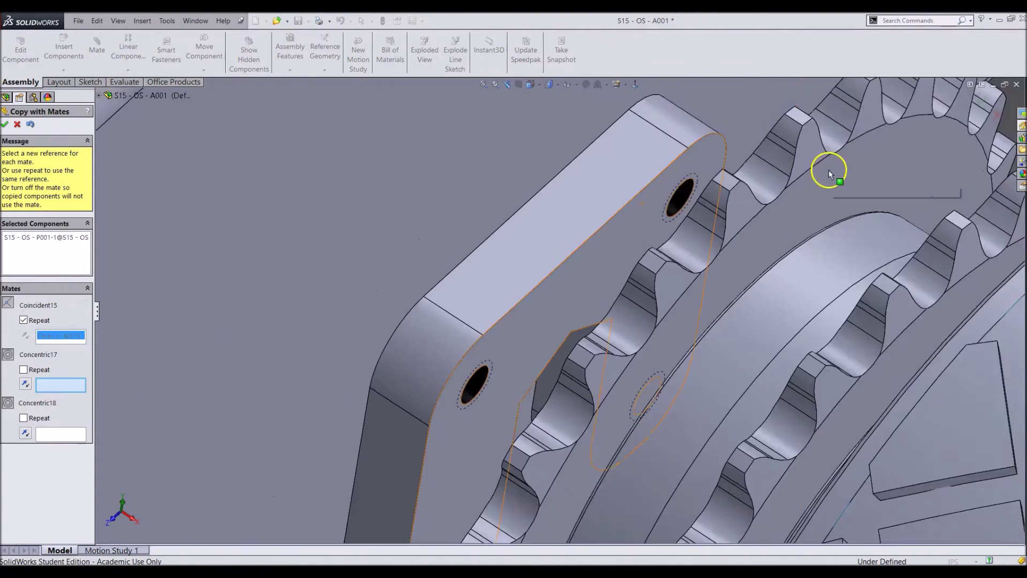
pyautogui.scroll(-6, 660, 159)
pyautogui.click(649, 272)
pyautogui.scroll(3, 662, 204)
pyautogui.scroll(-2, 662, 206)
pyautogui.click(639, 222)
pyautogui.rightClick(639, 222)
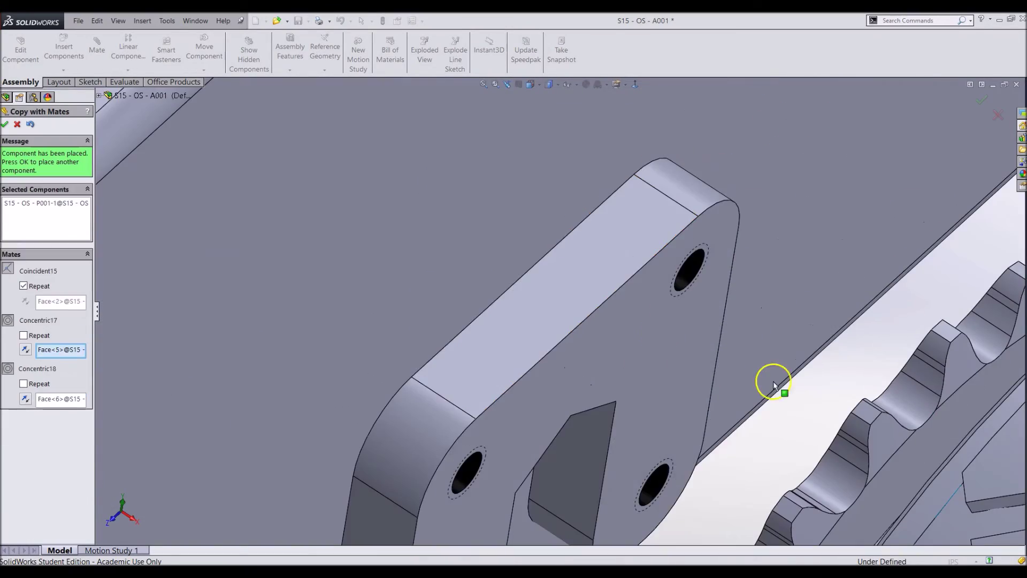
pyautogui.press('Escape')
# Copy the S002 plate with mates to the middle hole pattern inside the channel, repeating the coincident face mate.
pyautogui.scroll(12, 466, 385)
pyautogui.moveTo(466, 383); pyautogui.dragTo(530, 394, button='middle')
pyautogui.scroll(-8, 527, 396)
pyautogui.rightClick(438, 337)
pyautogui.click(483, 506)
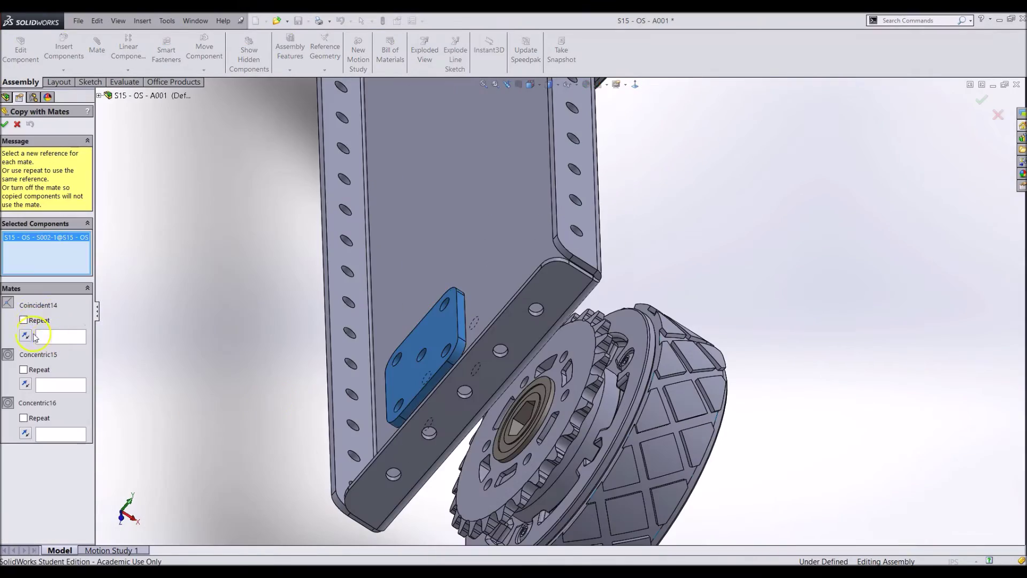
pyautogui.scroll(-4, 601, 184)
pyautogui.scroll(5, 576, 296)
pyautogui.click(676, 283)
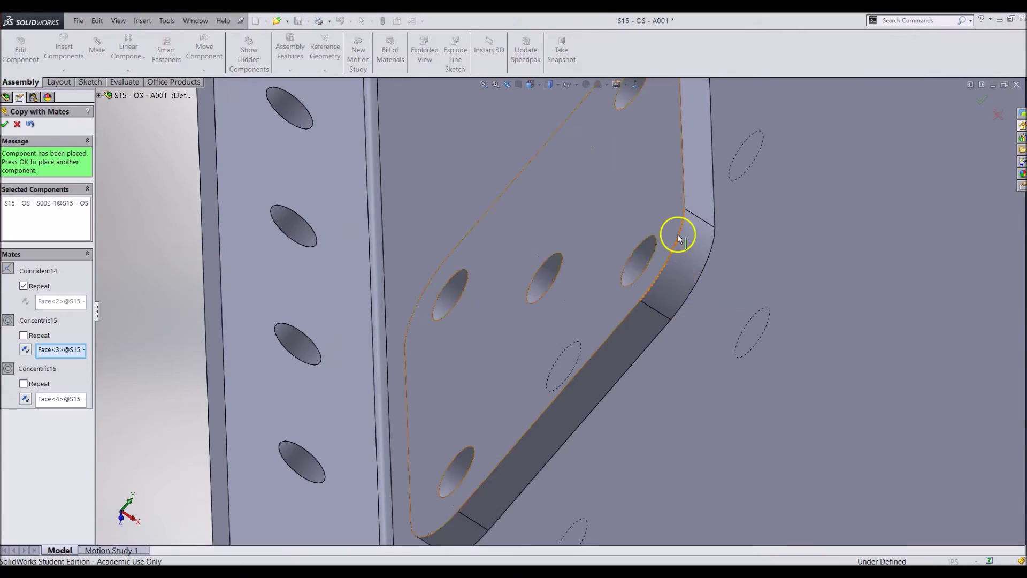
pyautogui.rightClick(678, 234)
pyautogui.scroll(7, 676, 230)
pyautogui.moveTo(599, 182); pyautogui.dragTo(523, 232, button='middle')
pyautogui.scroll(-7, 522, 231)
pyautogui.click(503, 223)
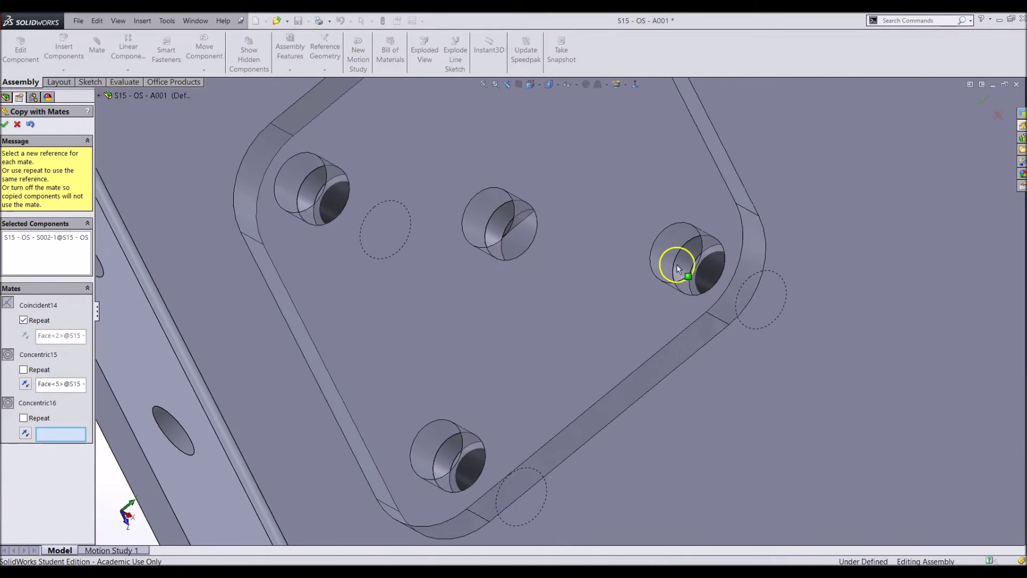
pyautogui.press('Escape')
pyautogui.click(682, 263)
pyautogui.scroll(8, 682, 264)
pyautogui.click(401, 340)
# Copy the middle S002 plate with mates to the far hole pattern inside the channel, repeating its coincident mate.
pyautogui.scroll(4, 401, 339)
pyautogui.click(623, 422)
pyautogui.rightClick(624, 423)
pyautogui.click(678, 513)
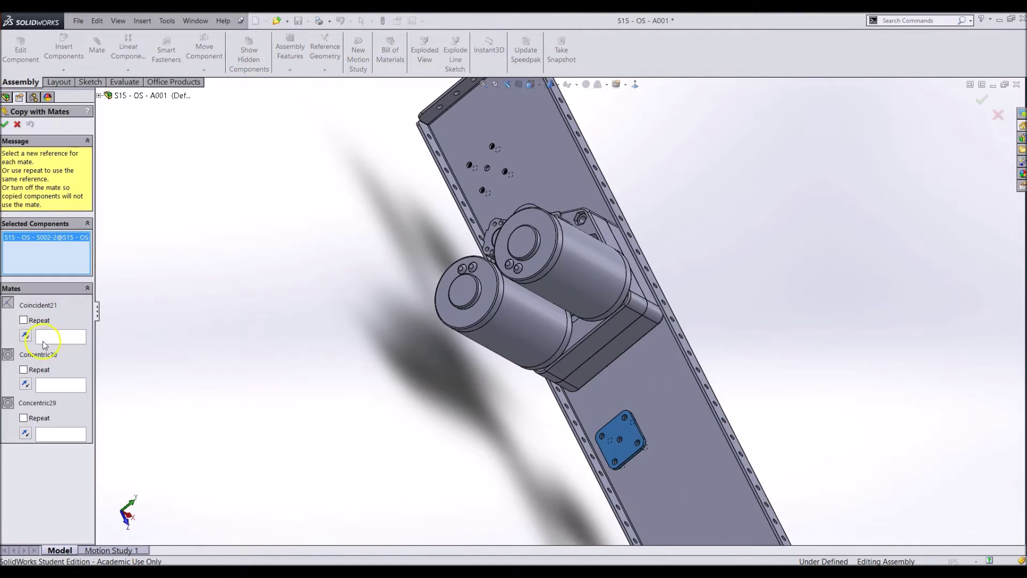
pyautogui.click(23, 319)
pyautogui.scroll(-10, 497, 164)
pyautogui.click(506, 200)
pyautogui.click(698, 237)
pyautogui.press('Escape')
pyautogui.scroll(1, 573, 276)
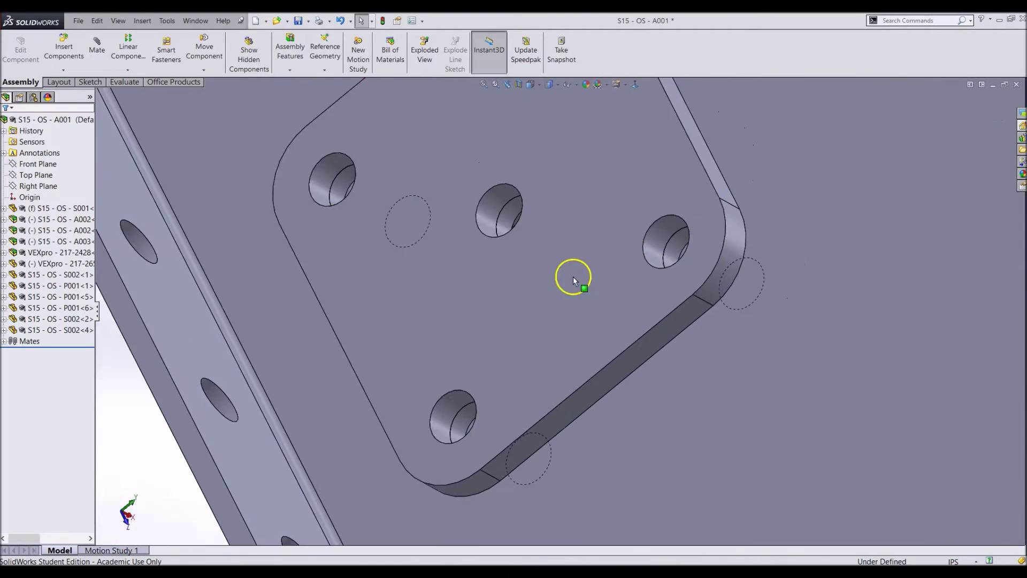
# Add a 0.50 in distance mate between the middle P001 plate's face and the wheel's inner hub face.
pyautogui.hotkey('ctrl', '7')
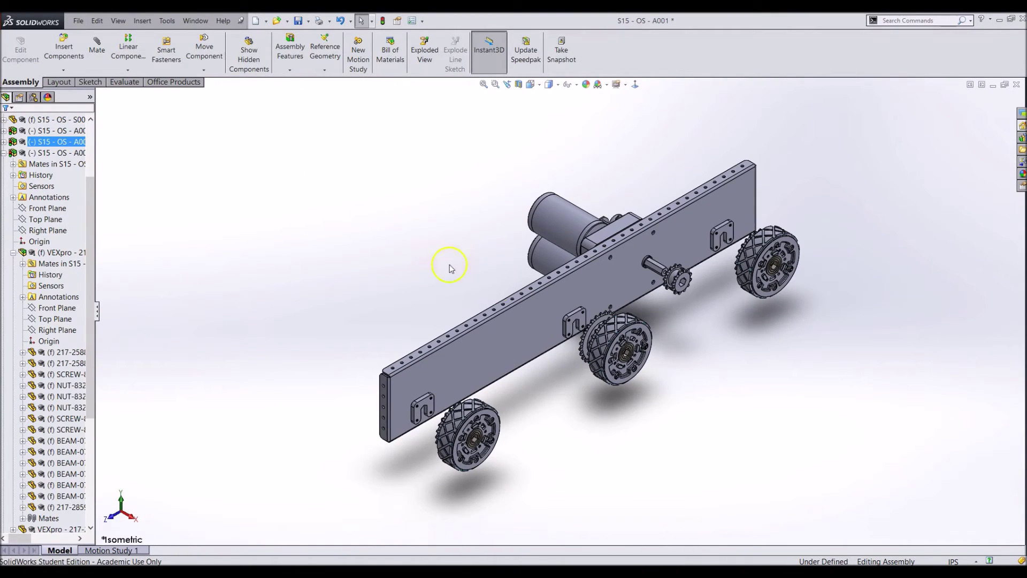
pyautogui.press('m')
pyautogui.scroll(-7, 633, 344)
pyautogui.moveTo(492, 261); pyautogui.dragTo(541, 355, button='middle')
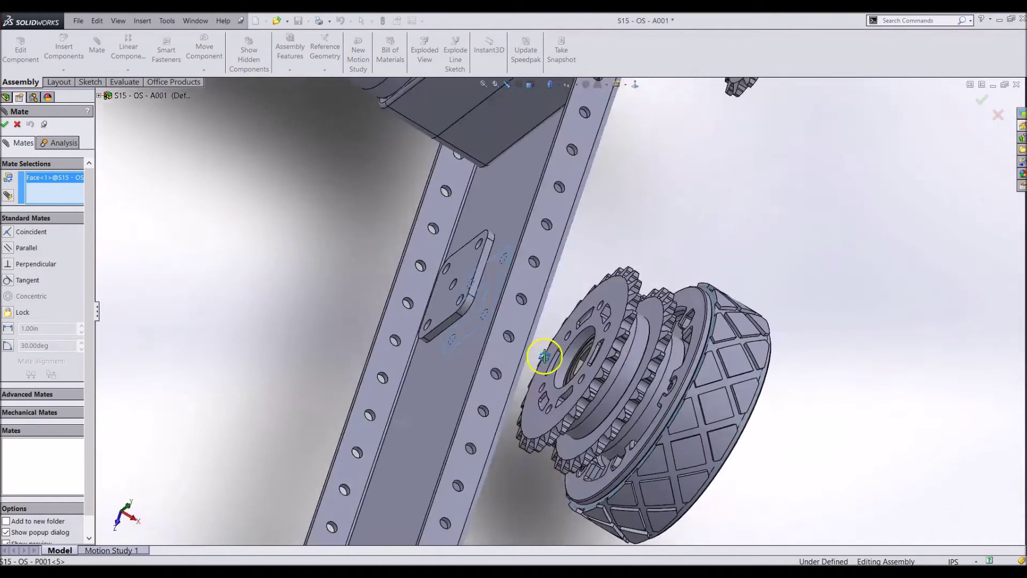
pyautogui.scroll(8, 582, 362)
pyautogui.click(603, 213)
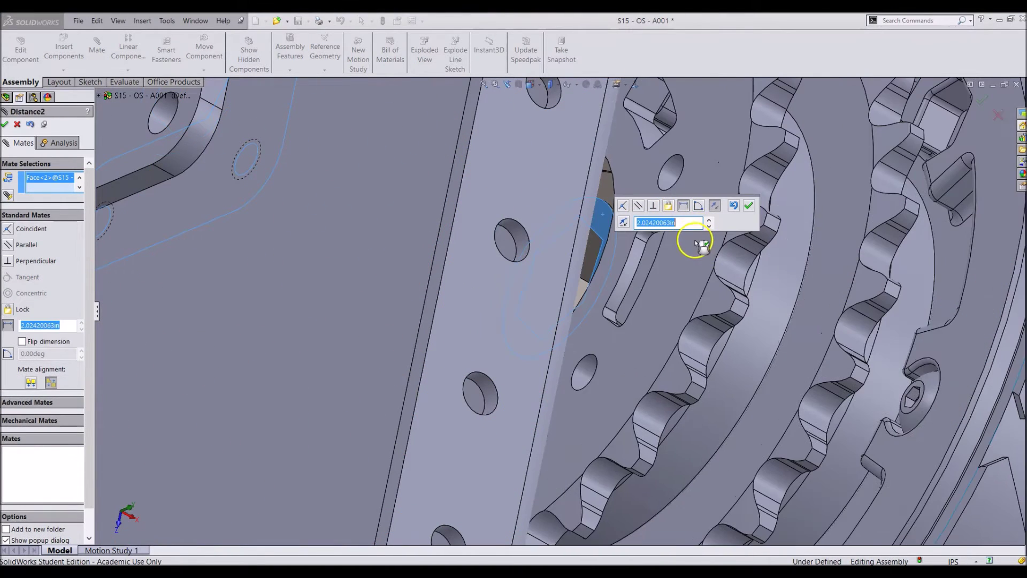
pyautogui.write('5')
pyautogui.press('Return')
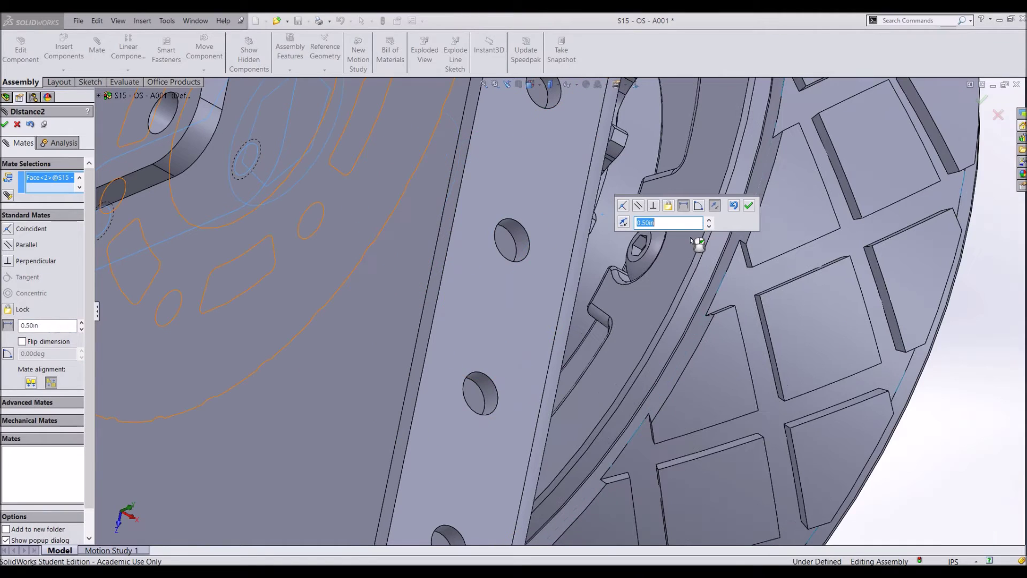
pyautogui.click(748, 205)
pyautogui.scroll(8, 725, 252)
pyautogui.hotkey('ctrl', '7')
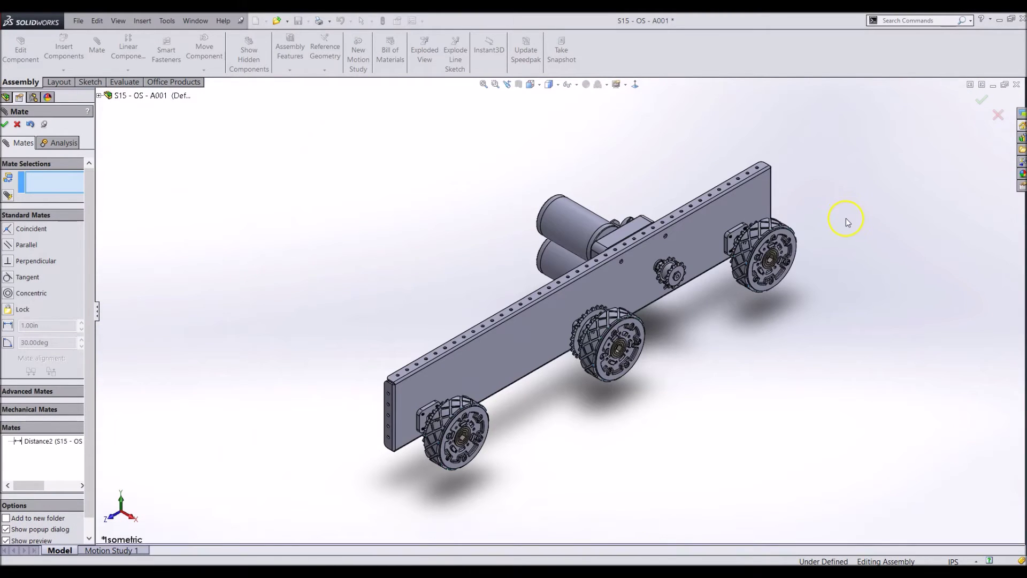
pyautogui.press('Escape')
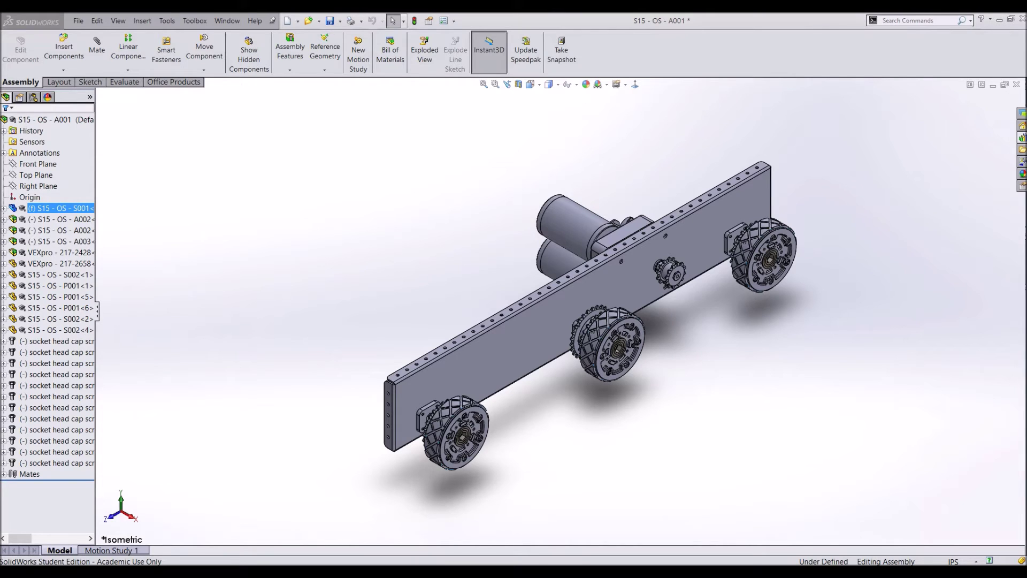
# Place a loose copy of the P001 plate on the outer side of the front wheel.
pyautogui.click(518, 435)
pyautogui.scroll(-5, 472, 450)
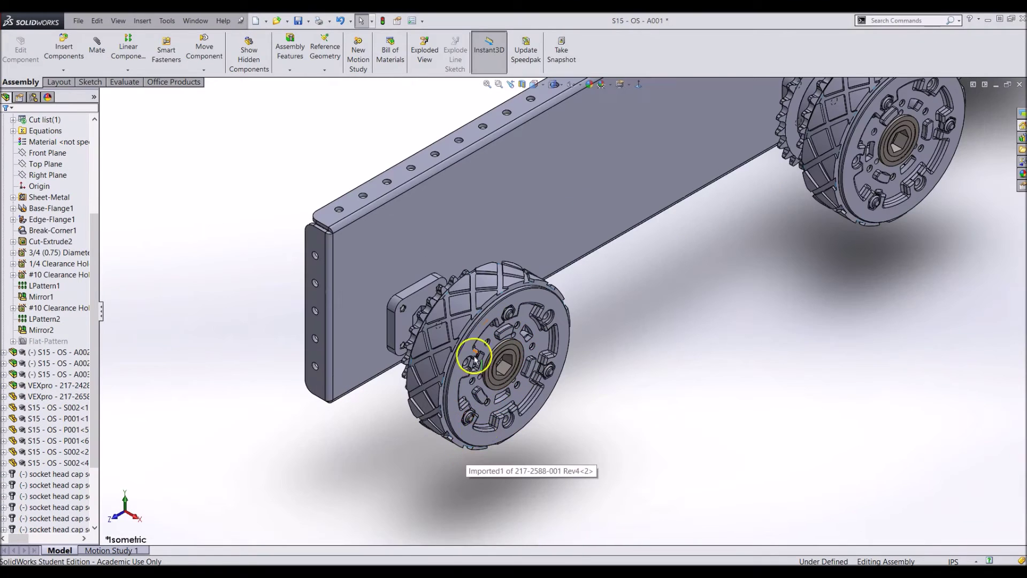
pyautogui.moveTo(527, 366); pyautogui.dragTo(581, 400)
pyautogui.click(659, 331)
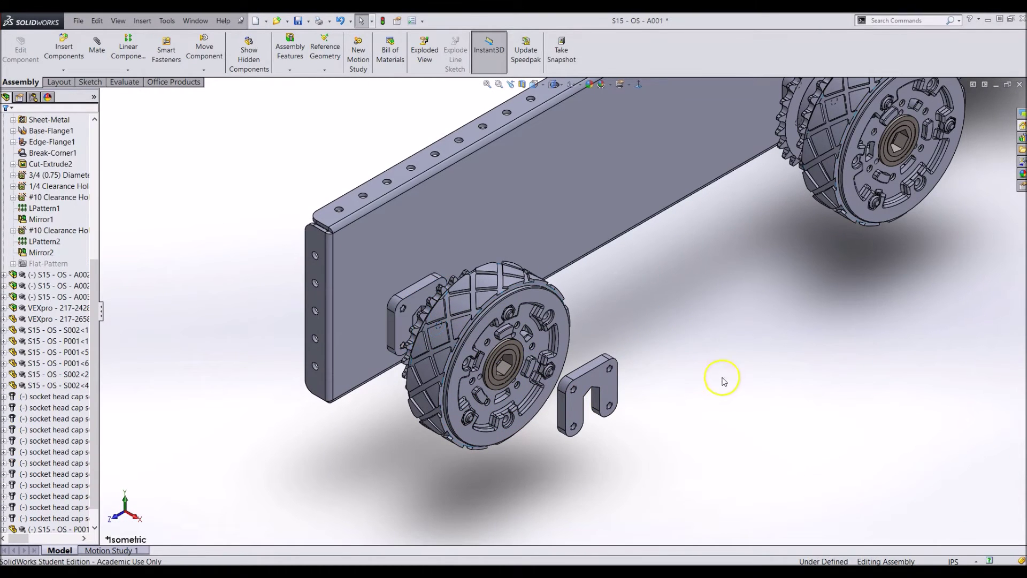
# Mate the outer plate copy's slot side face coincident with the matching slot face of the front P001 plate on the channel.
pyautogui.press('m')
pyautogui.scroll(-6, 592, 369)
pyautogui.click(593, 323)
pyautogui.scroll(4, 588, 321)
pyautogui.scroll(3, 423, 265)
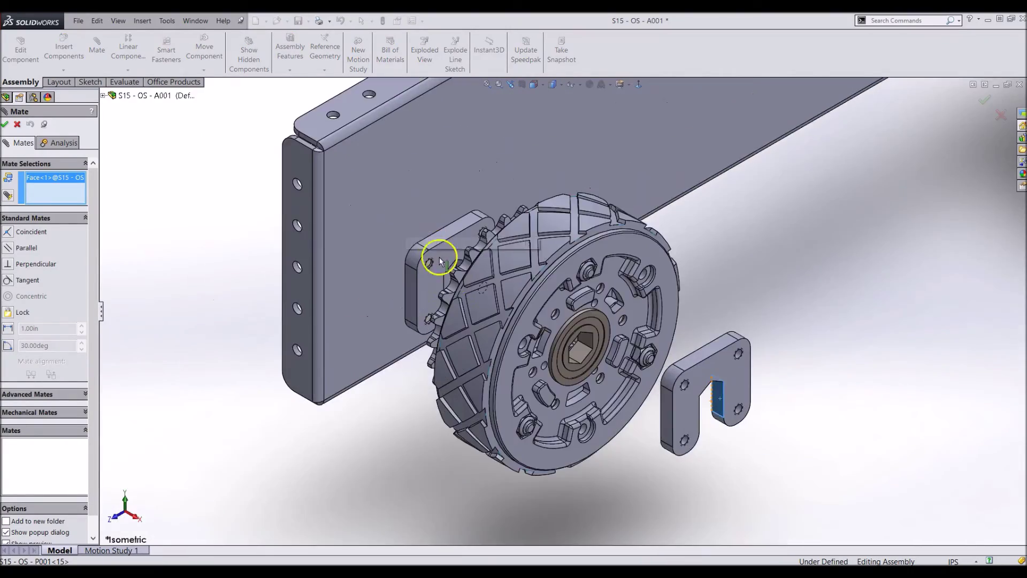
pyautogui.scroll(-5, 466, 276)
pyautogui.click(485, 267)
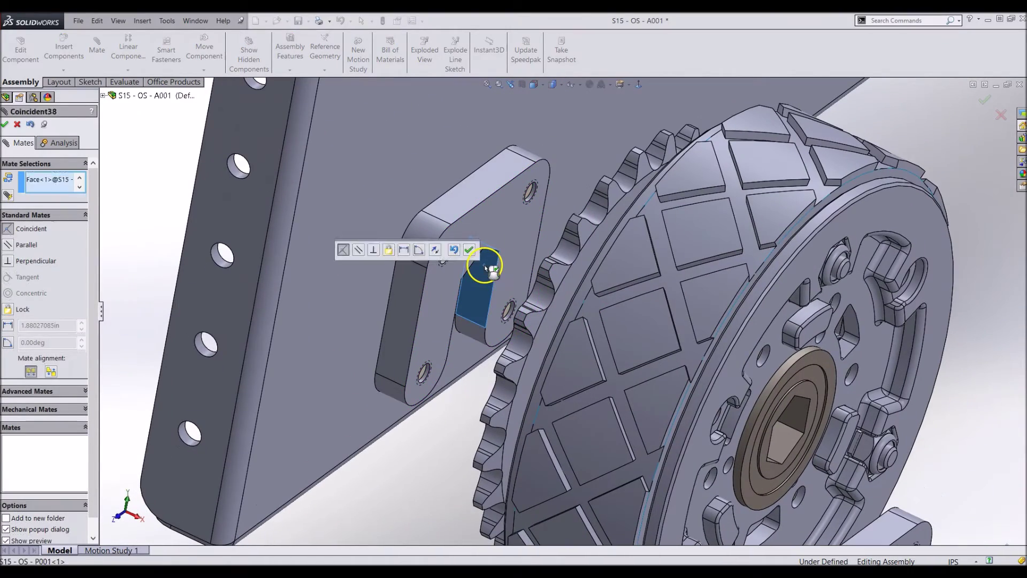
pyautogui.click(470, 248)
# Mate the top edge faces of the two front P001 plates coincident so the outer copy aligns in height.
pyautogui.click(485, 196)
pyautogui.scroll(4, 713, 370)
pyautogui.scroll(-4, 681, 395)
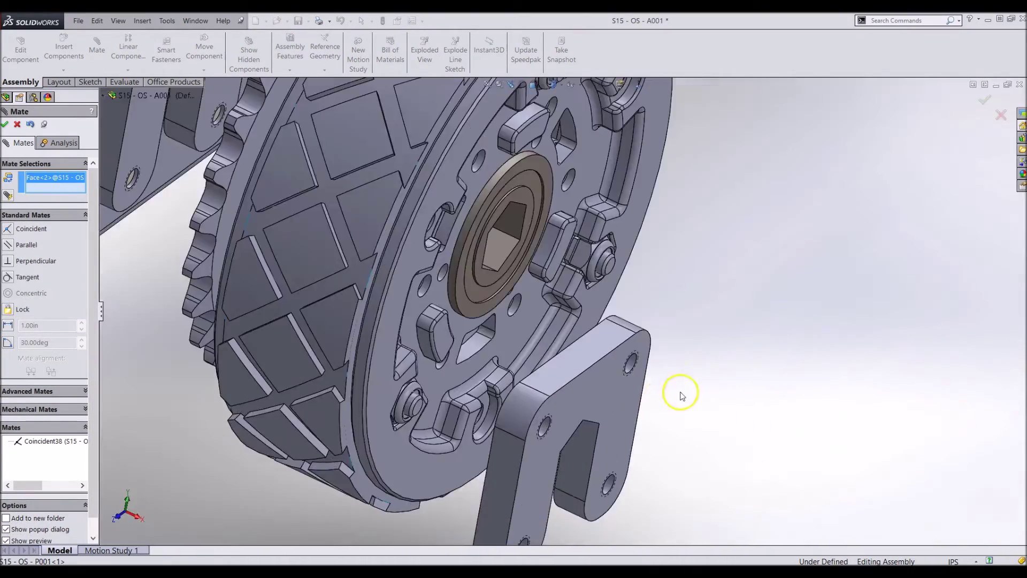
pyautogui.click(614, 347)
pyautogui.scroll(2, 728, 351)
pyautogui.rightClick(742, 355)
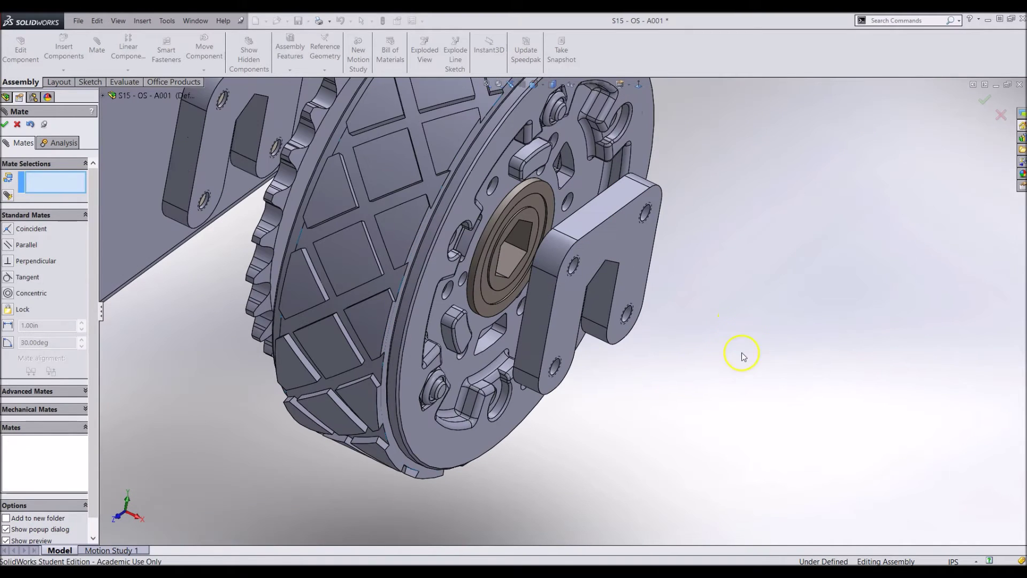
# Viewing from above, slide the outer P001 plate closer to the front wheel's outer side.
pyautogui.moveTo(743, 355); pyautogui.dragTo(736, 231, button='right')
pyautogui.scroll(-5, 654, 466)
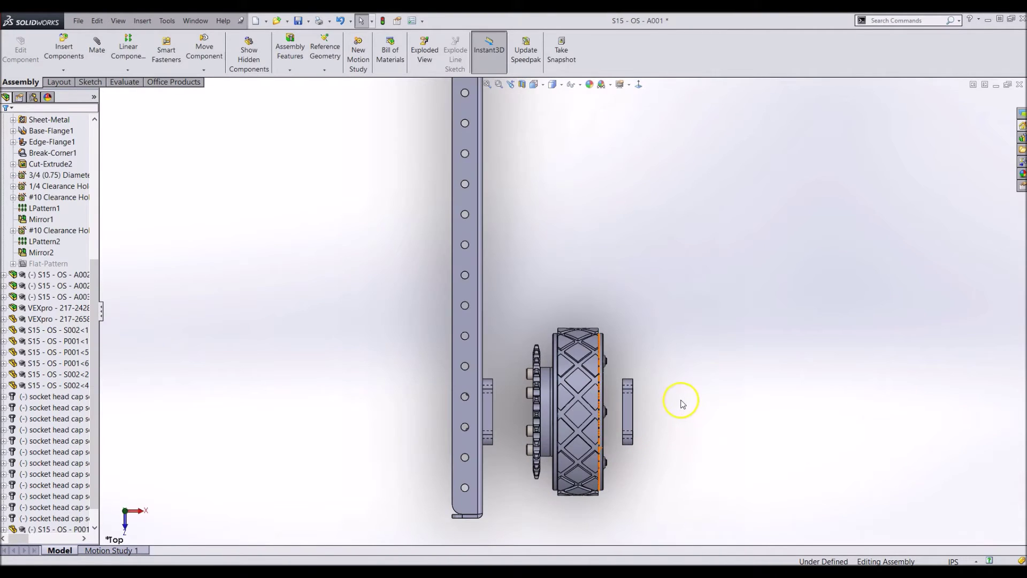
pyautogui.click(618, 412)
pyautogui.click(664, 416)
# Measure the distance between the channel's outer face and the outer P001 plate's face.
pyautogui.press('m')
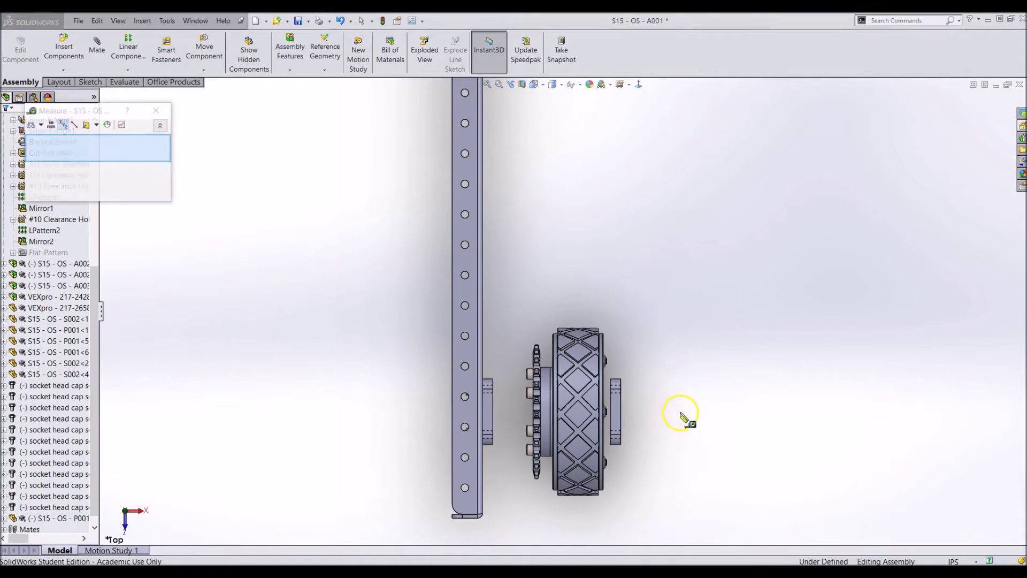
pyautogui.moveTo(681, 415); pyautogui.dragTo(649, 315, button='middle')
pyautogui.scroll(-4, 615, 392)
pyautogui.click(607, 369)
pyautogui.click(272, 287)
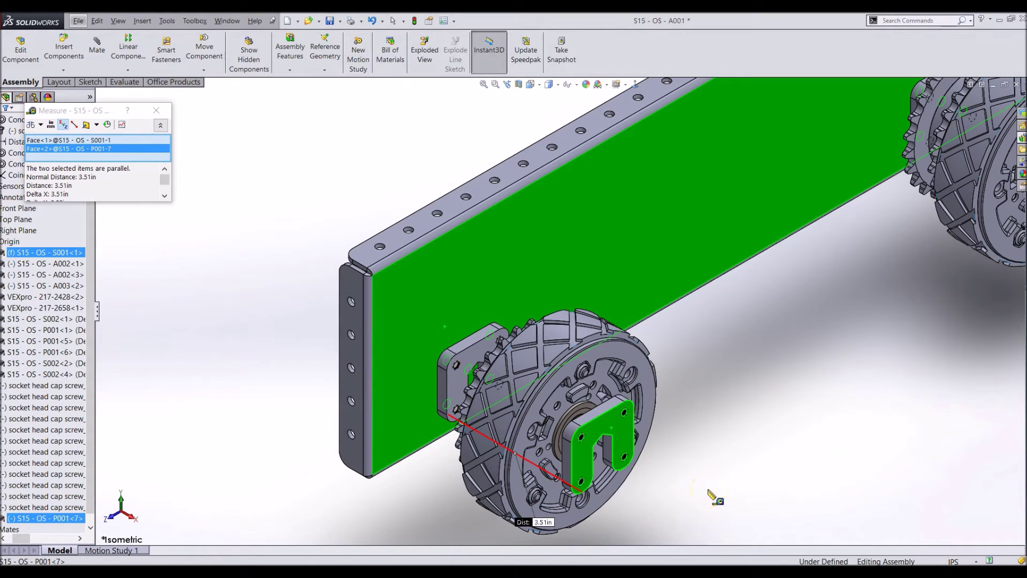
pyautogui.click(155, 424)
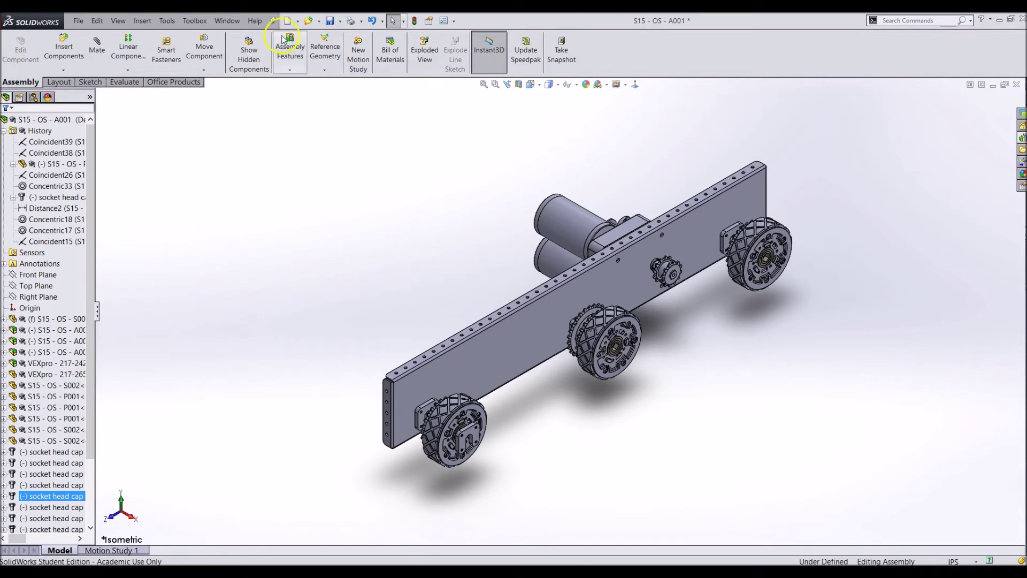
# Create a new part and sketch a hexagon centred on the origin of the Right Plane for an extruded boss.
pyautogui.click(291, 20)
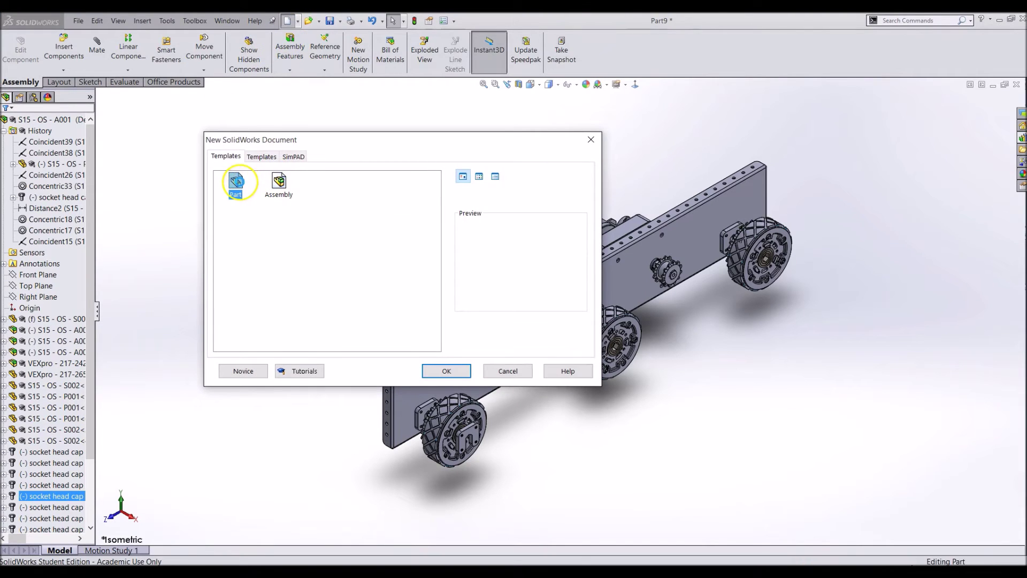
pyautogui.doubleClick(236, 182)
pyautogui.click(19, 49)
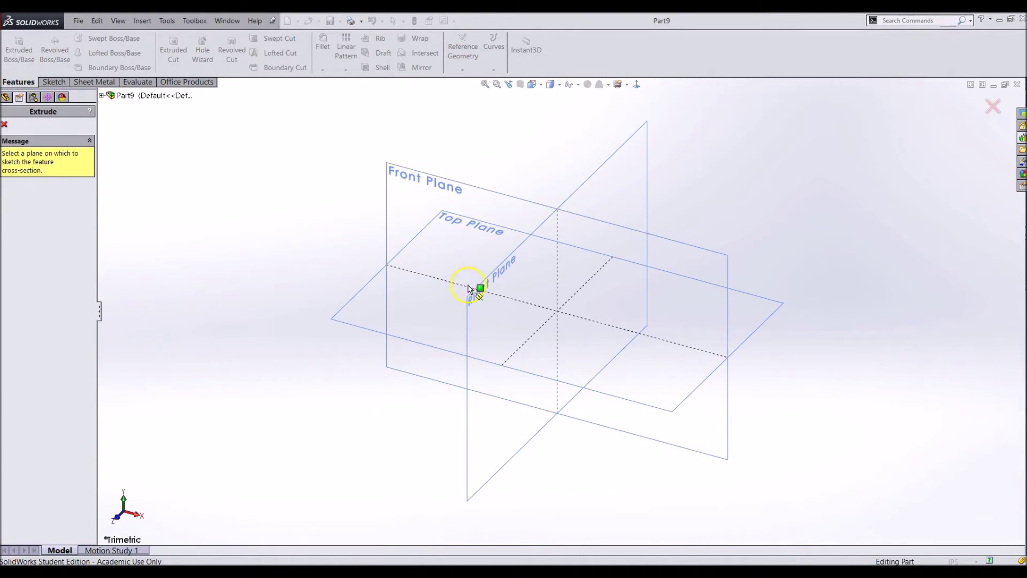
pyautogui.click(468, 288)
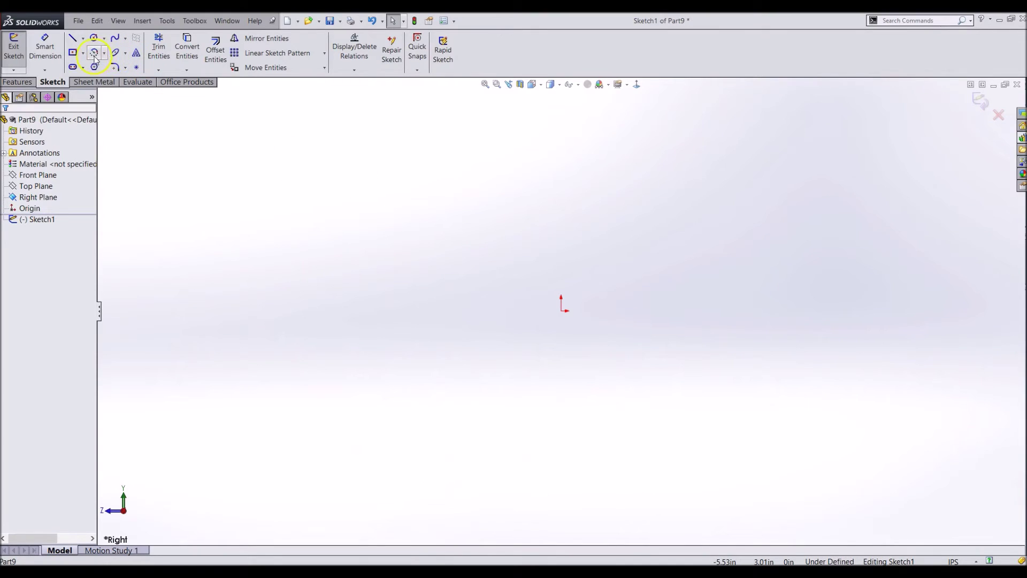
pyautogui.click(94, 66)
pyautogui.moveTo(561, 311); pyautogui.dragTo(652, 398)
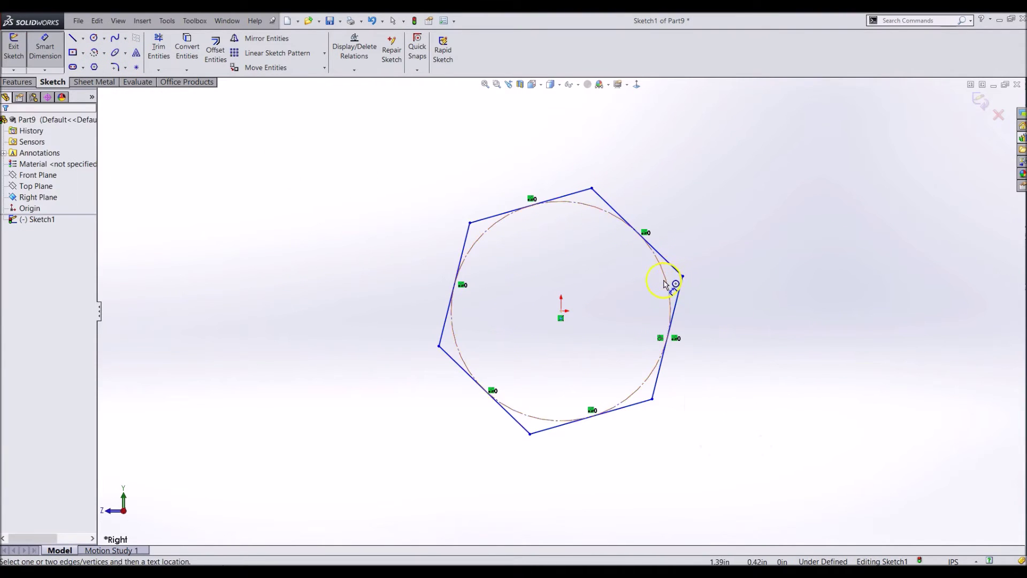
# Dimension the hexagon's inscribed circle to 0.50 in diameter and make one side of the hexagon vertical.
pyautogui.click(668, 284)
pyautogui.click(750, 316)
pyautogui.write('.5')
pyautogui.press('Return')
pyautogui.press('Escape')
pyautogui.click(668, 263)
pyautogui.click(720, 235)
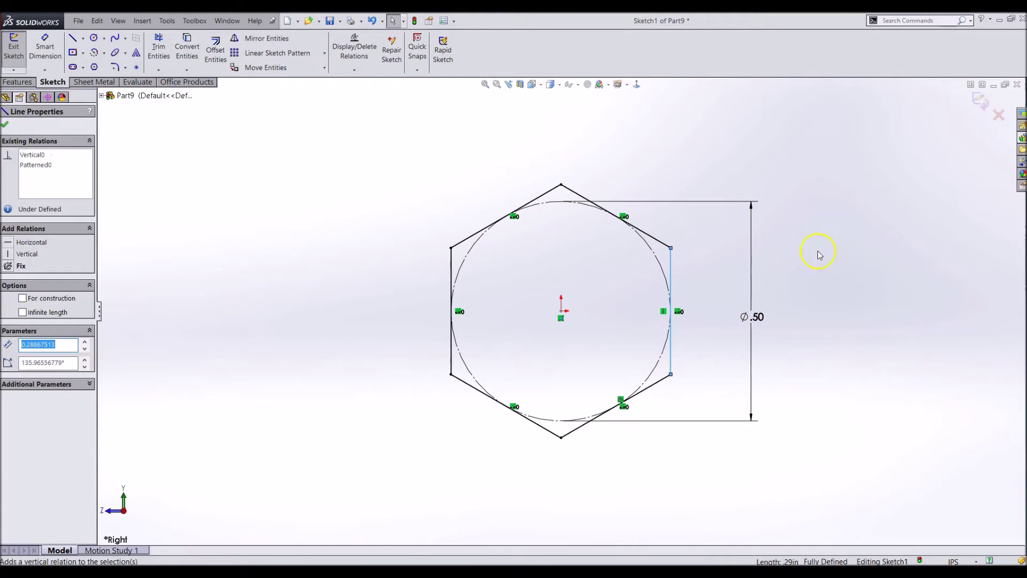
pyautogui.click(818, 255)
# Extrude the hexagon profile with a blind depth of 3.5 in to form the axle.
pyautogui.click(17, 82)
pyautogui.click(13, 49)
pyautogui.write('3.5')
pyautogui.press('Return')
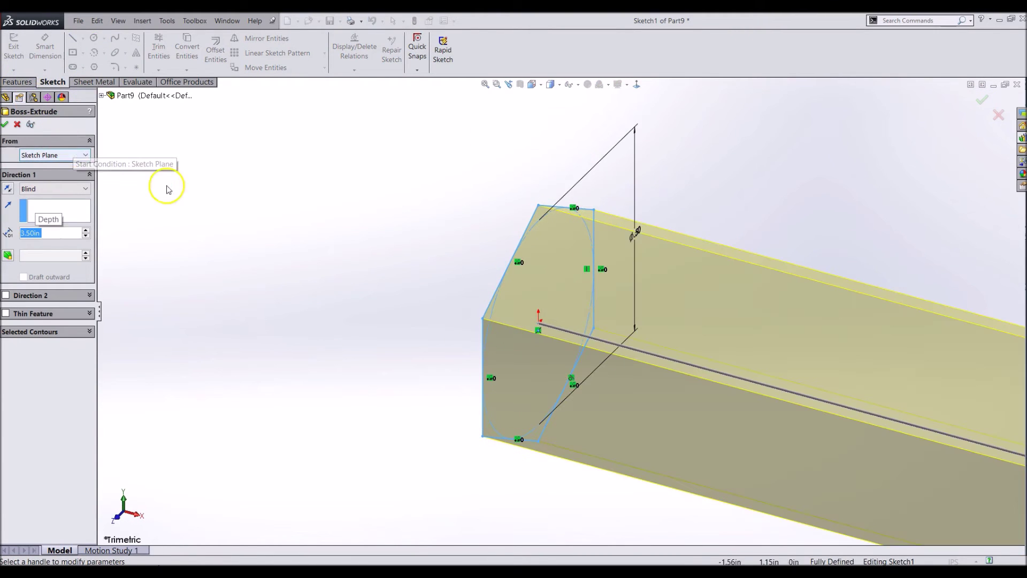
pyautogui.press('Return')
pyautogui.click(297, 238)
pyautogui.hotkey('ctrl', '7')
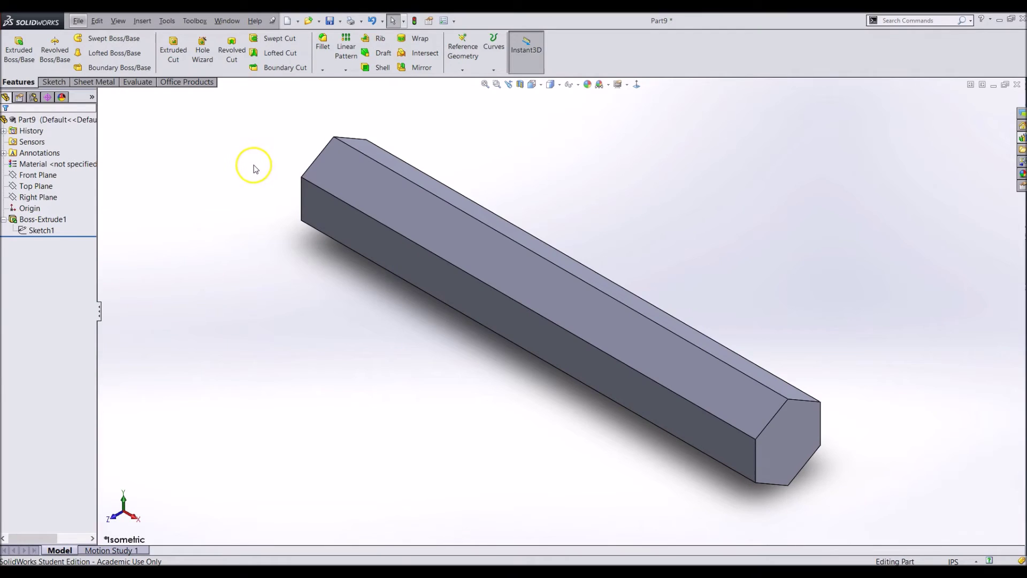
# Add a #10 screw clearance hole with Hole Wizard, through all, centred on the hex axle's end face.
pyautogui.click(207, 56)
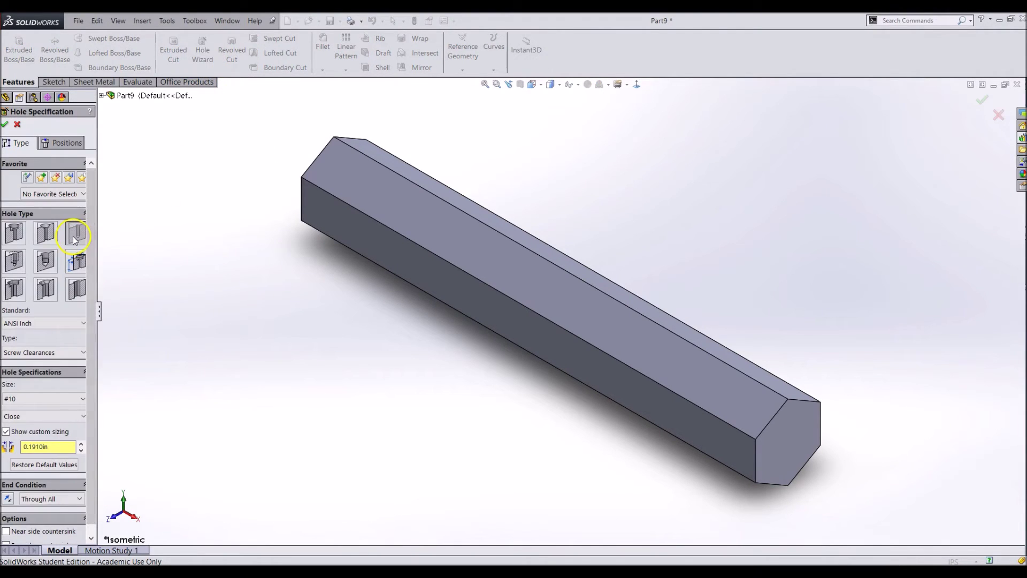
pyautogui.click(33, 403)
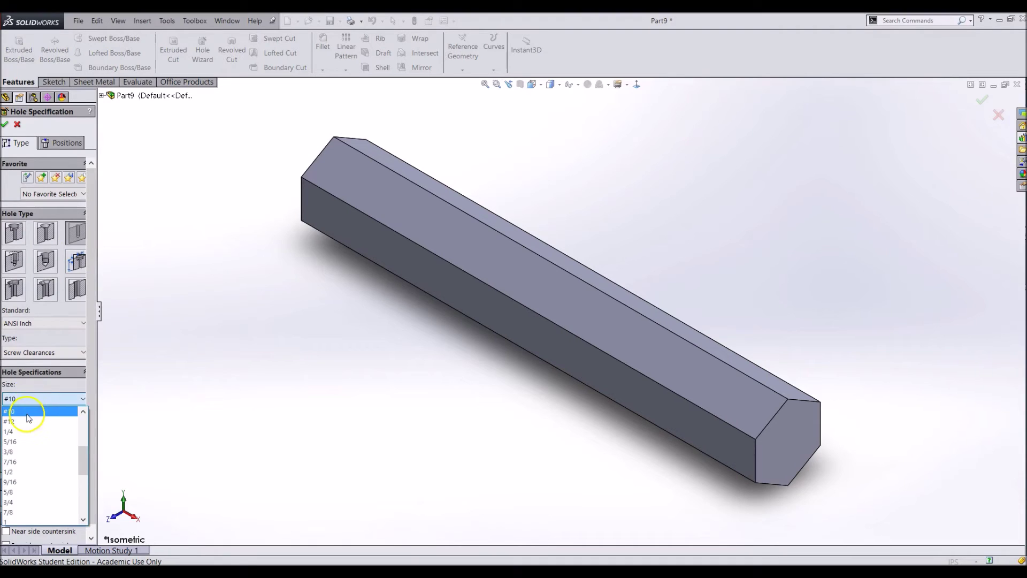
pyautogui.click(28, 412)
pyautogui.click(64, 140)
pyautogui.click(786, 422)
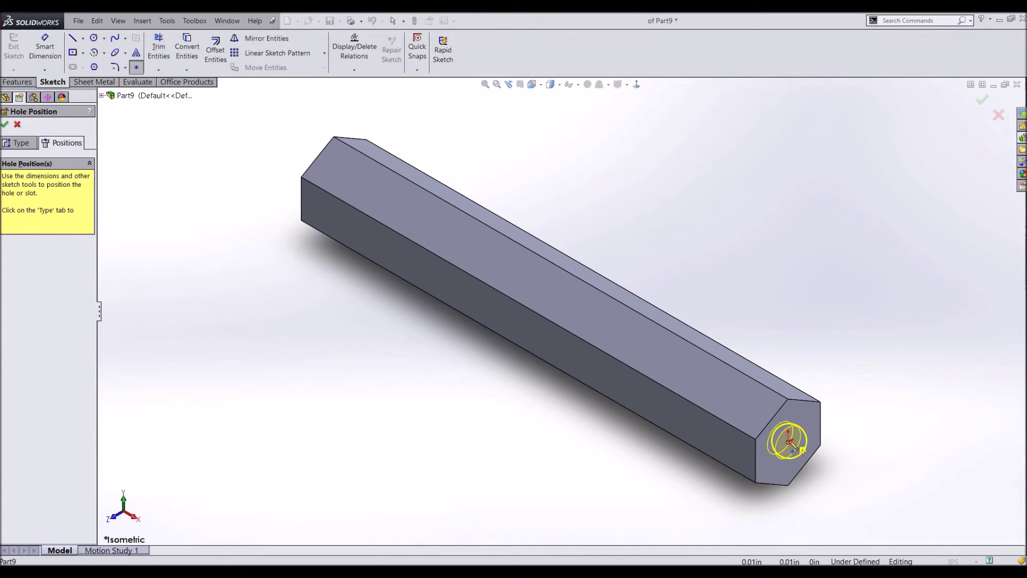
pyautogui.click(637, 84)
pyautogui.click(5, 124)
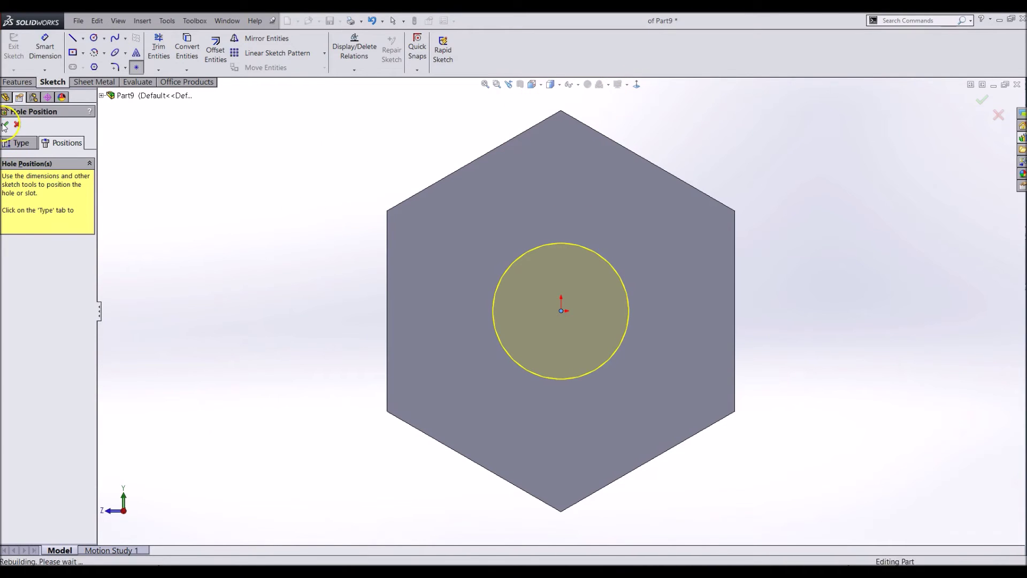
pyautogui.moveTo(203, 278); pyautogui.dragTo(279, 204, button='middle')
pyautogui.hotkey('ctrl', '7')
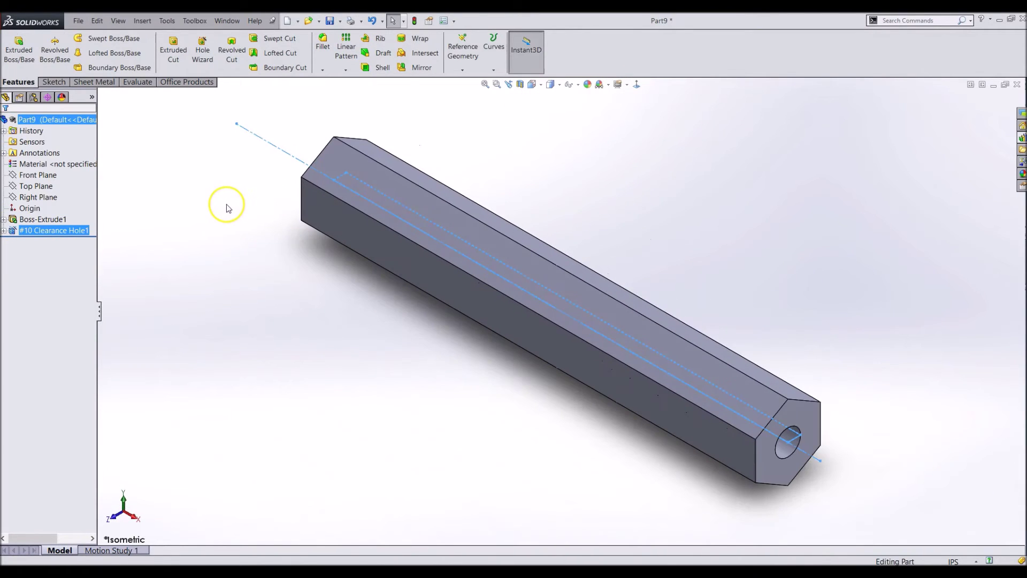
pyautogui.click(226, 203)
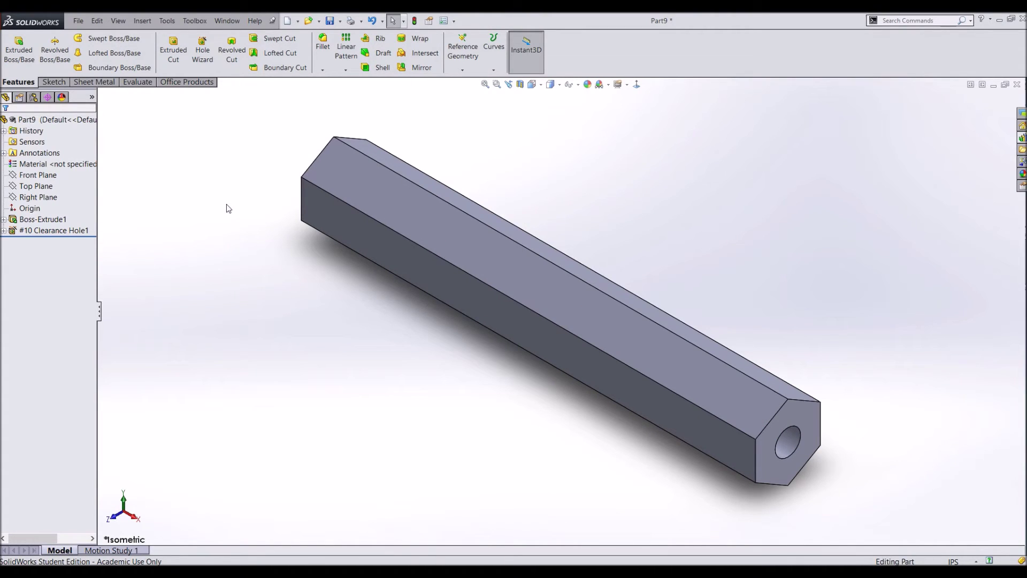
# Save the axle part as S15 - OS - P002 and insert it into the A001 assembly near the front wheel.
pyautogui.hotkey('ctrl', 's')
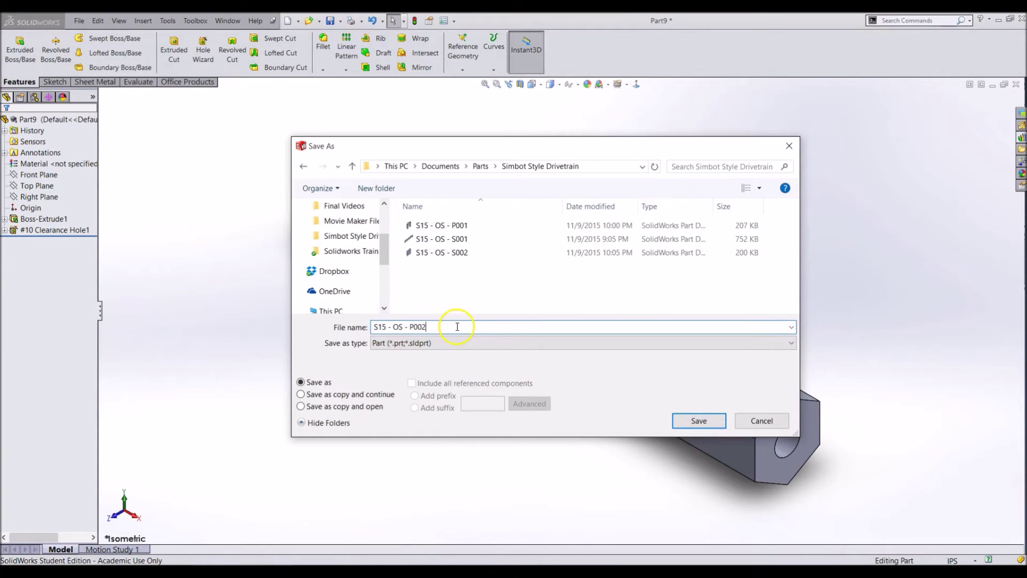
pyautogui.click(699, 421)
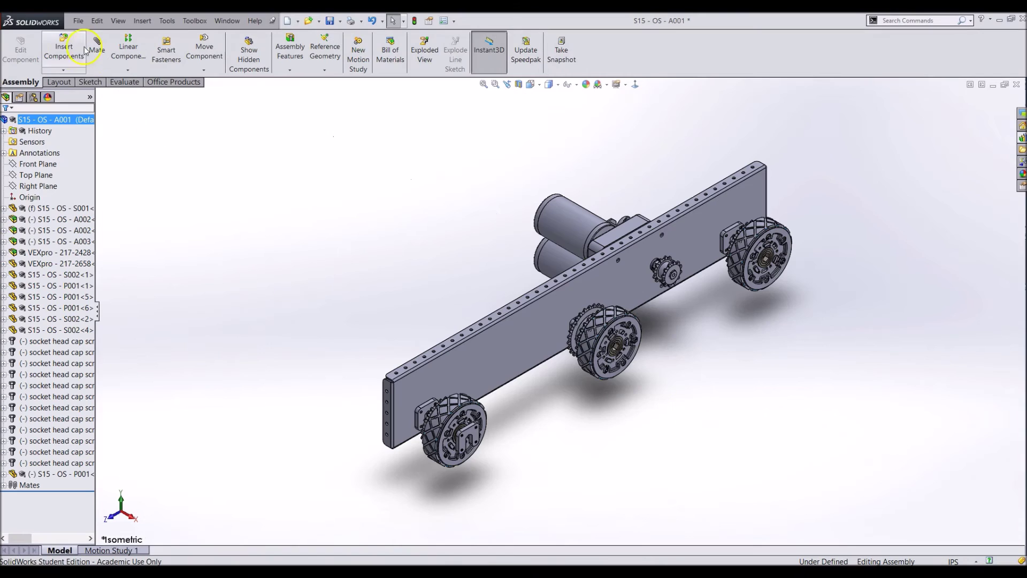
pyautogui.click(83, 51)
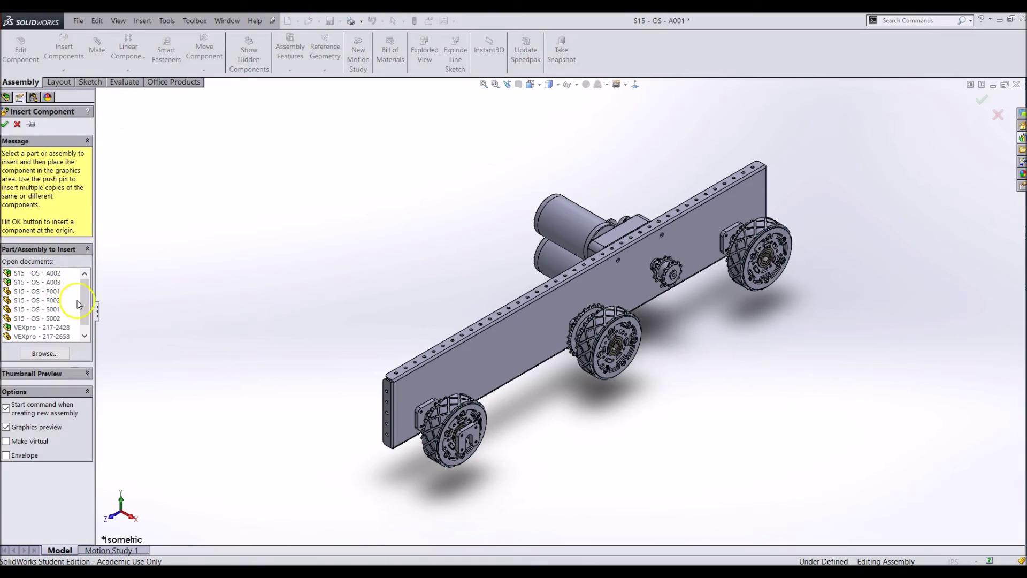
pyautogui.click(559, 467)
# Mate the hex axle's end face coincident with the channel's outer face.
pyautogui.press('m')
pyautogui.scroll(-4, 592, 472)
pyautogui.moveTo(498, 412); pyautogui.dragTo(578, 360, button='middle')
pyautogui.scroll(-4, 478, 386)
pyautogui.click(476, 386)
pyautogui.scroll(5, 477, 387)
pyautogui.moveTo(497, 310); pyautogui.dragTo(439, 326, button='middle')
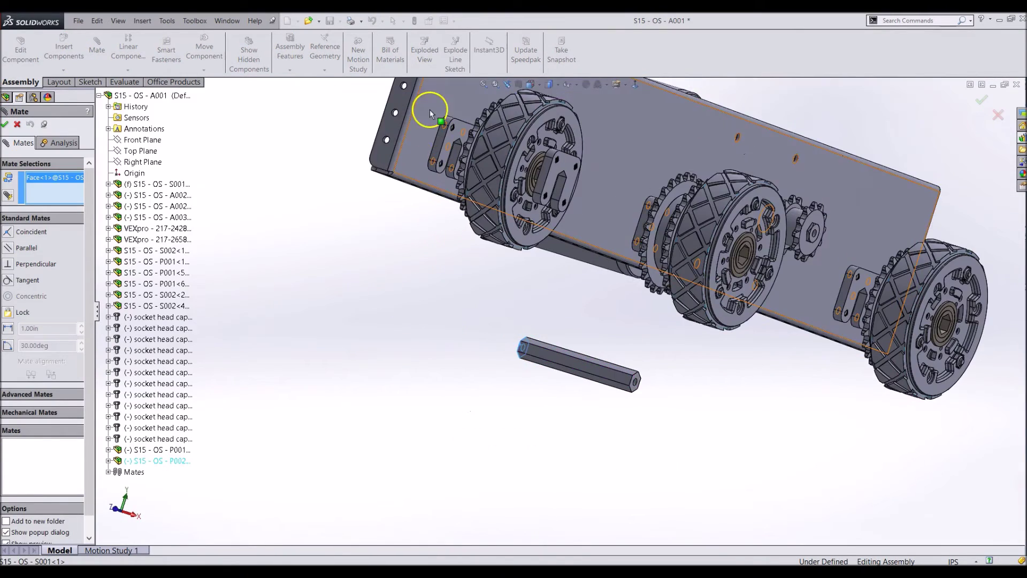
pyautogui.click(429, 109)
pyautogui.click(371, 277)
# Mate a flat of the hex axle coincident with the slot side face of the front P001 plate.
pyautogui.click(567, 357)
pyautogui.scroll(-4, 532, 235)
pyautogui.moveTo(532, 235); pyautogui.dragTo(485, 207, button='middle')
pyautogui.click(528, 261)
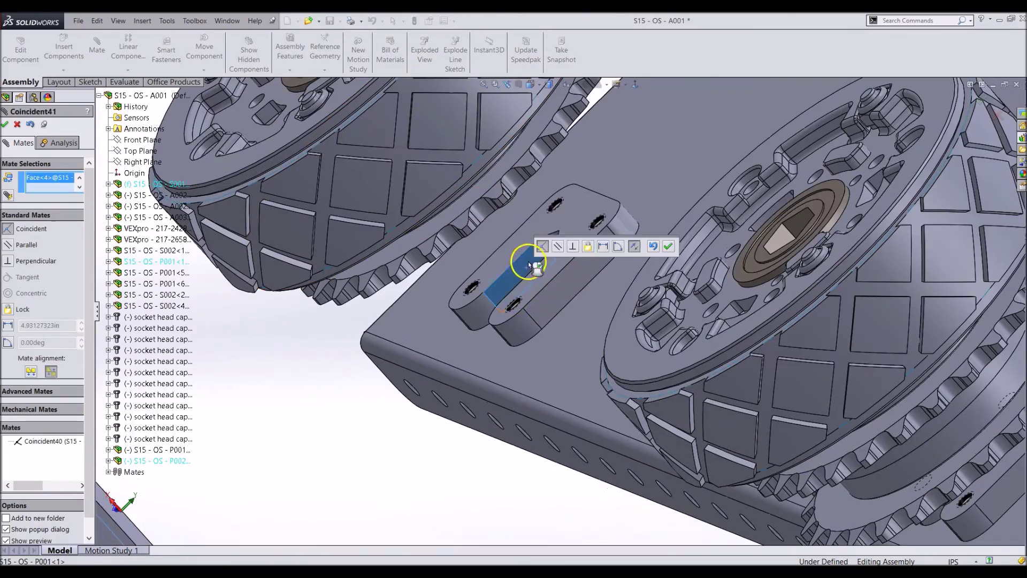
pyautogui.press('Return')
# Mate the hex axle's second flat coincident with the front P001 plate's adjoining slot face, and the outer P001 plate with the axle.
pyautogui.scroll(-3, 557, 251)
pyautogui.click(560, 250)
pyautogui.scroll(5, 559, 252)
pyautogui.moveTo(557, 321); pyautogui.dragTo(583, 460, button='middle')
pyautogui.scroll(5, 604, 471)
pyautogui.scroll(-10, 594, 428)
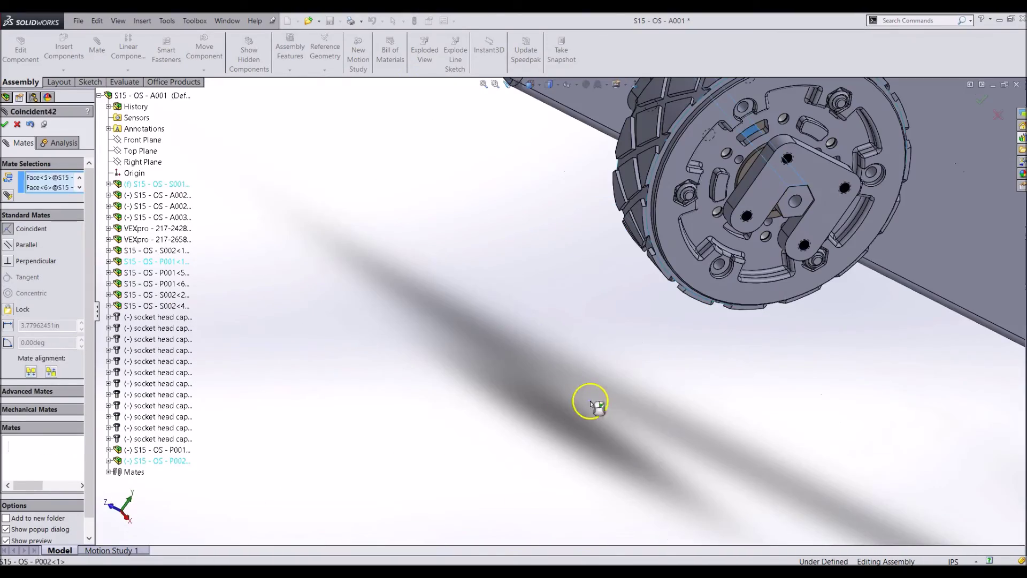
pyautogui.press('Escape')
pyautogui.scroll(5, 571, 337)
pyautogui.scroll(-10, 642, 278)
pyautogui.click(669, 239)
pyautogui.press('m')
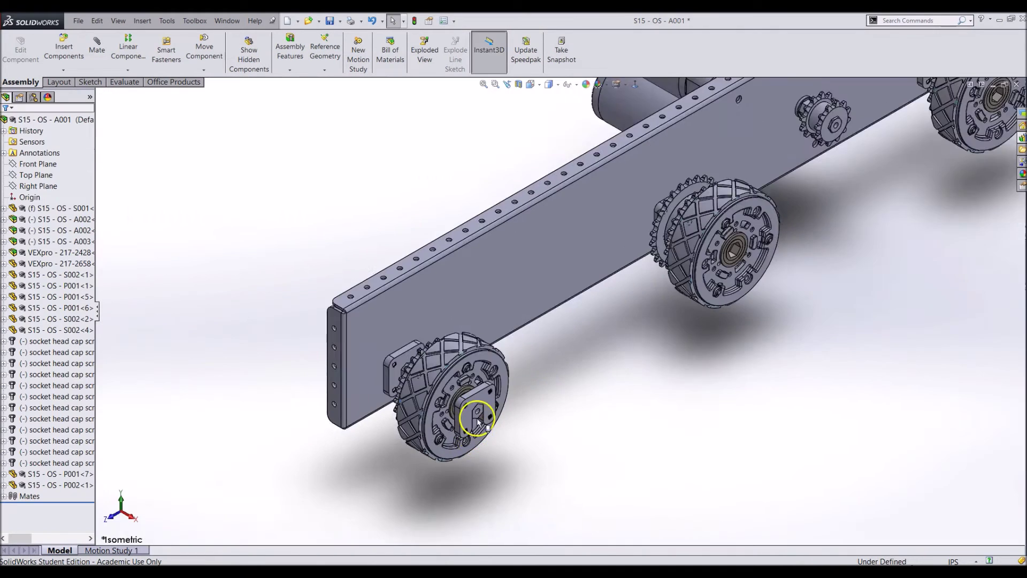
# Copy the hex axle with its mates to the middle wheel's P001 slot faces, repeating the Coincident40 reference and excluding Coincident43.
pyautogui.scroll(-6, 487, 419)
pyautogui.rightClick(505, 349)
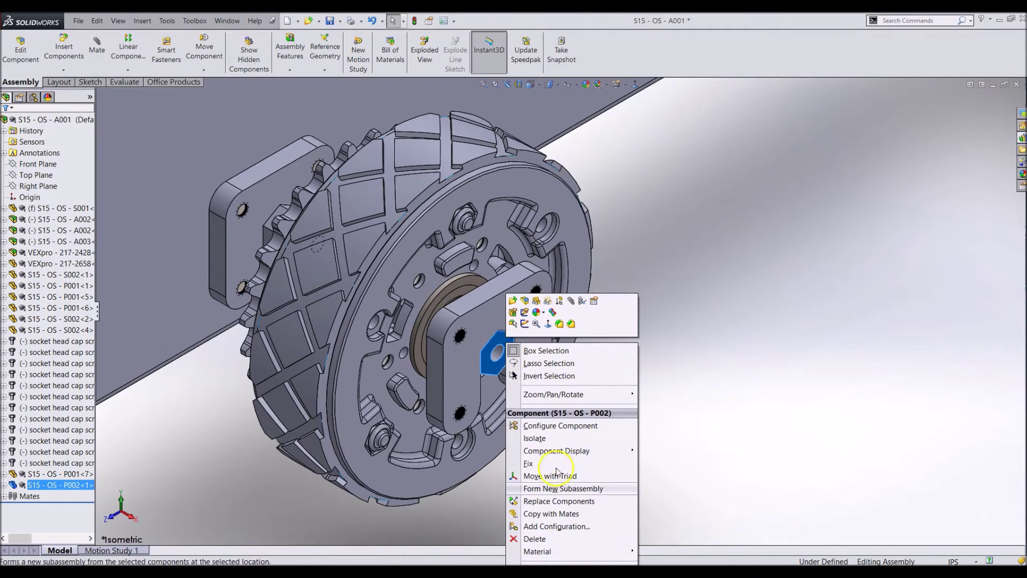
pyautogui.click(535, 513)
pyautogui.click(24, 319)
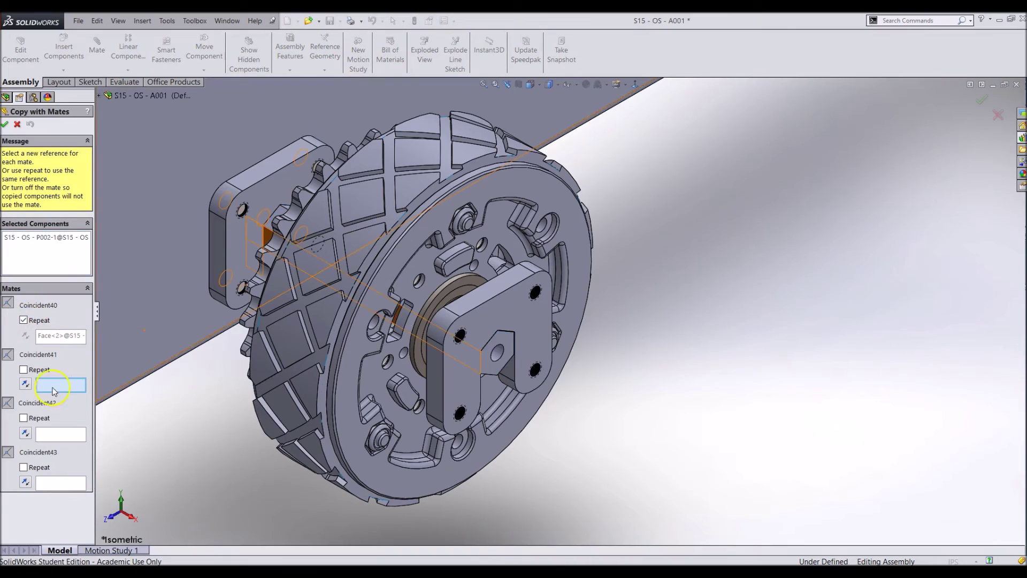
pyautogui.scroll(10, 717, 236)
pyautogui.moveTo(717, 236); pyautogui.dragTo(737, 207, button='middle')
pyautogui.scroll(-10, 568, 268)
pyautogui.click(569, 268)
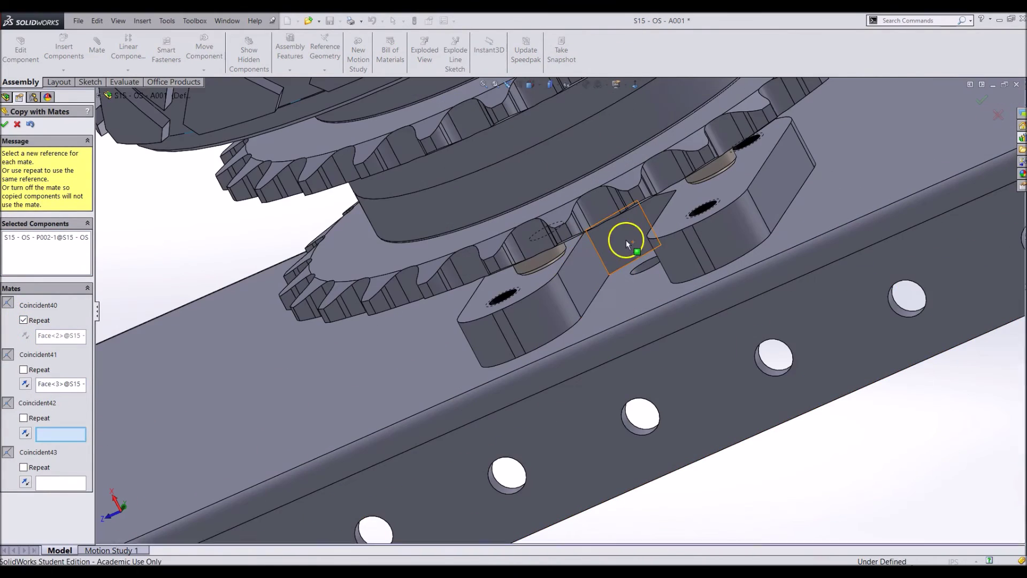
pyautogui.click(625, 240)
pyautogui.click(8, 454)
pyautogui.rightClick(425, 262)
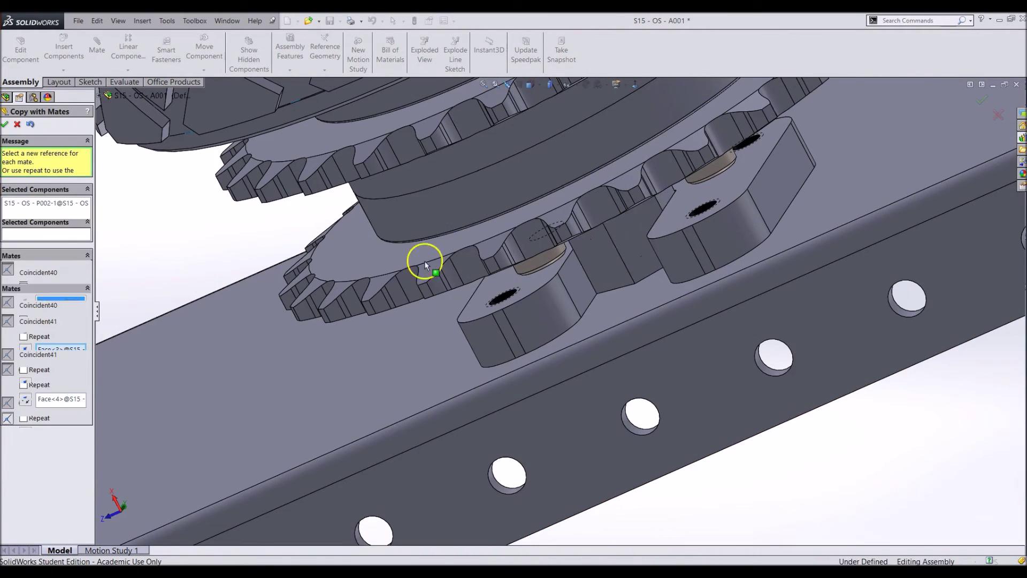
# Place another mated copy of the hex axle on the slot faces of the rear wheel's P001 plate.
pyautogui.scroll(10, 594, 289)
pyautogui.scroll(-7, 748, 178)
pyautogui.scroll(-2, 748, 174)
pyautogui.click(704, 168)
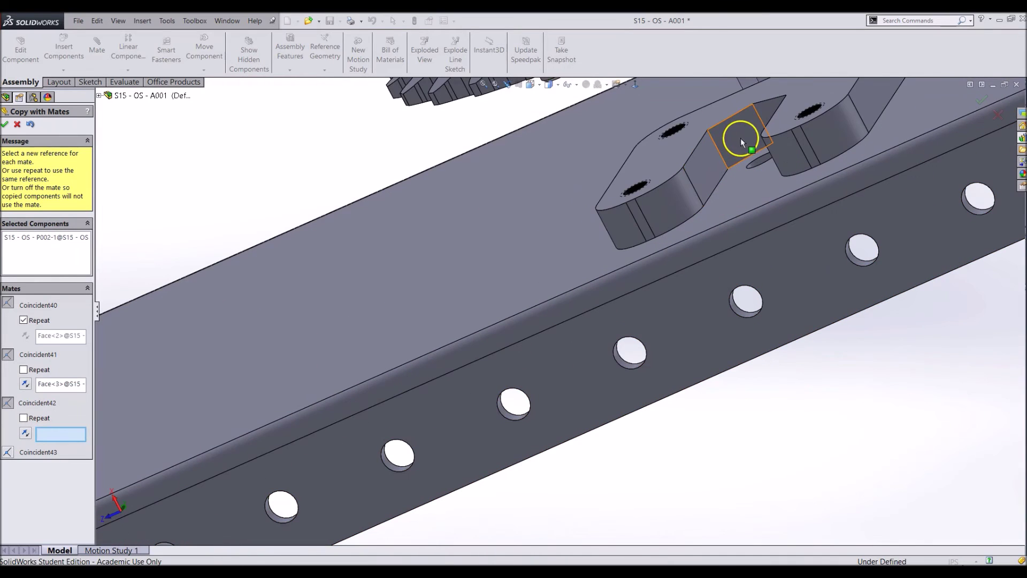
pyautogui.click(741, 139)
pyautogui.rightClick(783, 429)
pyautogui.hotkey('ctrl', '7')
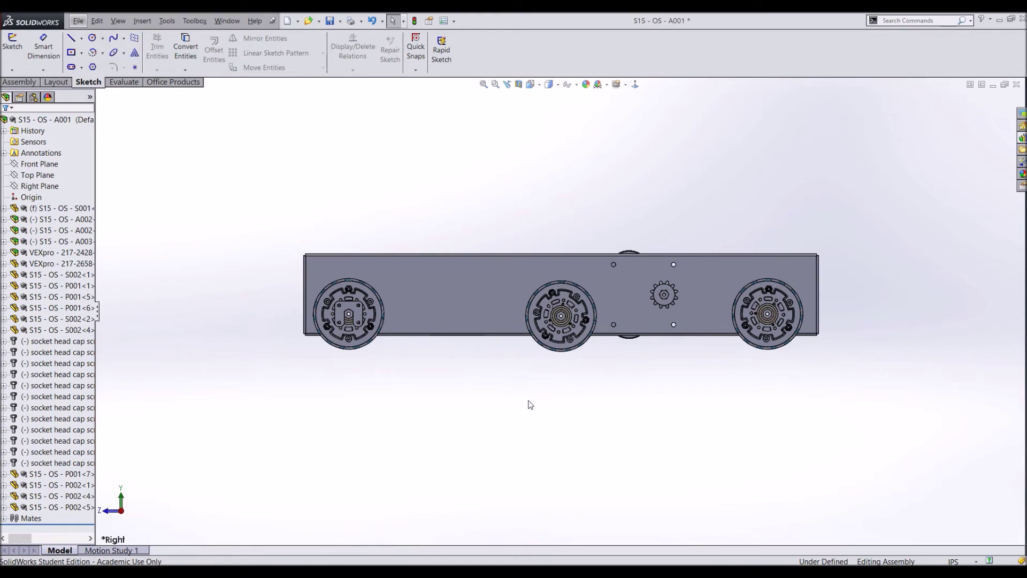
# Start a sketch on the channel's outer face and draw a horizontal line about 7.44 in long between the front and middle wheels.
pyautogui.press('z')
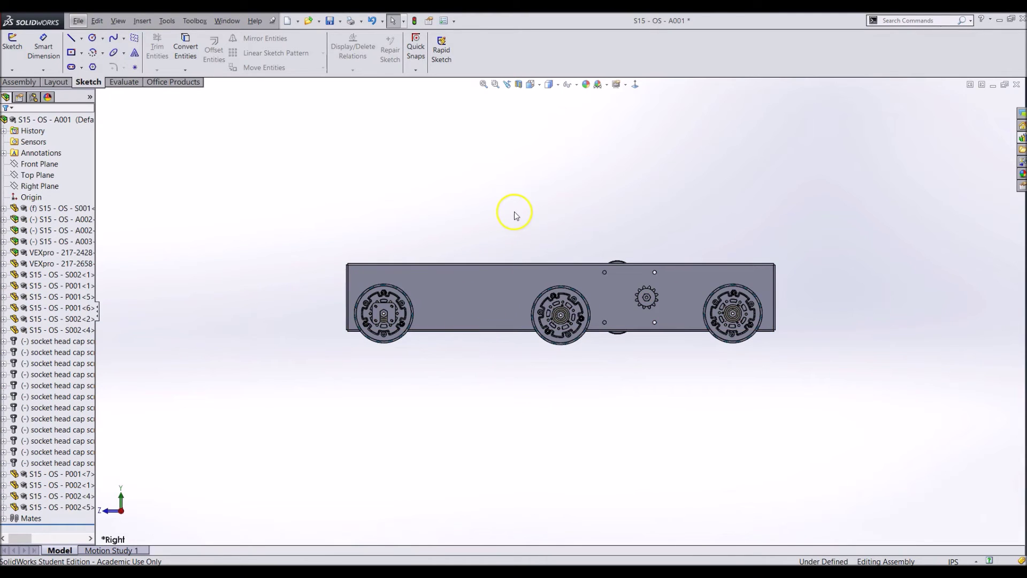
pyautogui.hotkey('shift', 'z')
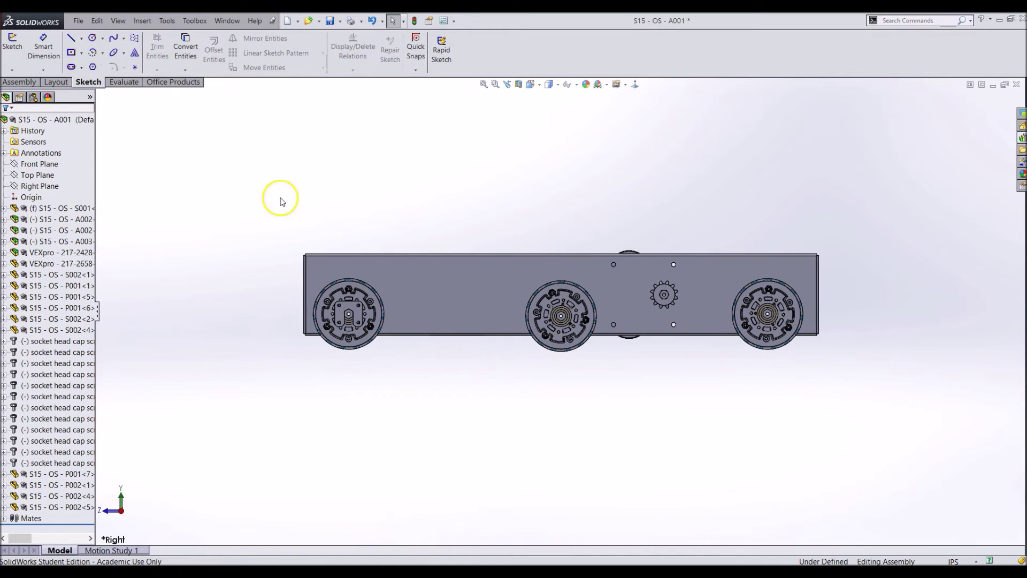
pyautogui.click(6, 51)
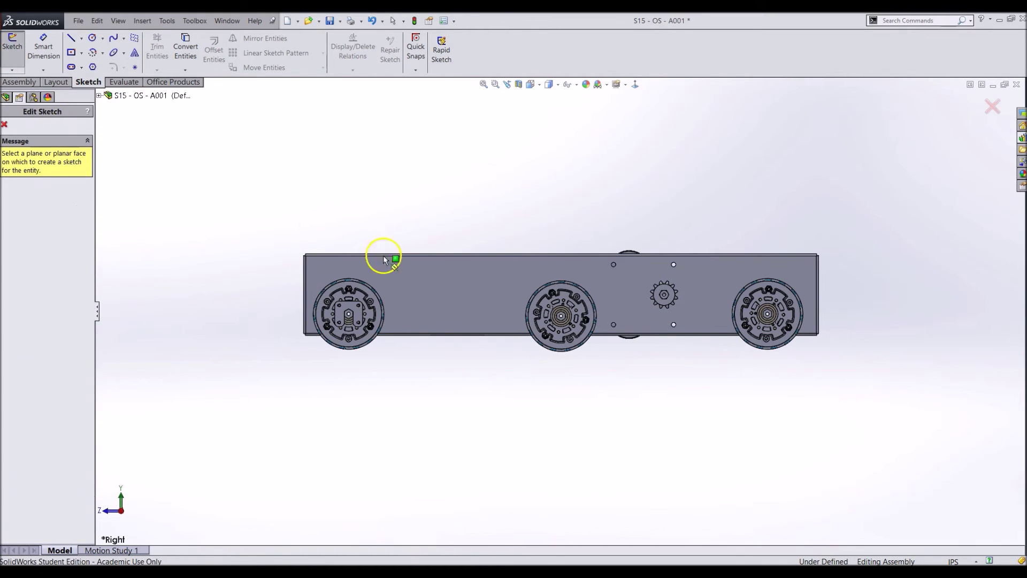
pyautogui.click(395, 284)
pyautogui.moveTo(371, 208); pyautogui.dragTo(395, 210, button='right')
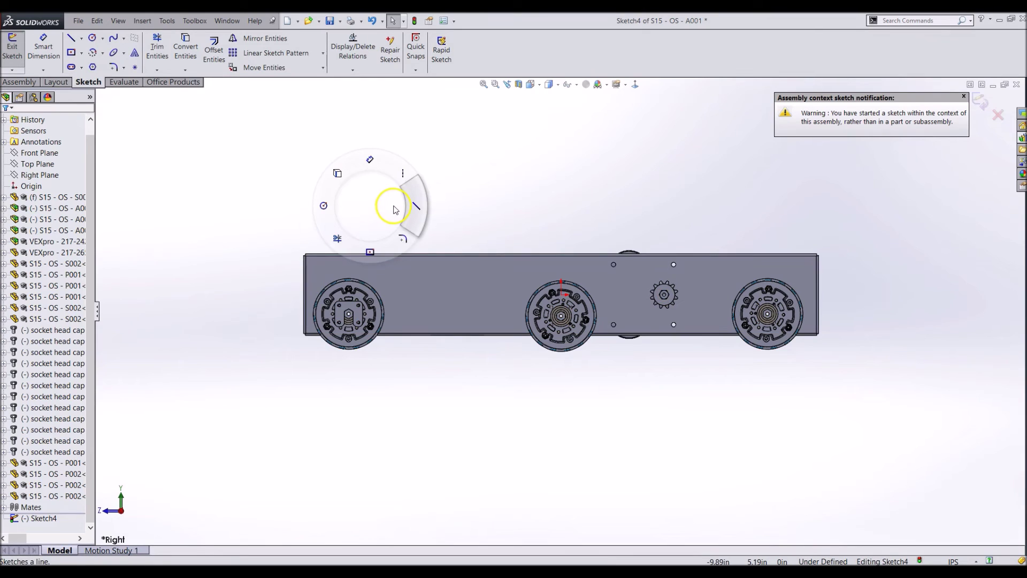
pyautogui.scroll(-3, 415, 309)
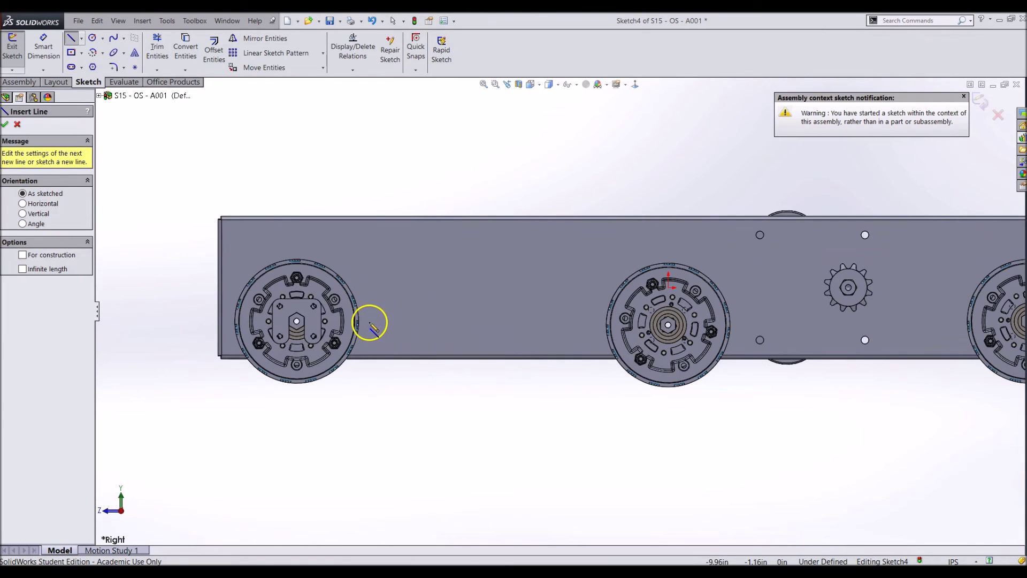
pyautogui.click(369, 321)
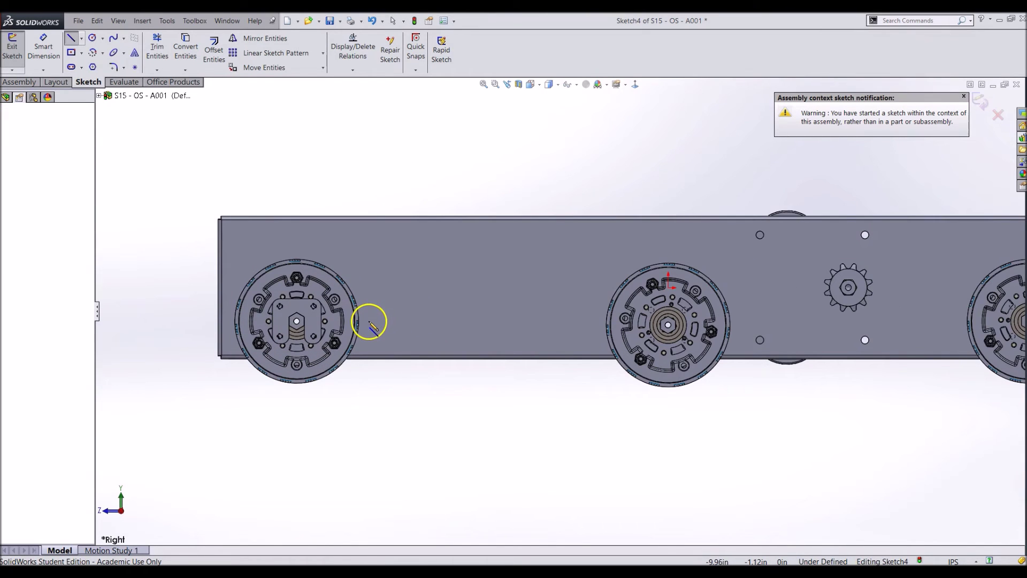
pyautogui.click(592, 321)
pyautogui.press('Escape')
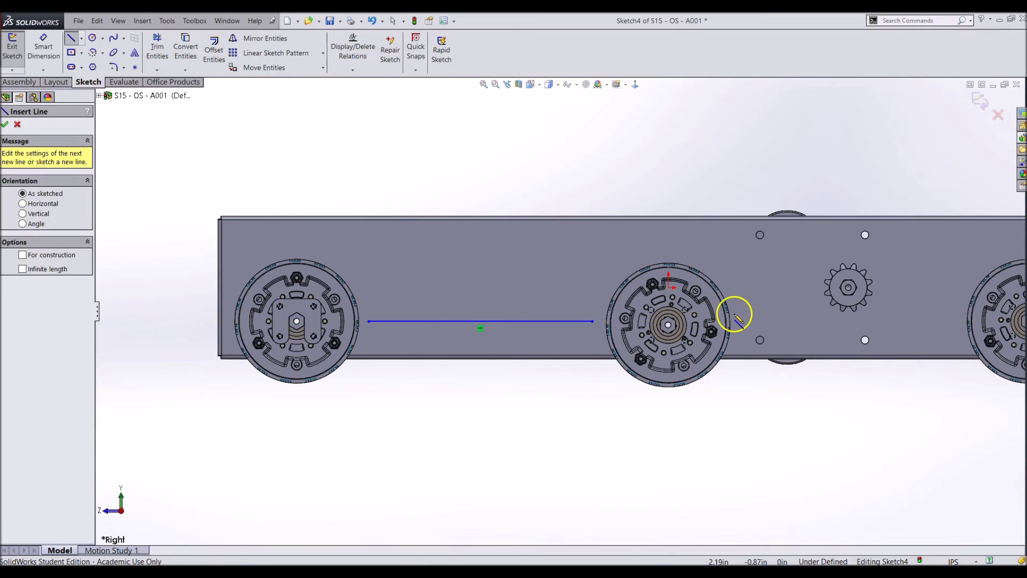
# Draw a line about 2.75 in long from the middle wheel to the sprocket and one about 2.59 in from the sprocket to the rear wheel.
pyautogui.click(734, 314)
pyautogui.click(815, 295)
pyautogui.press('Escape')
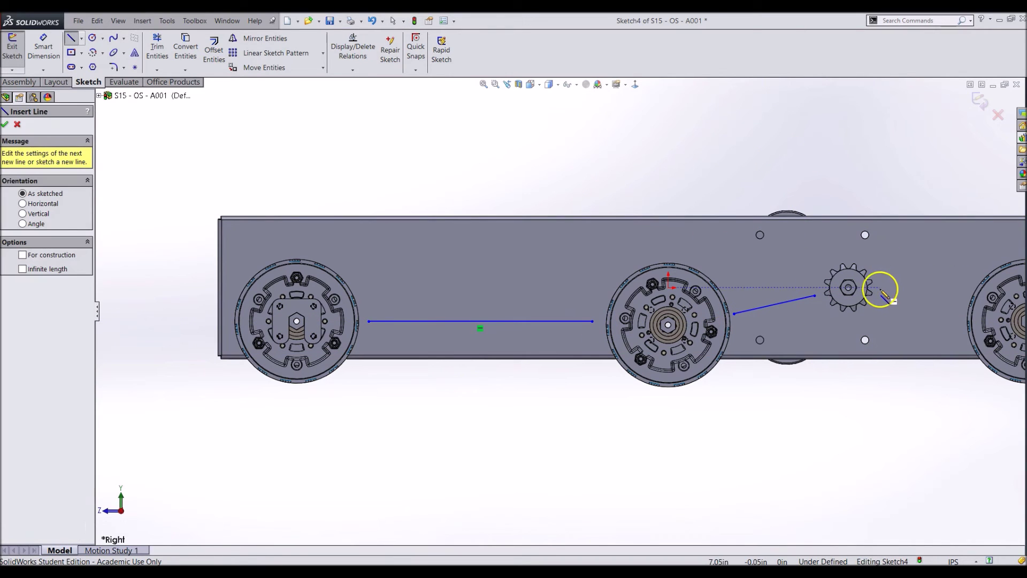
pyautogui.click(883, 296)
pyautogui.click(961, 306)
pyautogui.press('Escape')
# Dimension the lengths of the three sketched lines between the wheels and the sprocket.
pyautogui.moveTo(518, 450); pyautogui.dragTo(518, 401, button='right')
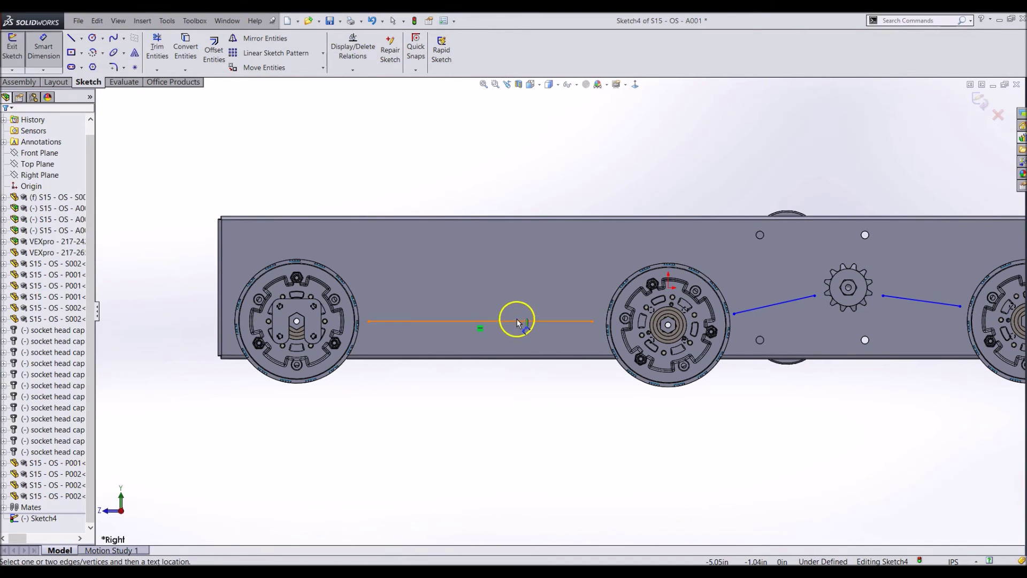
pyautogui.click(518, 321)
pyautogui.click(482, 179)
pyautogui.press('Return')
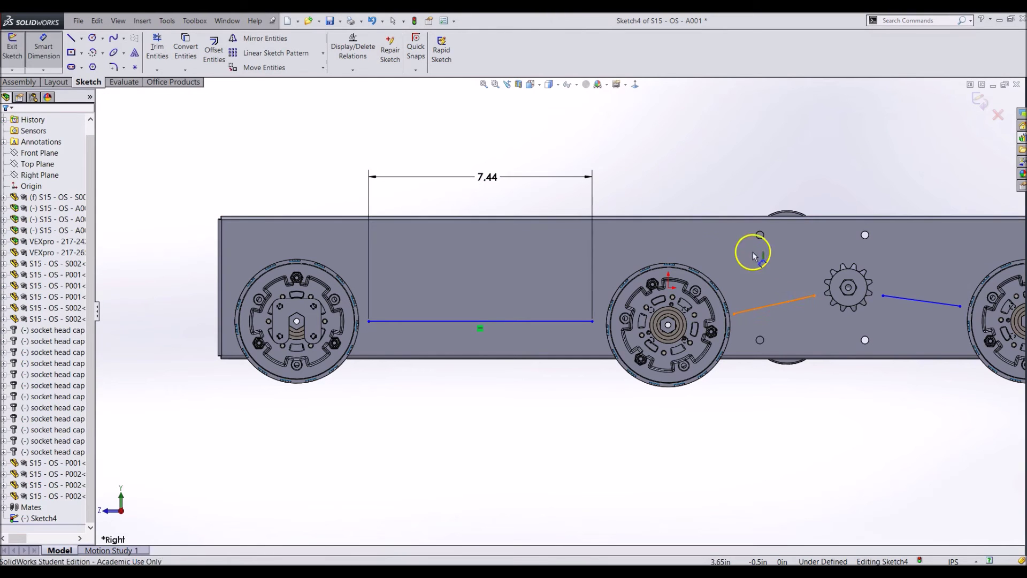
pyautogui.click(754, 310)
pyautogui.click(690, 165)
pyautogui.press('Return')
pyautogui.click(917, 300)
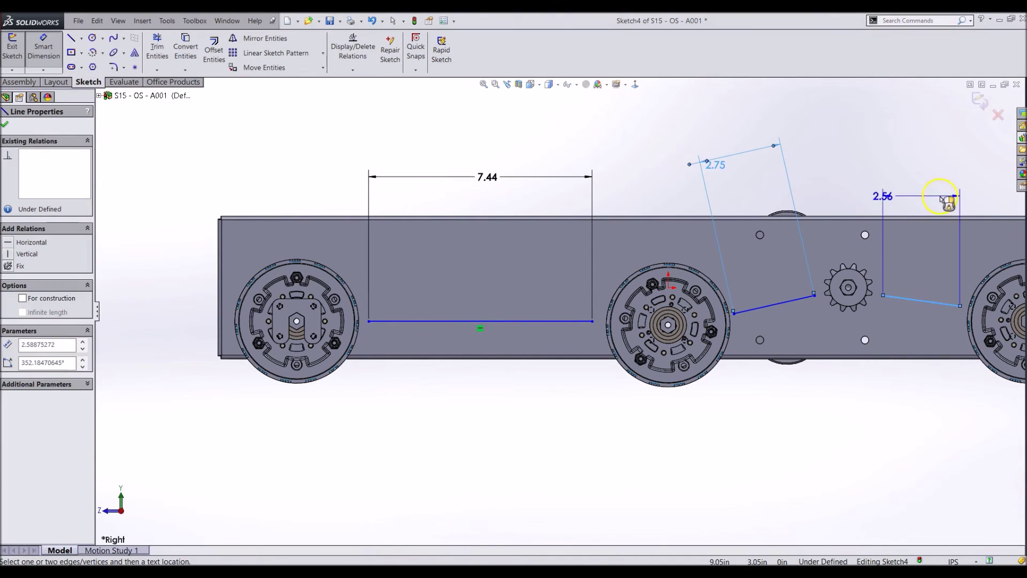
pyautogui.click(1005, 186)
pyautogui.press('Return')
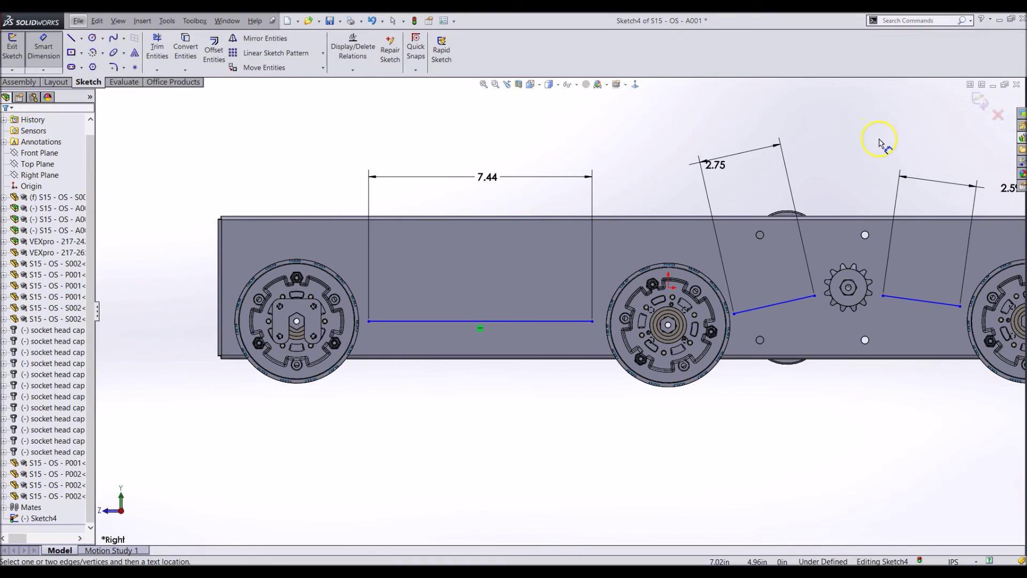
pyautogui.press('f')
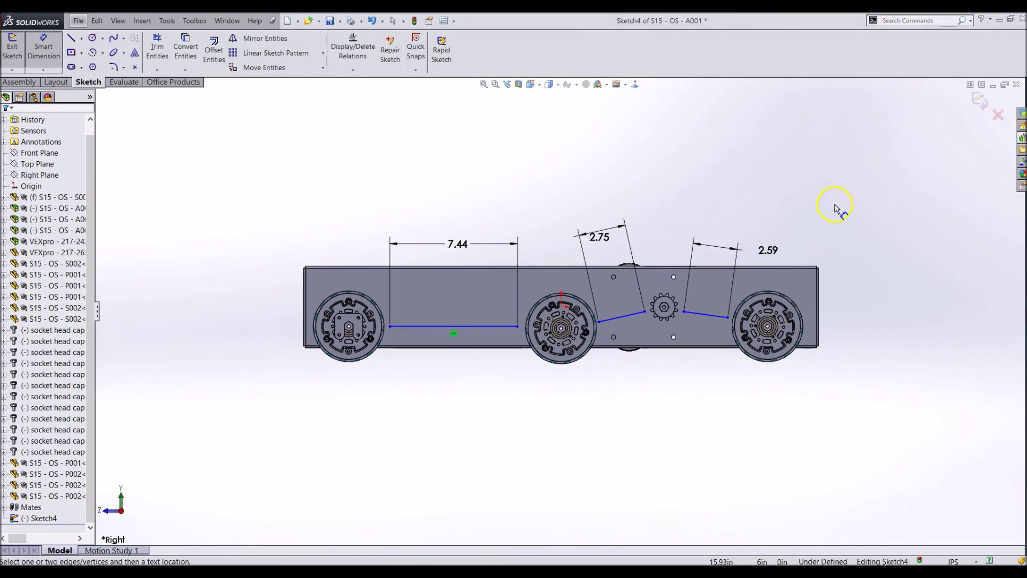
pyautogui.press('Escape')
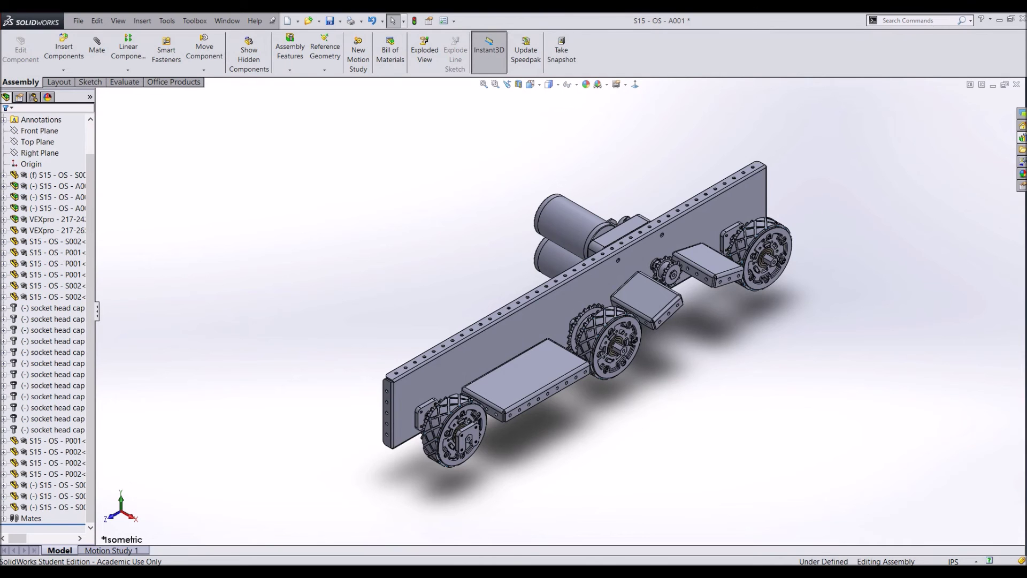
# Measure the face of the channel's front end flange and the geometry around the front wheel.
pyautogui.scroll(-6, 396, 427)
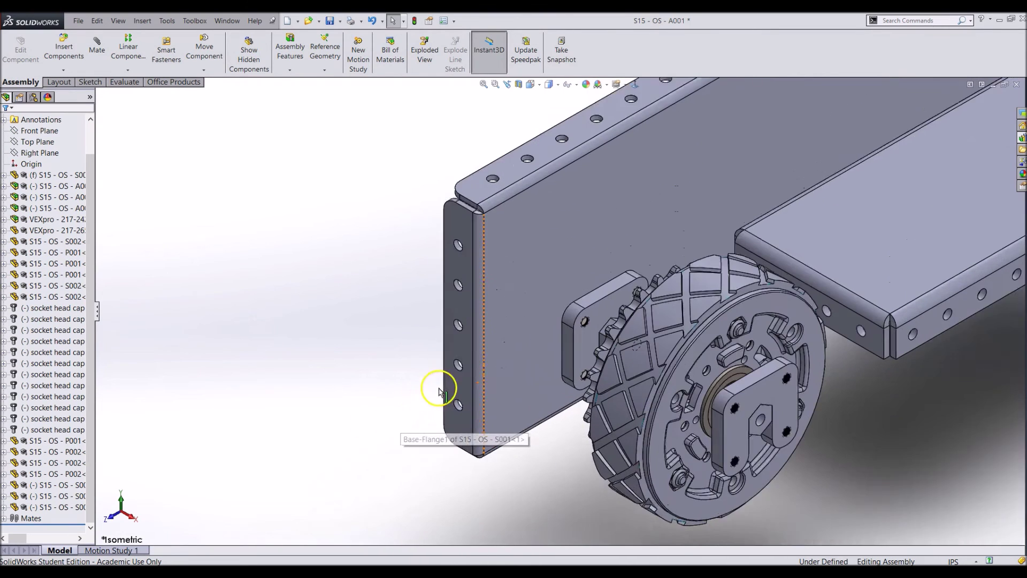
pyautogui.click(473, 342)
pyautogui.moveTo(474, 343); pyautogui.dragTo(530, 128, button='middle')
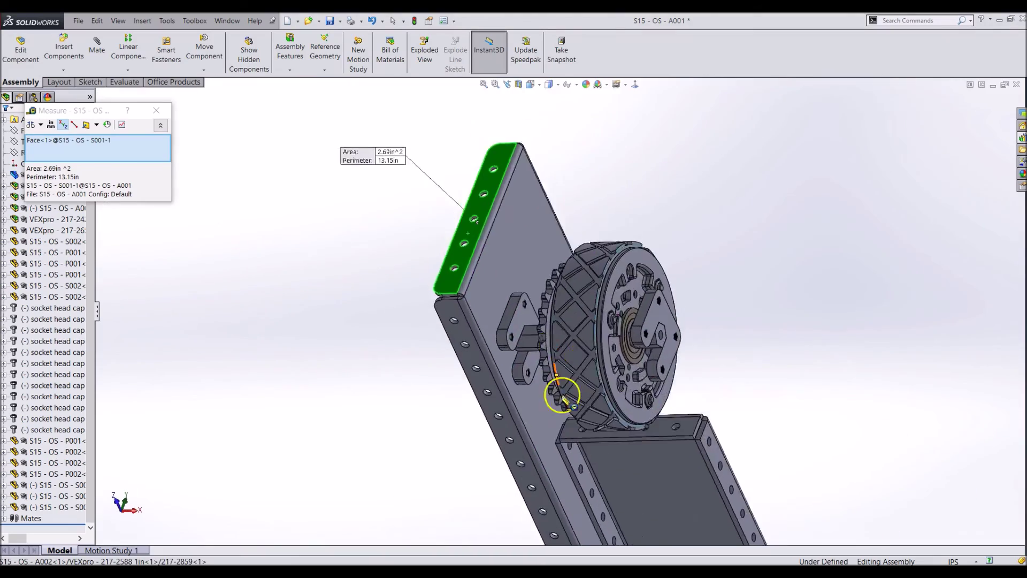
pyautogui.scroll(-8, 572, 425)
pyautogui.click(546, 291)
pyautogui.scroll(9, 519, 302)
pyautogui.moveTo(518, 303)
pyautogui.mouseDown(button='middle')
pyautogui.moveTo(532, 409)
pyautogui.moveTo(517, 317)
pyautogui.mouseUp(button='middle')
pyautogui.click(487, 230)
pyautogui.click(493, 291)
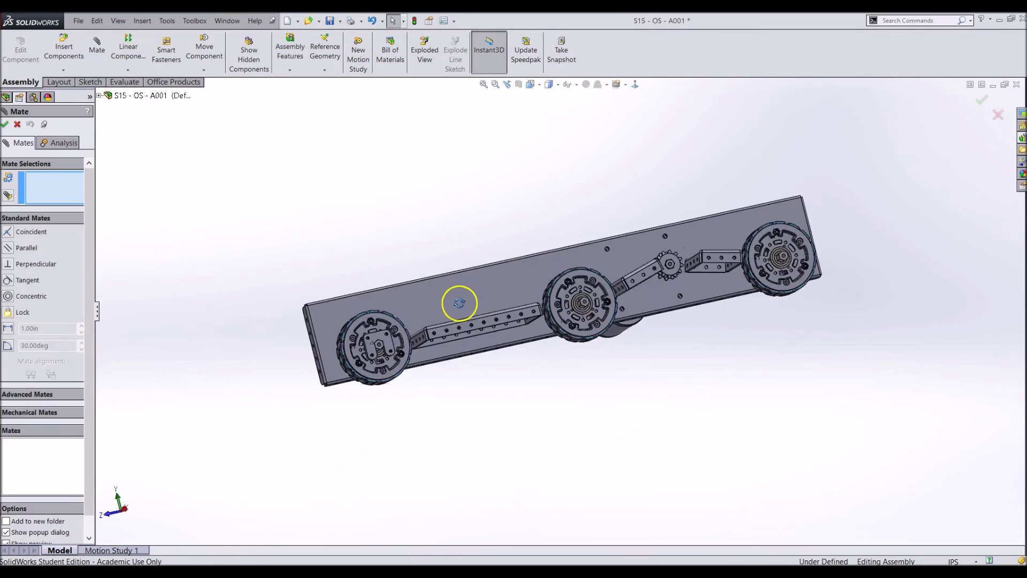
# Mate two flange holes of the long S003 support between the front and middle wheels concentric with the matching channel holes.
pyautogui.moveTo(458, 300); pyautogui.dragTo(409, 332, button='middle')
pyautogui.scroll(-5, 428, 321)
pyautogui.scroll(-10, 458, 309)
pyautogui.click(501, 267)
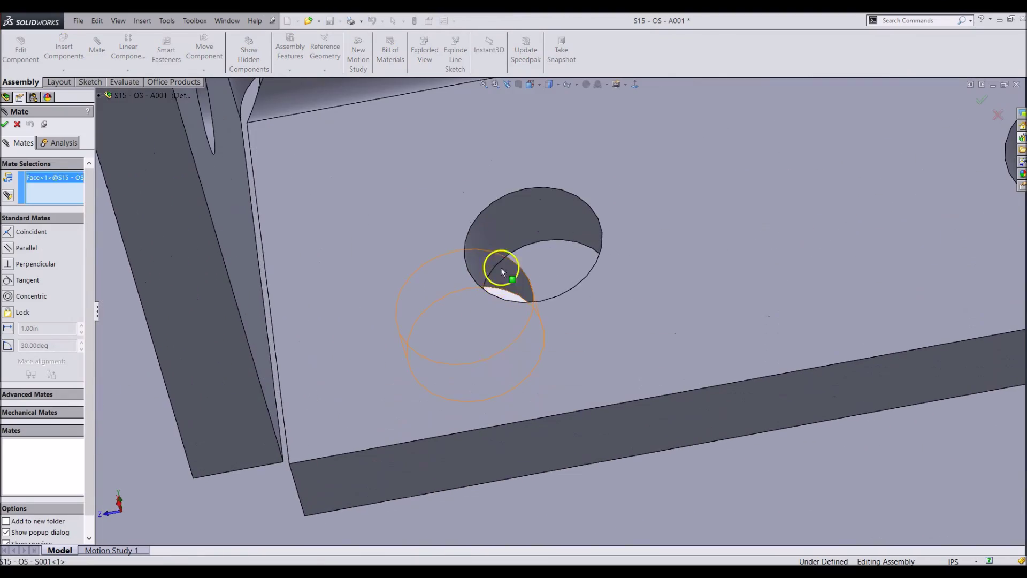
pyautogui.click(502, 244)
pyautogui.click(484, 213)
pyautogui.scroll(5, 492, 225)
pyautogui.scroll(-5, 747, 235)
pyautogui.click(484, 285)
pyautogui.click(459, 323)
pyautogui.click(561, 311)
# Mate two flange holes of the S004 support between the middle wheel and the sprocket concentric with the matching channel holes.
pyautogui.scroll(12, 564, 310)
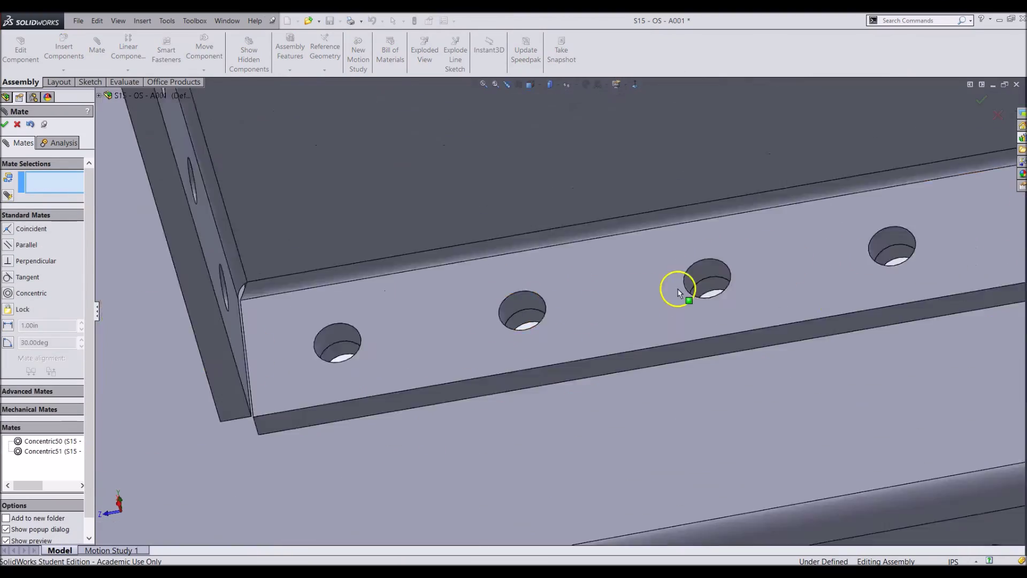
pyautogui.scroll(-10, 841, 269)
pyautogui.click(595, 284)
pyautogui.moveTo(596, 285)
pyautogui.mouseDown(button='middle')
pyautogui.moveTo(635, 363)
pyautogui.moveTo(589, 287)
pyautogui.mouseUp(button='middle')
pyautogui.click(589, 287)
pyautogui.rightClick(587, 289)
pyautogui.scroll(6, 588, 289)
pyautogui.scroll(-5, 754, 204)
pyautogui.moveTo(691, 317); pyautogui.dragTo(687, 355)
pyautogui.click(654, 295)
pyautogui.click(629, 289)
pyautogui.click(640, 299)
# Mate two flange holes of the S004 support between the sprocket and the rear wheel concentric with the matching channel holes.
pyautogui.scroll(5, 706, 293)
pyautogui.scroll(-10, 718, 300)
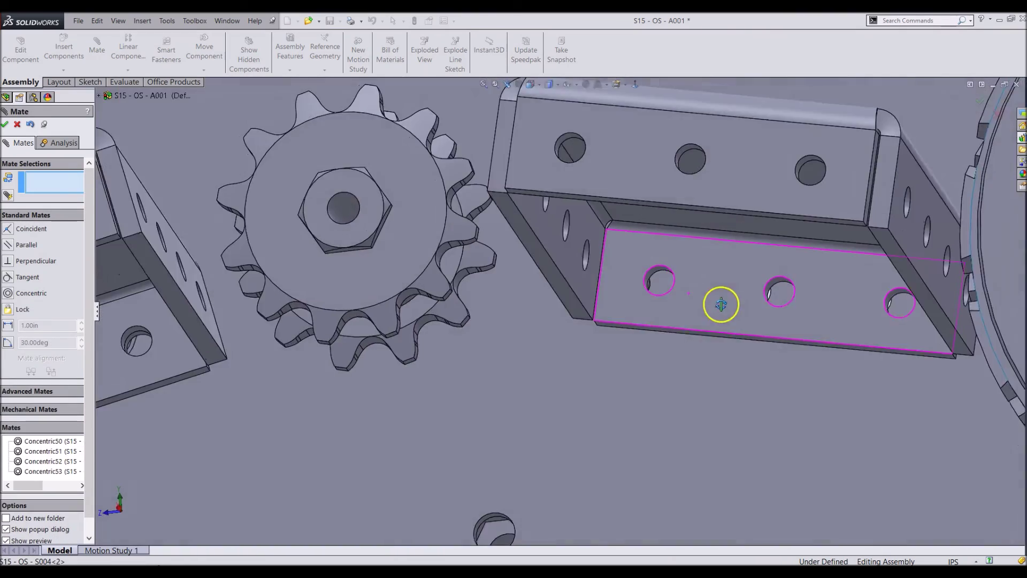
pyautogui.click(731, 254)
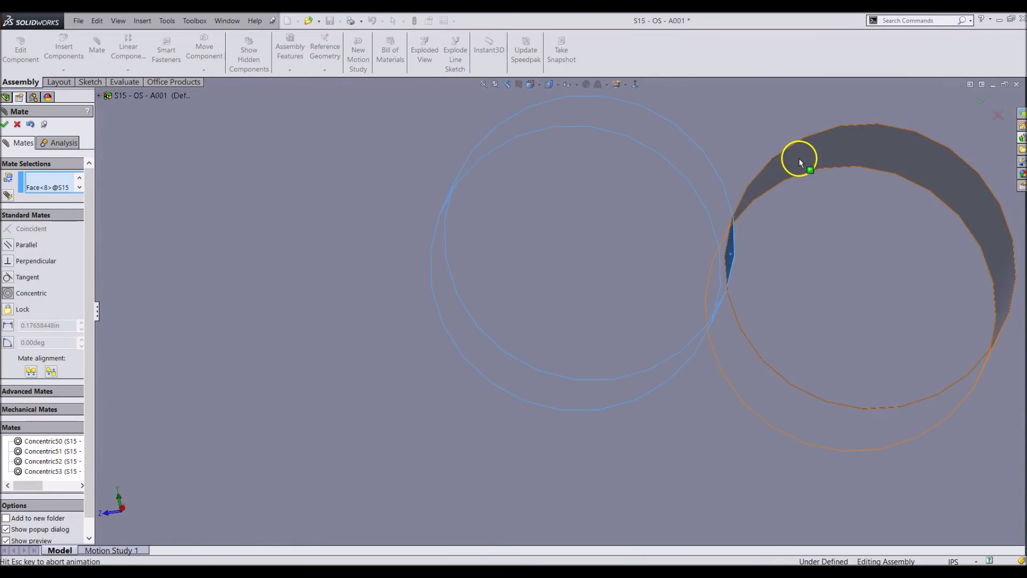
pyautogui.click(798, 159)
pyautogui.rightClick(797, 160)
pyautogui.scroll(8, 640, 245)
pyautogui.scroll(-2, 352, 281)
pyautogui.scroll(-3, 352, 281)
pyautogui.click(369, 269)
pyautogui.click(371, 307)
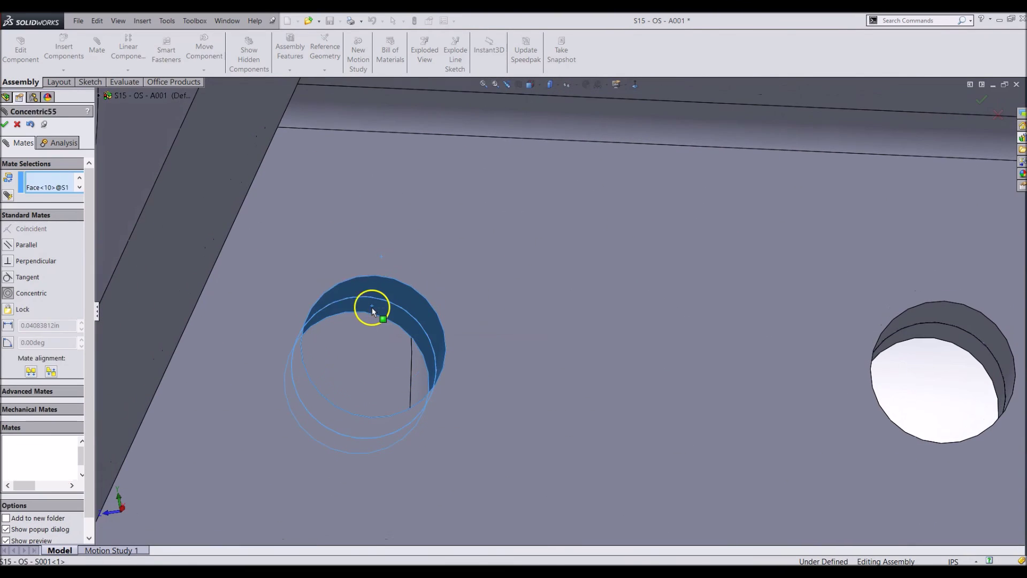
pyautogui.rightClick(371, 308)
pyautogui.rightClick(374, 313)
pyautogui.scroll(8, 377, 320)
pyautogui.hotkey('ctrl', '7')
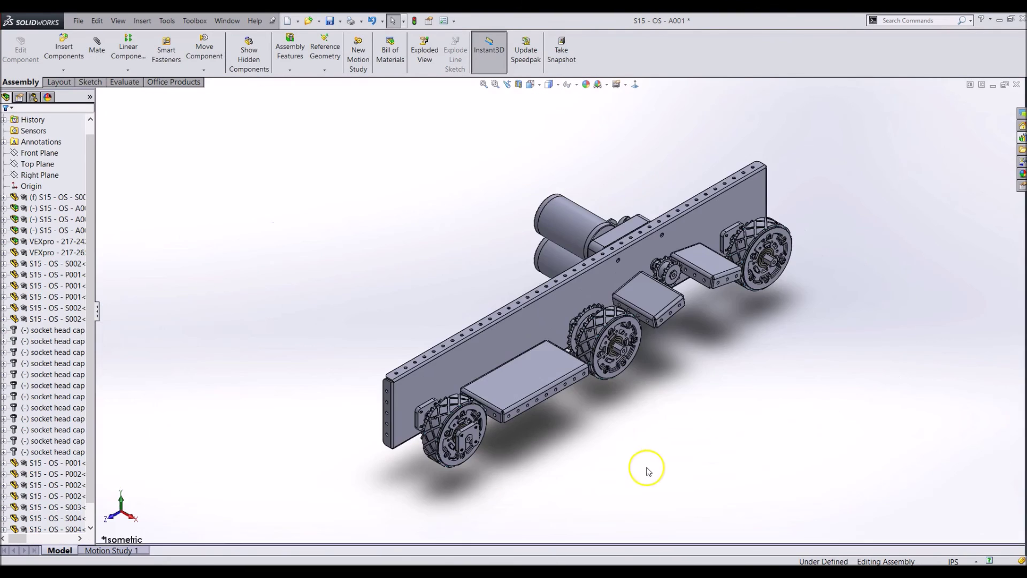